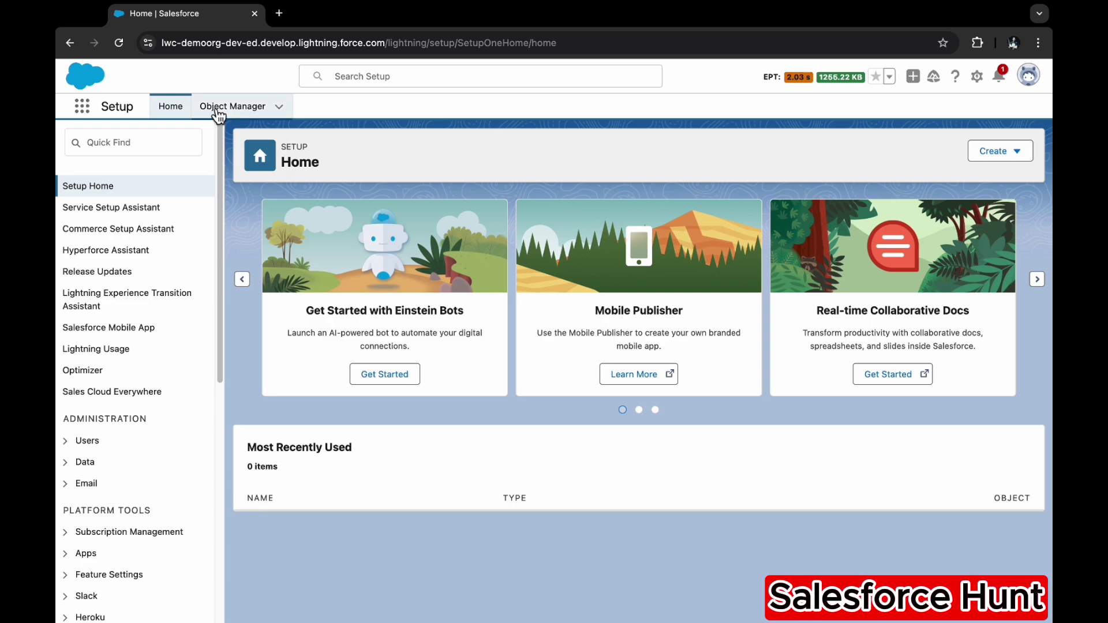
Step: Start a new custom field from the Account object's Fields & Relationships page
{"action": "left_click", "coordinate": [219, 110]}
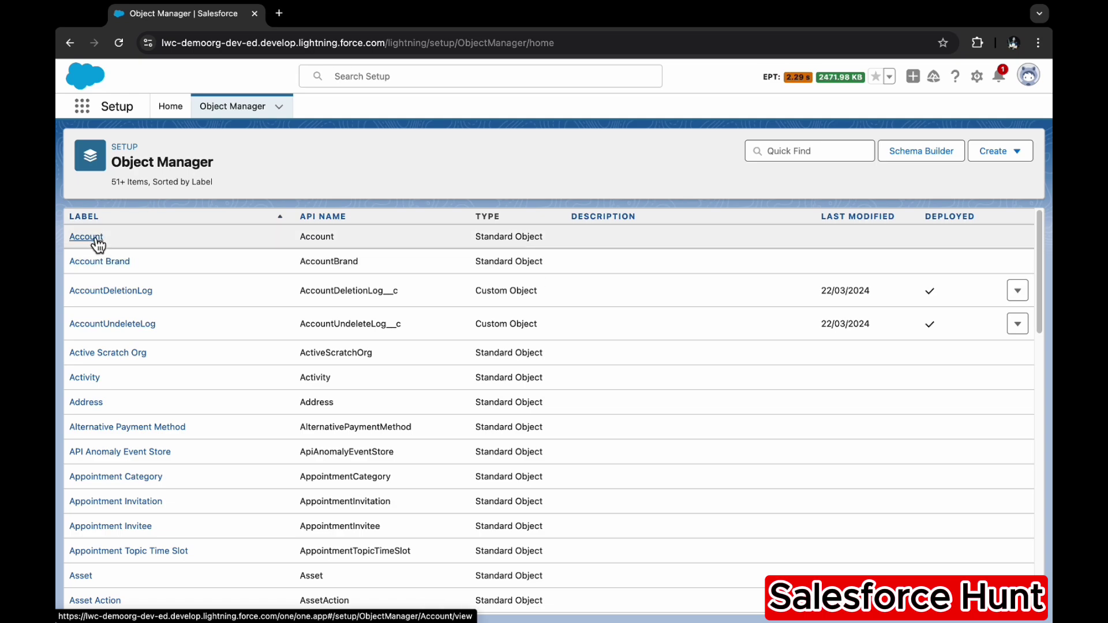
{"action": "left_click", "coordinate": [93, 237]}
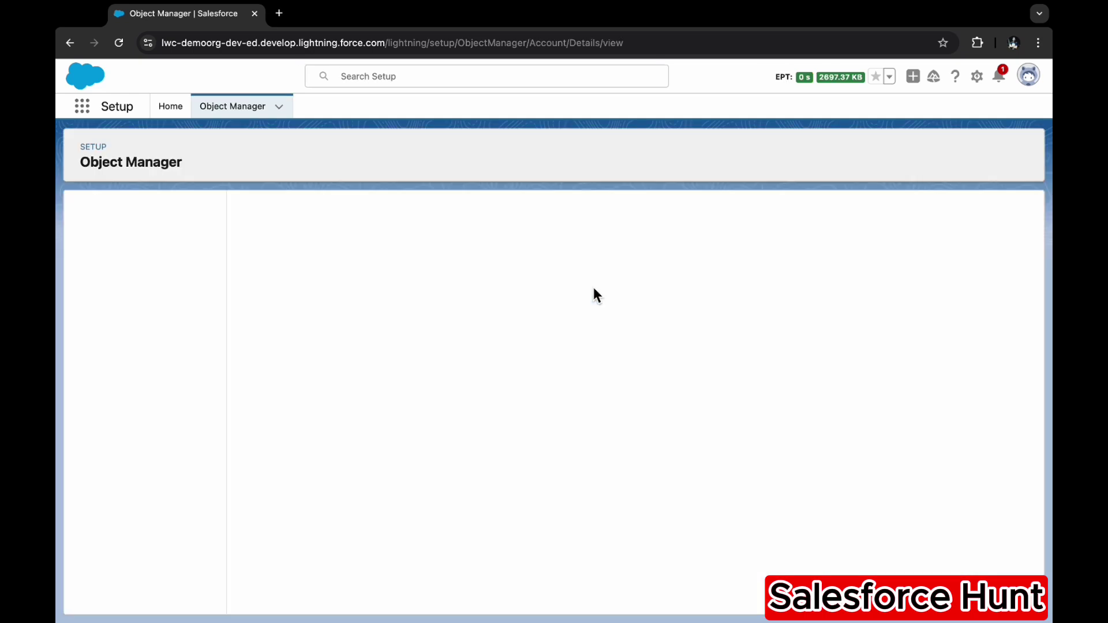
{"action": "left_click", "coordinate": [166, 240]}
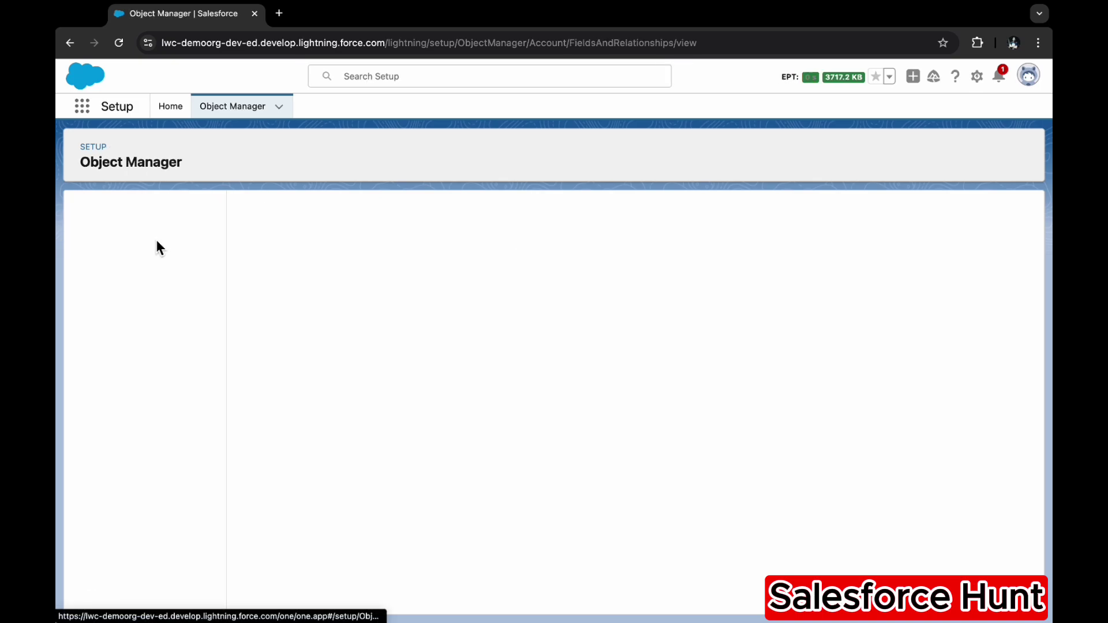
{"action": "left_click", "coordinate": [727, 212]}
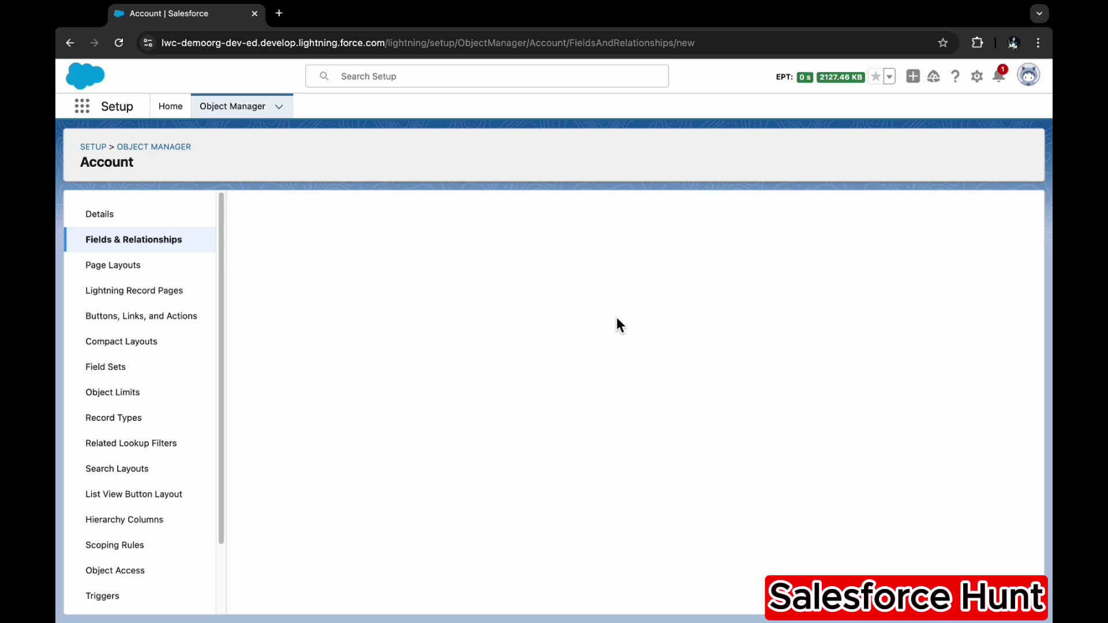
{"action": "scroll", "coordinate": [336, 436], "scroll_direction": "down", "scroll_amount": 1}
{"action": "scroll", "coordinate": [337, 436], "scroll_direction": "down", "scroll_amount": 6}
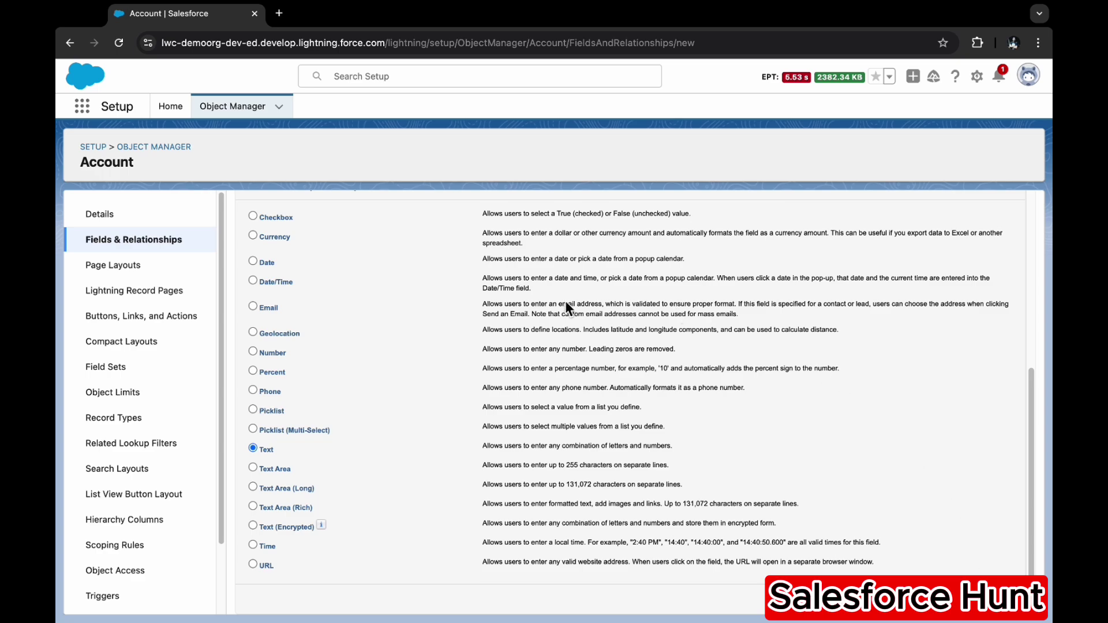
Step: Label the field ISO Code with length 255 and make it visible to all profiles
{"action": "left_click", "coordinate": [419, 307]}
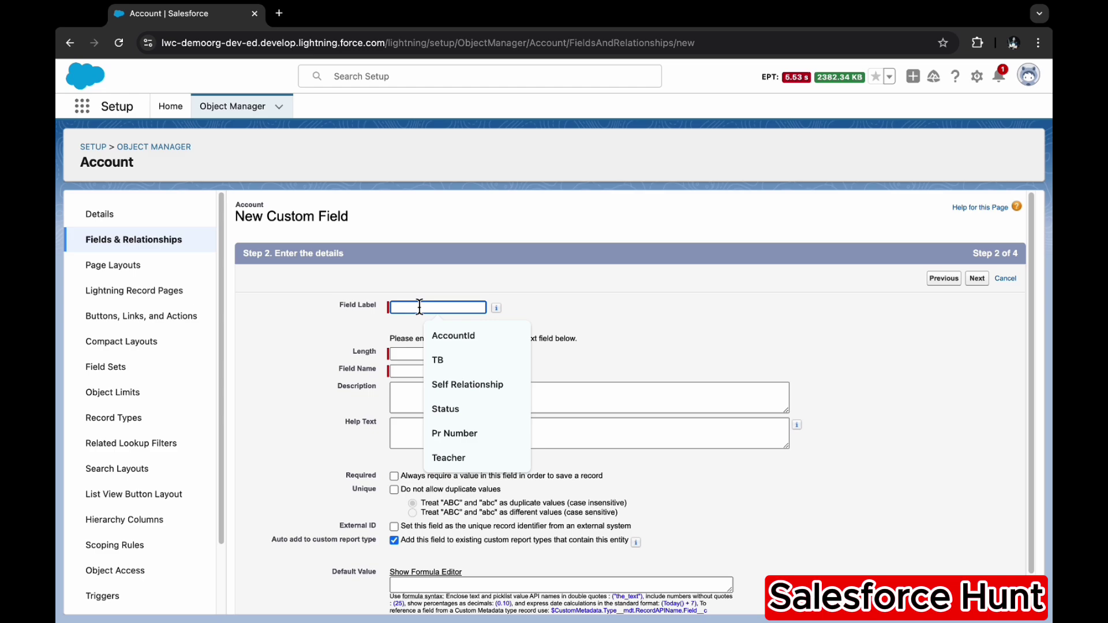
{"action": "type", "text": "ISO"}
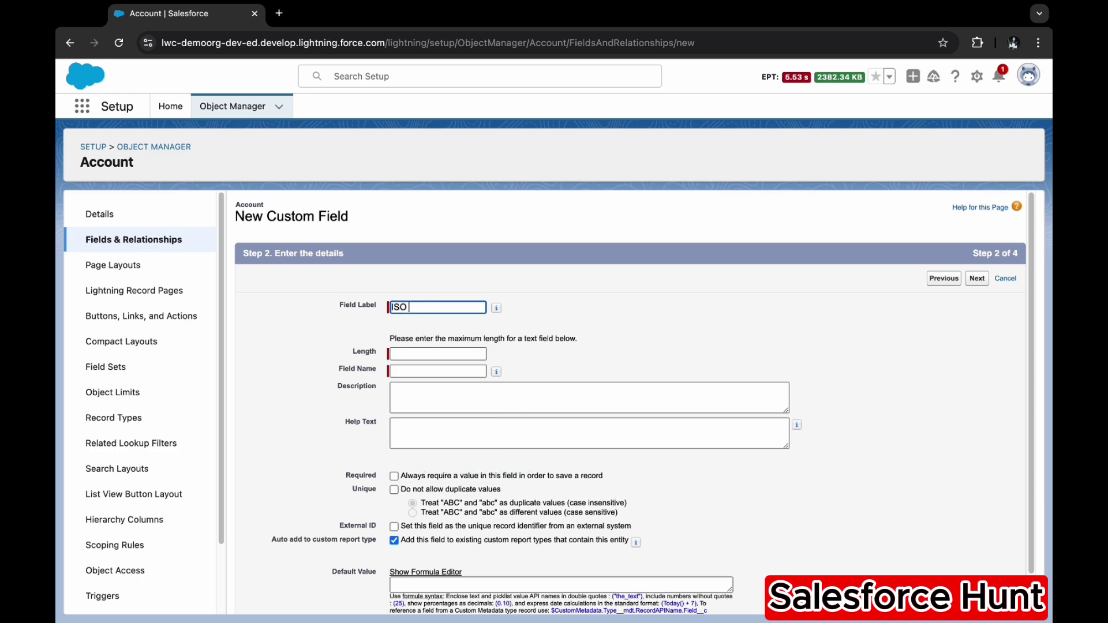
{"action": "type", "text": " Code"}
{"action": "key", "text": "Tab"}
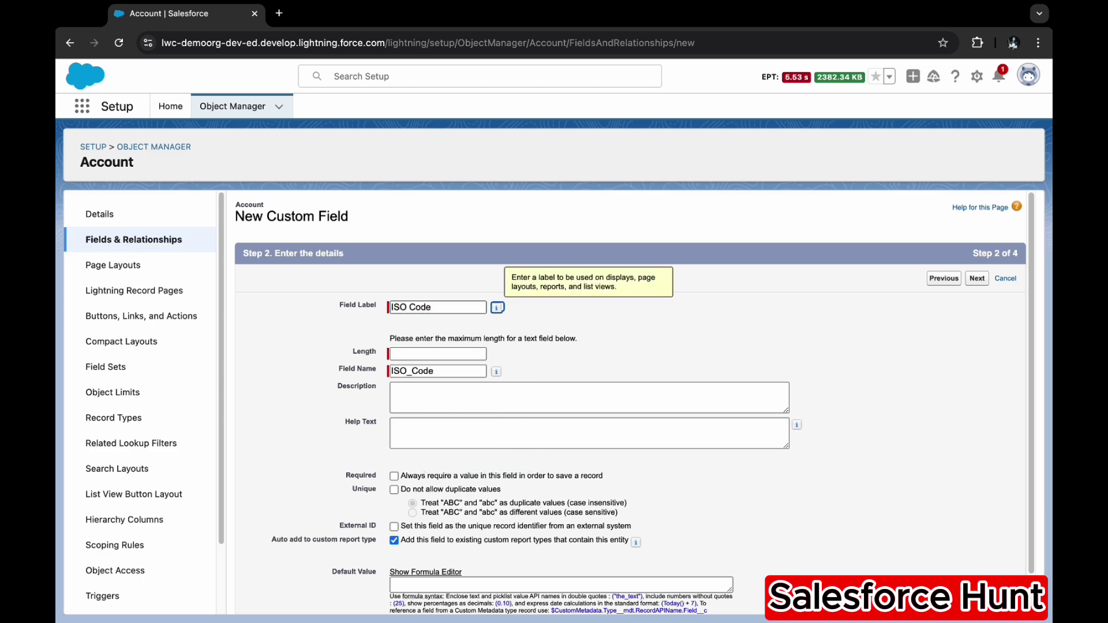
{"action": "left_click", "coordinate": [404, 354]}
{"action": "type", "text": "25"}
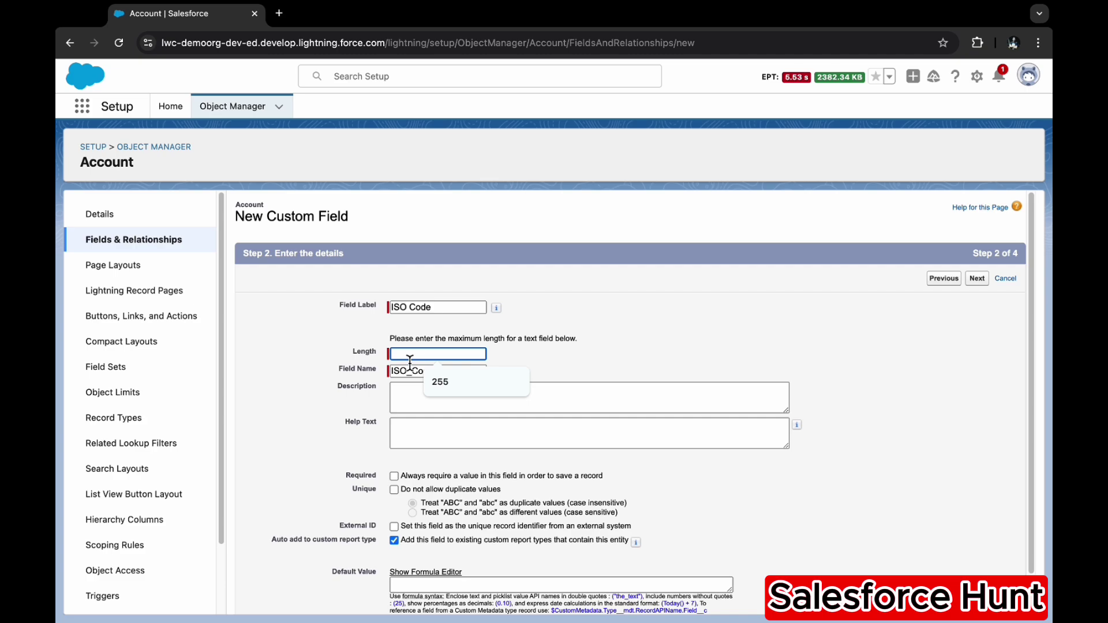
{"action": "type", "text": "5"}
{"action": "left_click", "coordinate": [750, 336]}
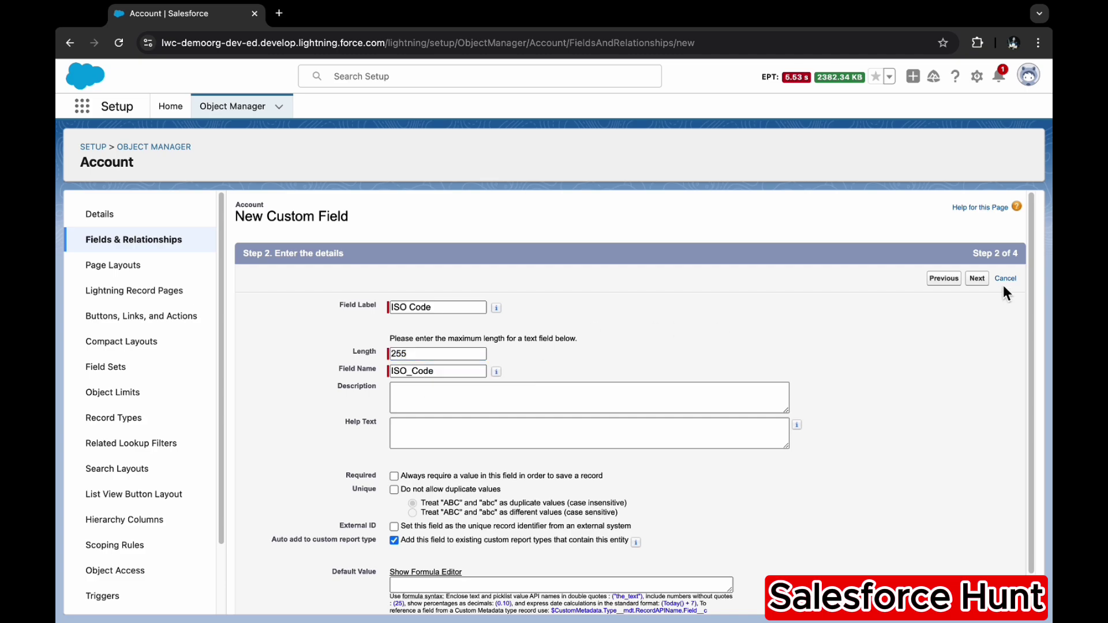
{"action": "left_click", "coordinate": [976, 278]}
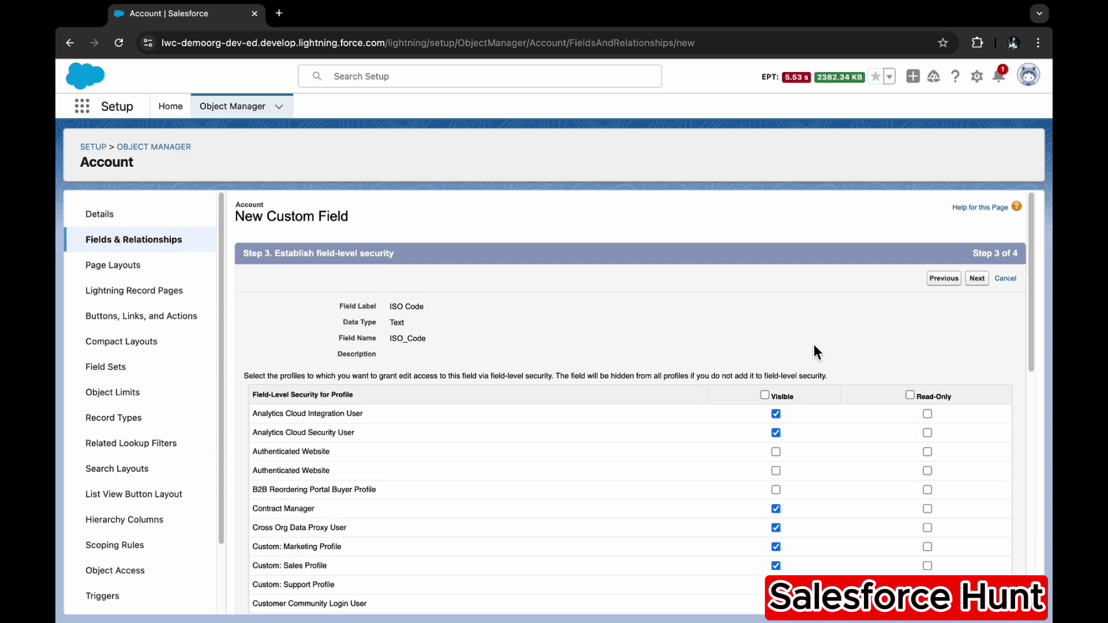
{"action": "left_click", "coordinate": [765, 395]}
Step: Finish the ISO Code field, then filter Account fields by 'iso' and open it
{"action": "left_click", "coordinate": [977, 279]}
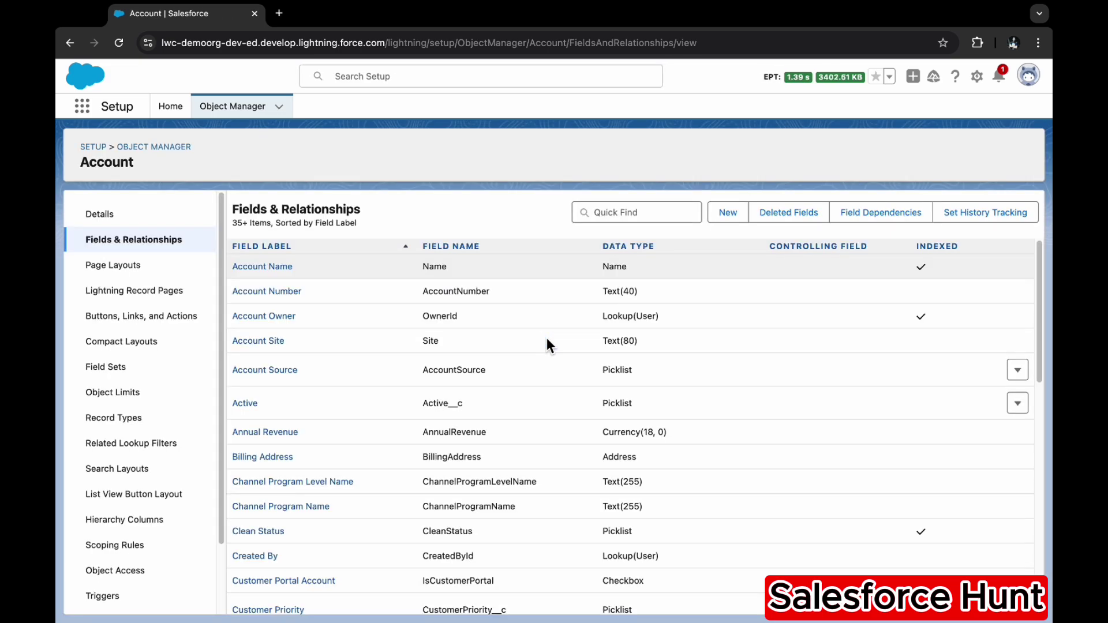
{"action": "left_click", "coordinate": [633, 212]}
{"action": "type", "text": "iso"}
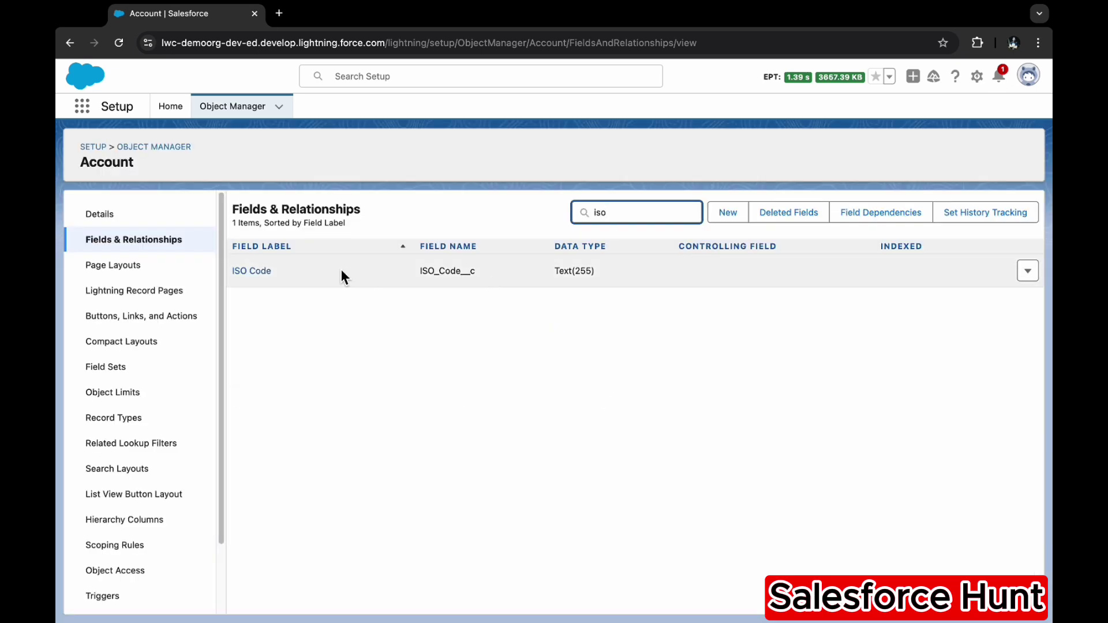
{"action": "left_click", "coordinate": [266, 270]}
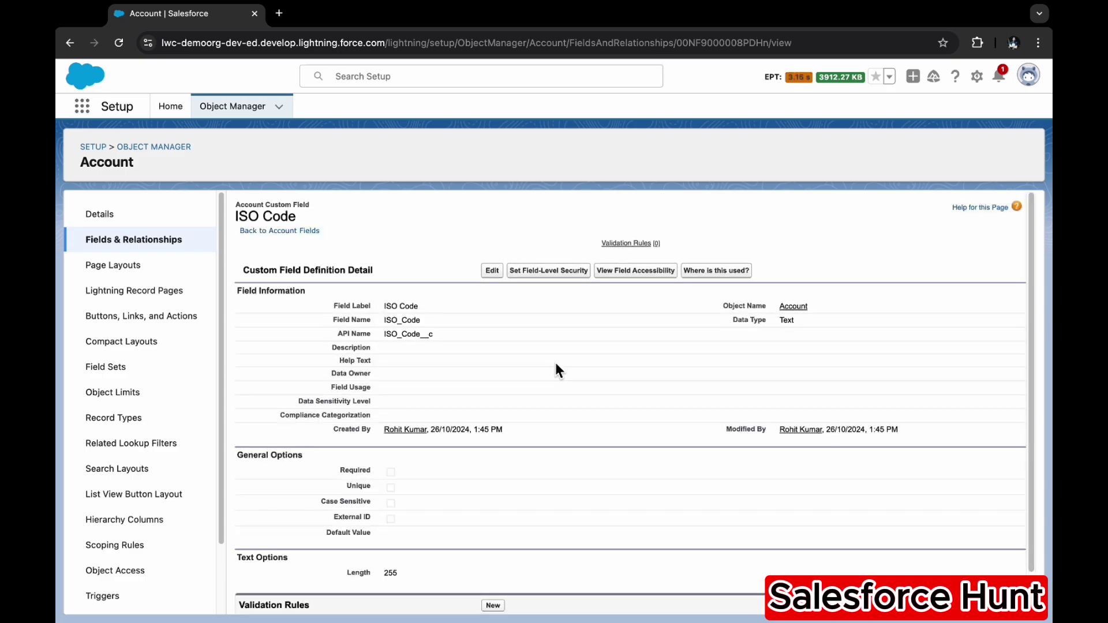
Step: Confirm ISO Code field accessibility shows Editable for profiles, then return to Setup home
{"action": "left_click", "coordinate": [625, 276]}
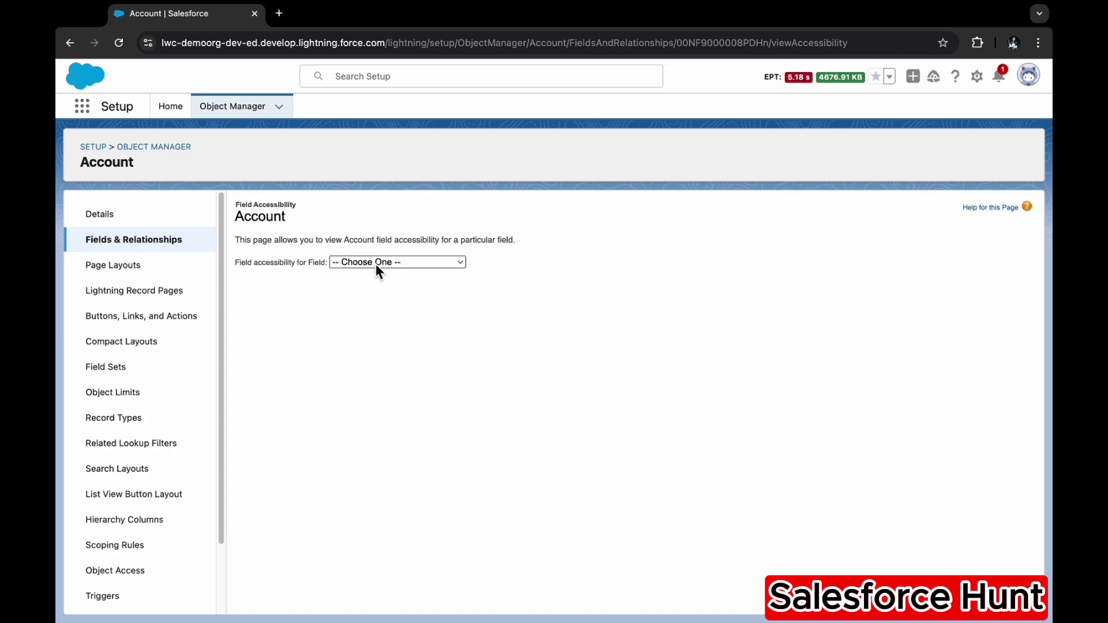
{"action": "left_click", "coordinate": [375, 265]}
{"action": "scroll", "coordinate": [410, 495], "scroll_direction": "down", "scroll_amount": 5}
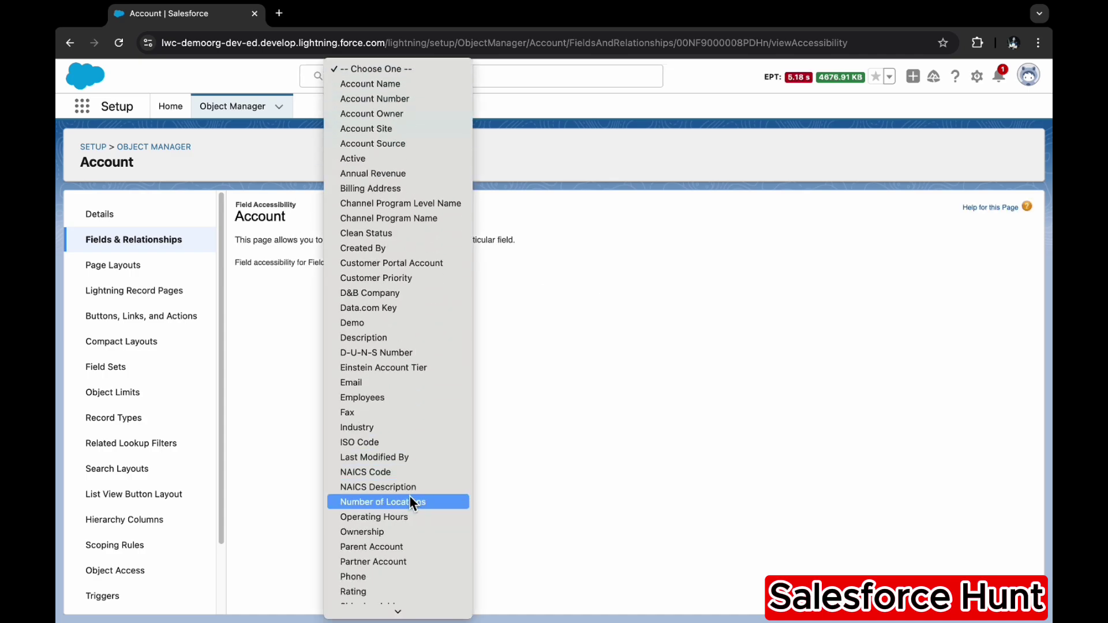
{"action": "scroll", "coordinate": [420, 435], "scroll_direction": "down", "scroll_amount": 3}
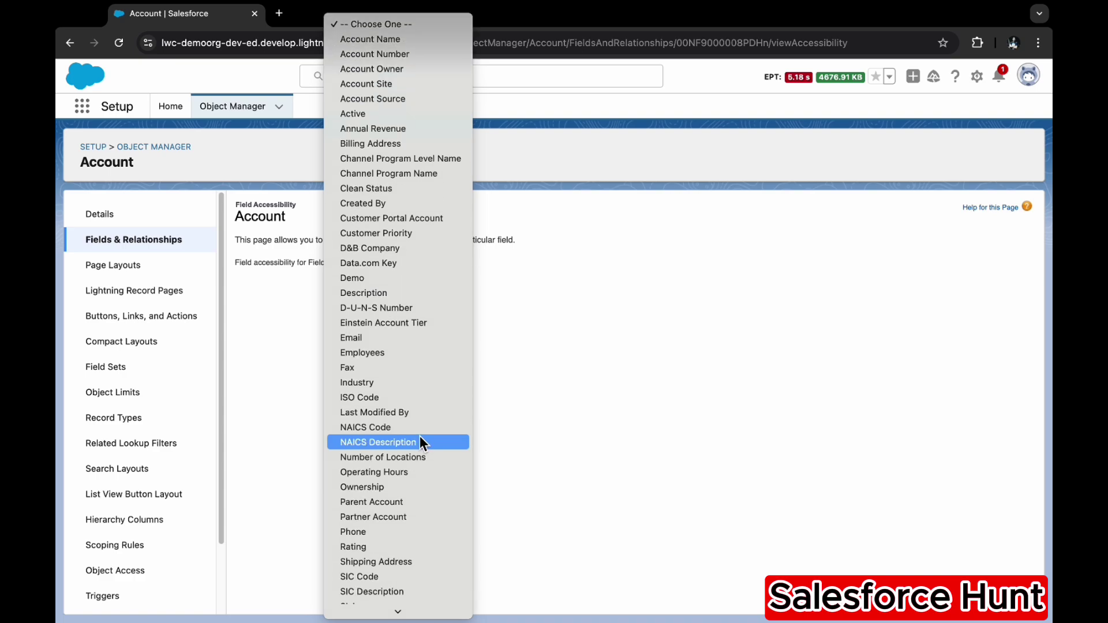
{"action": "left_click", "coordinate": [410, 400]}
{"action": "scroll", "coordinate": [591, 546], "scroll_direction": "down", "scroll_amount": 5}
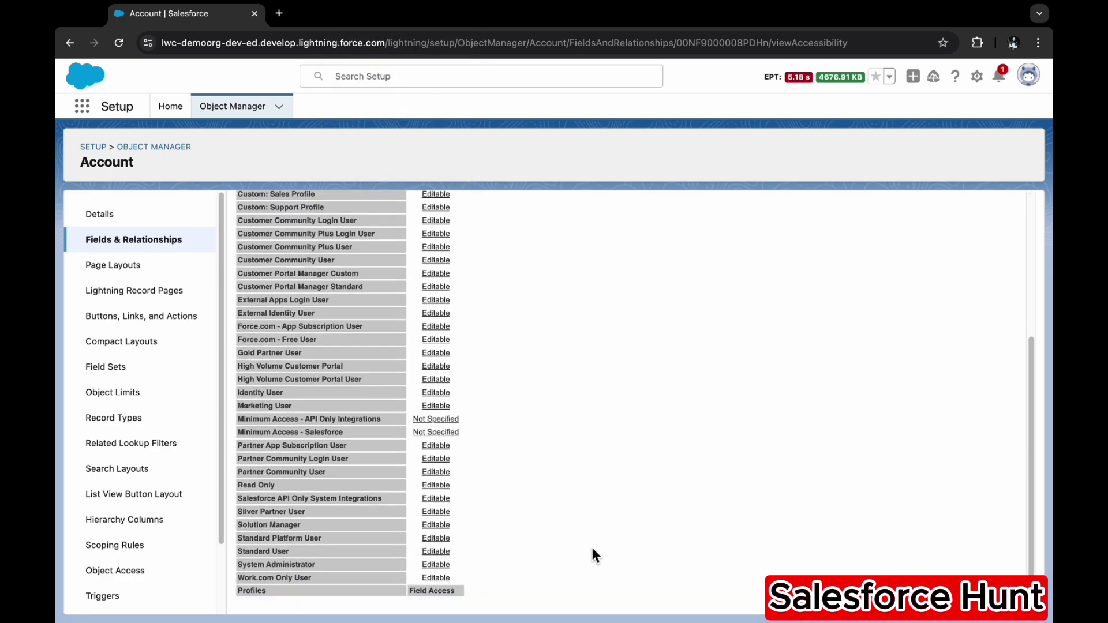
{"action": "mouse_move", "coordinate": [430, 564]}
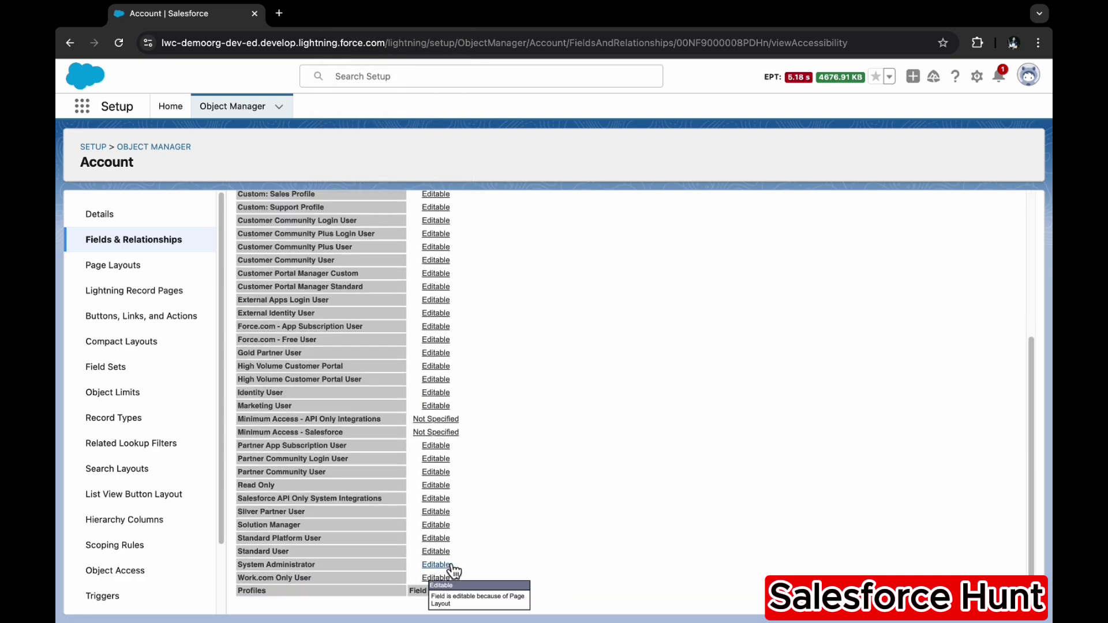
{"action": "scroll", "coordinate": [500, 534], "scroll_direction": "up", "scroll_amount": 5}
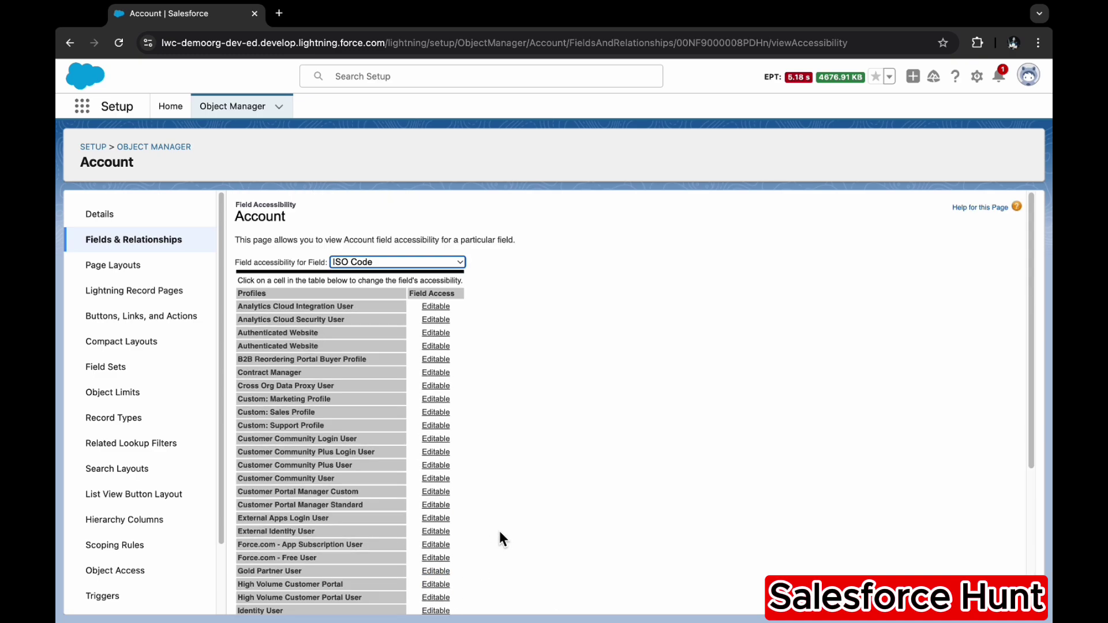
{"action": "left_click", "coordinate": [445, 159]}
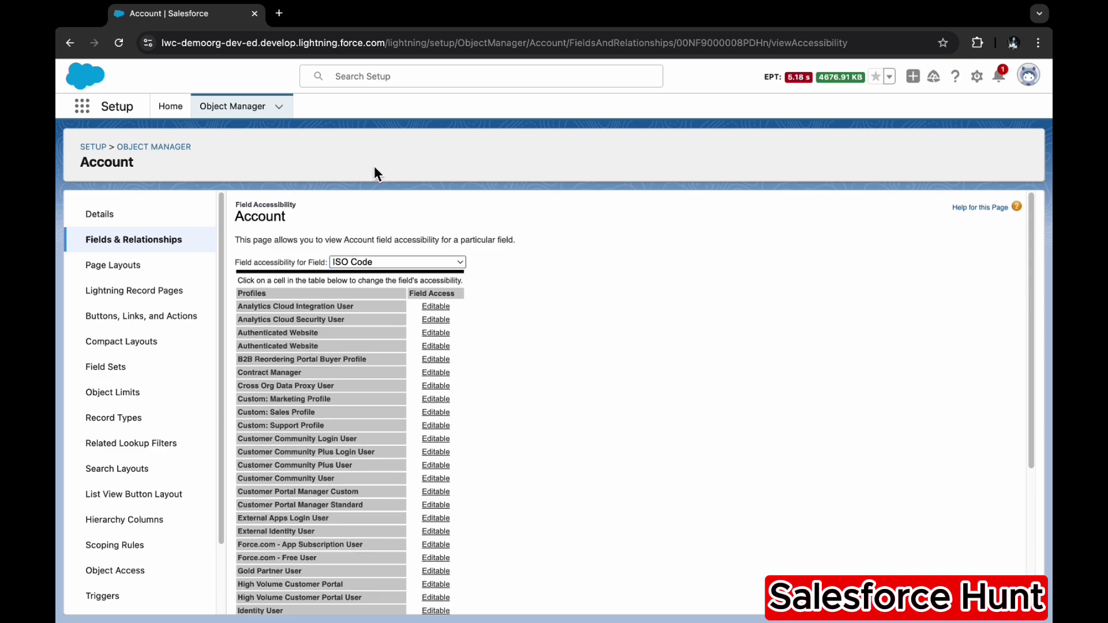
{"action": "left_click", "coordinate": [93, 147]}
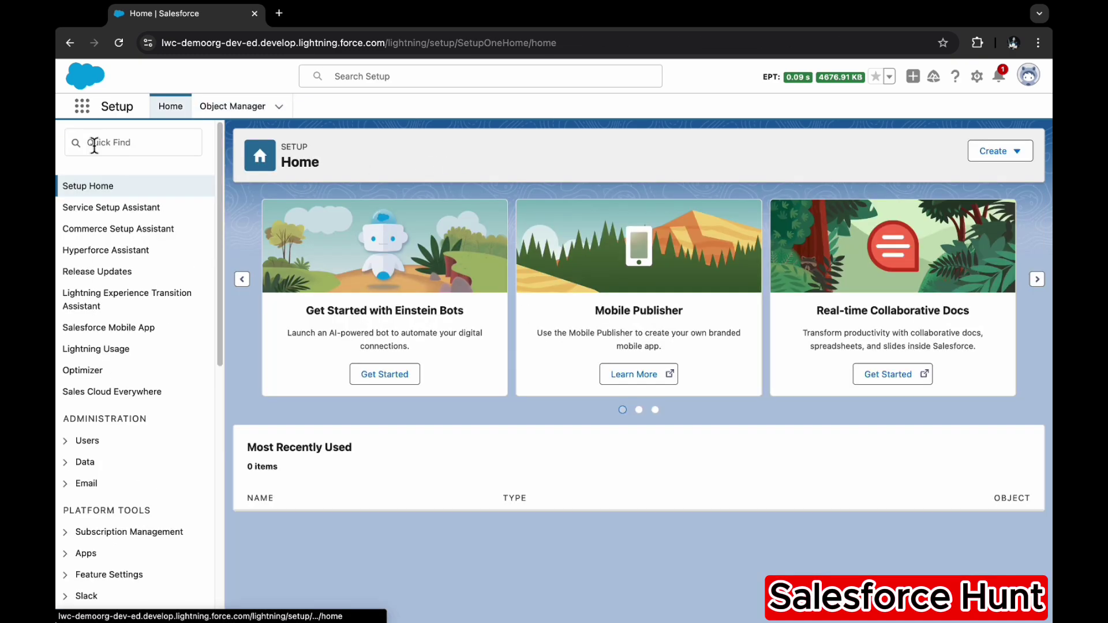
Step: Find Custom Metadata Types through the Setup search and start a new type
{"action": "left_click", "coordinate": [148, 144]}
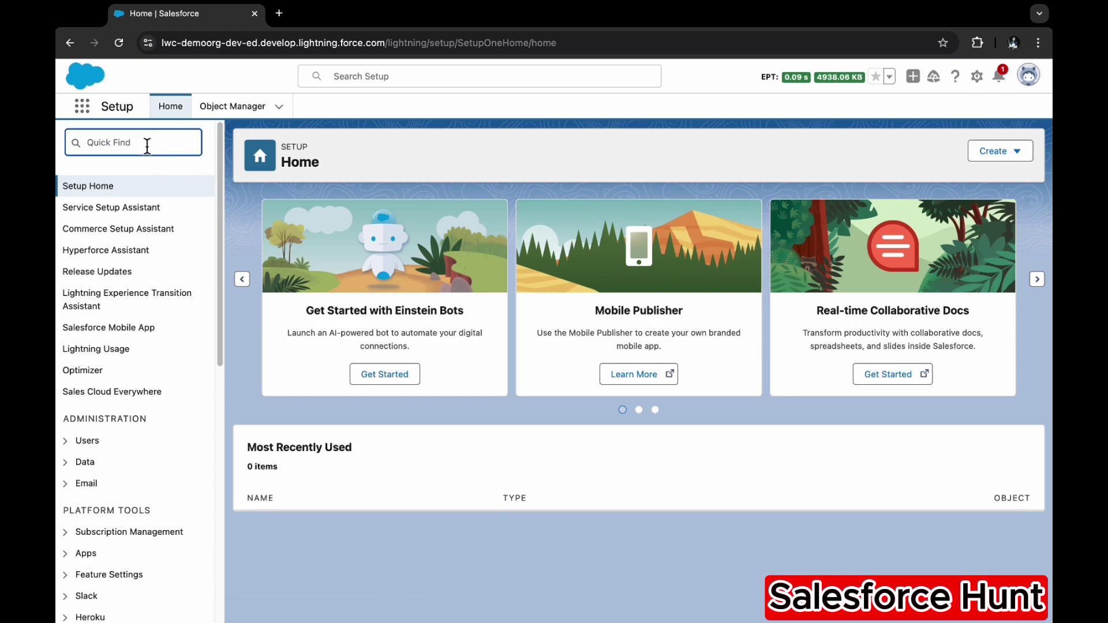
{"action": "type", "text": "dustom"}
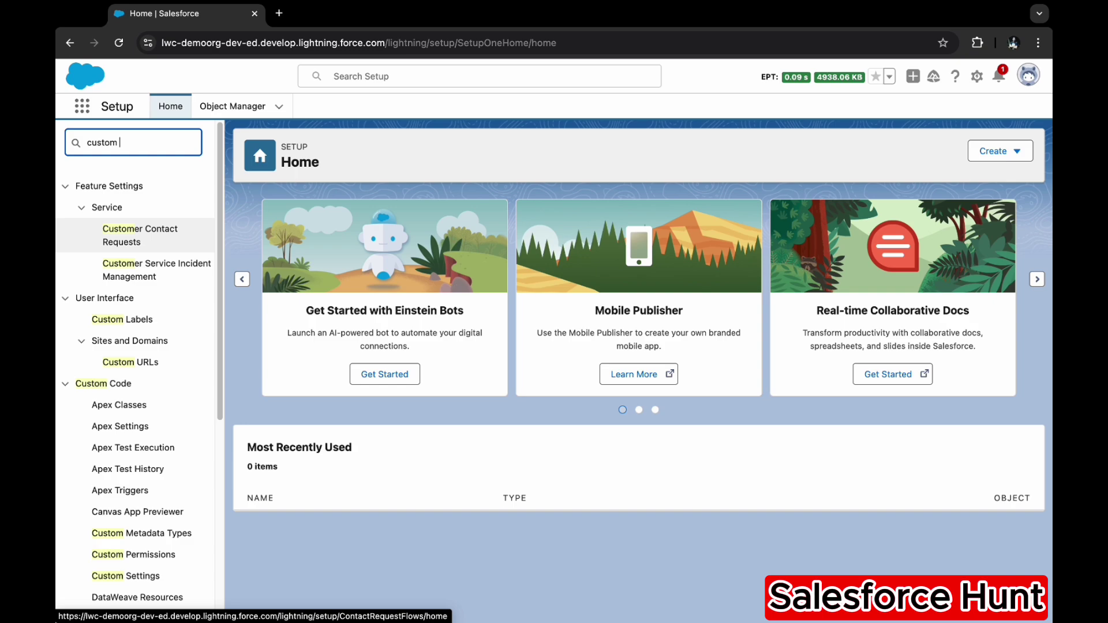
{"action": "type", "text": " dat"}
{"action": "key", "text": "BackSpace"}
{"action": "key", "text": "BackSpace"}
{"action": "key", "text": "BackSpace"}
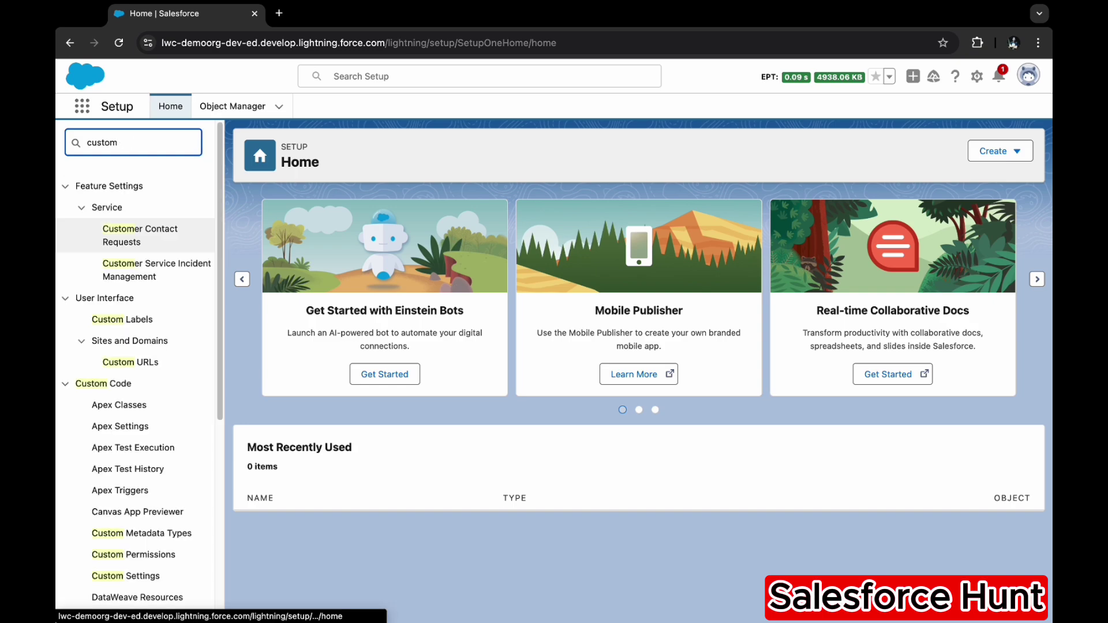
{"action": "type", "text": "meta"}
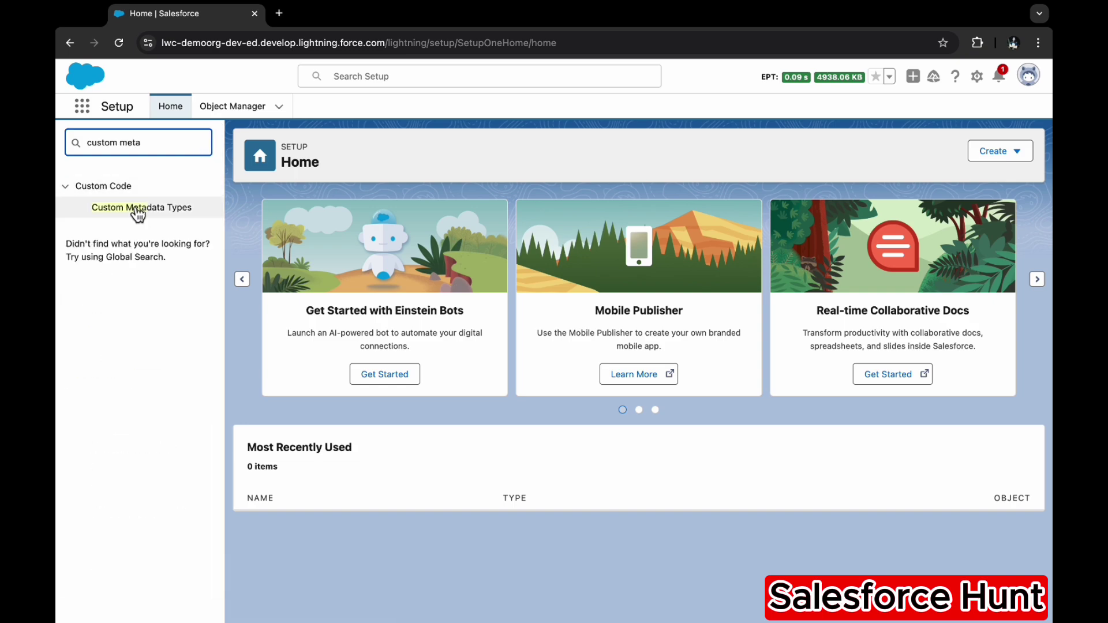
{"action": "left_click", "coordinate": [142, 210]}
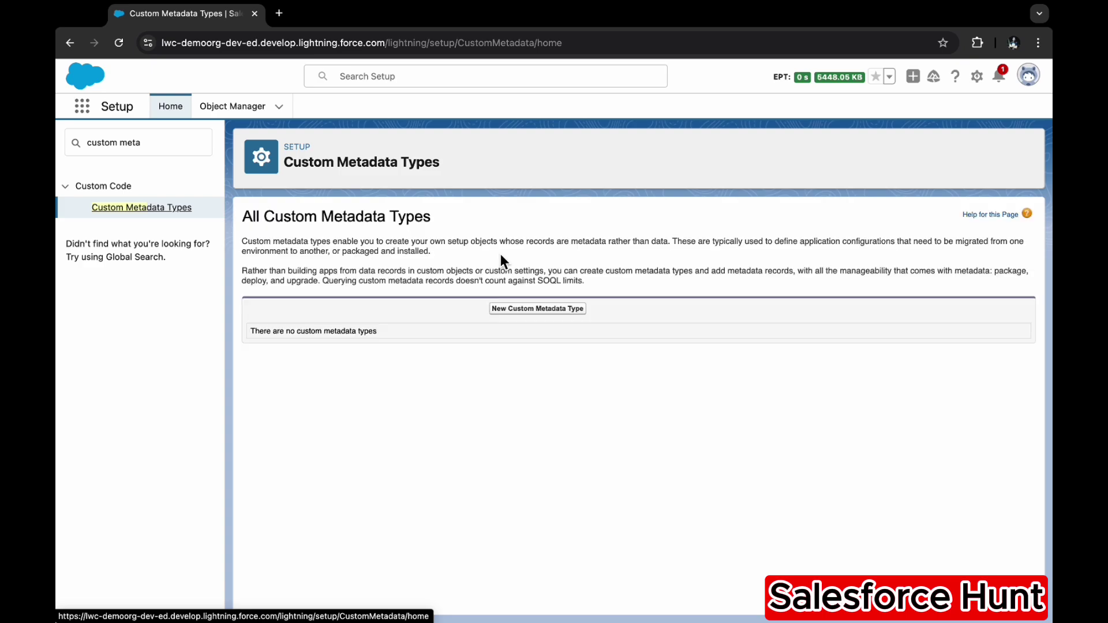
{"action": "left_click", "coordinate": [547, 311]}
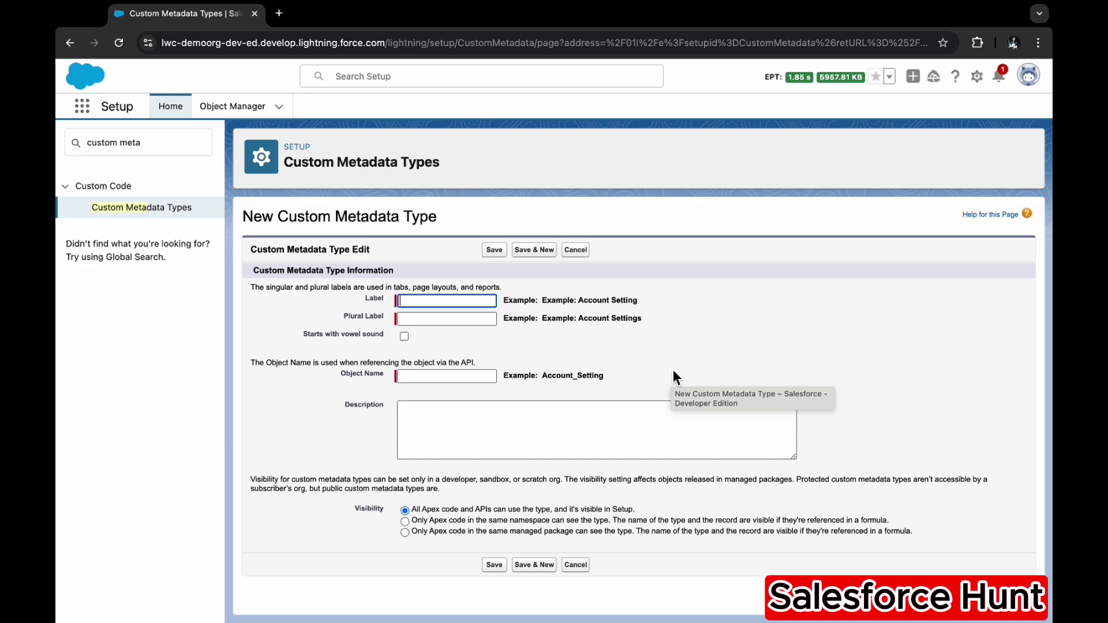
Step: Label the type Country ISO Code and set its plural label to Country ISO Codes
{"action": "type", "text": "Country "}
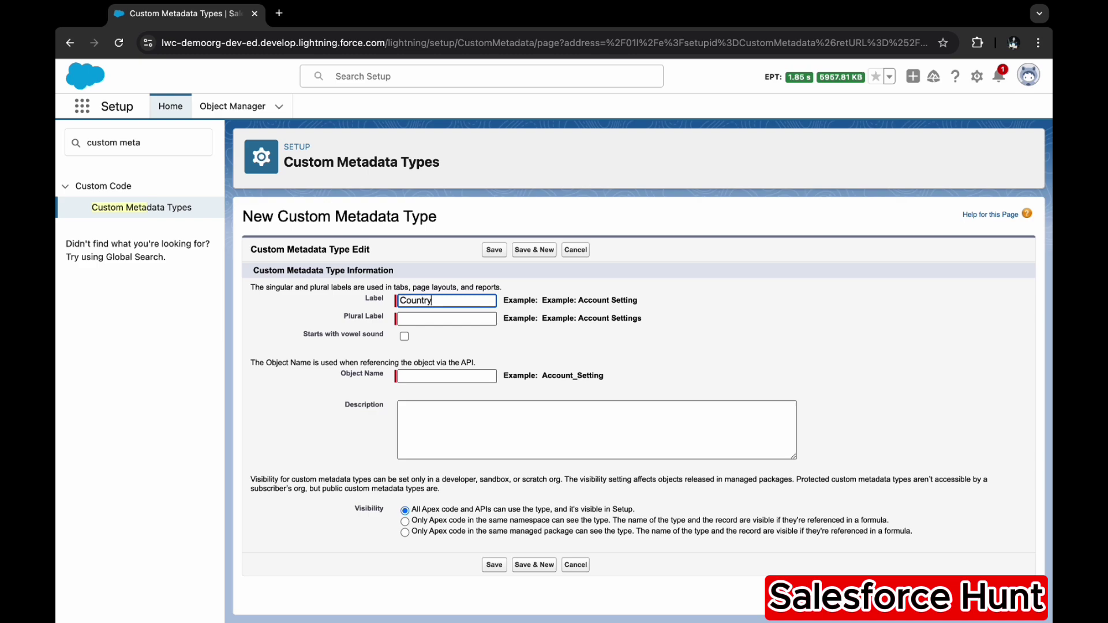
{"action": "type", "text": "ISO Code"}
{"action": "key", "text": "Tab"}
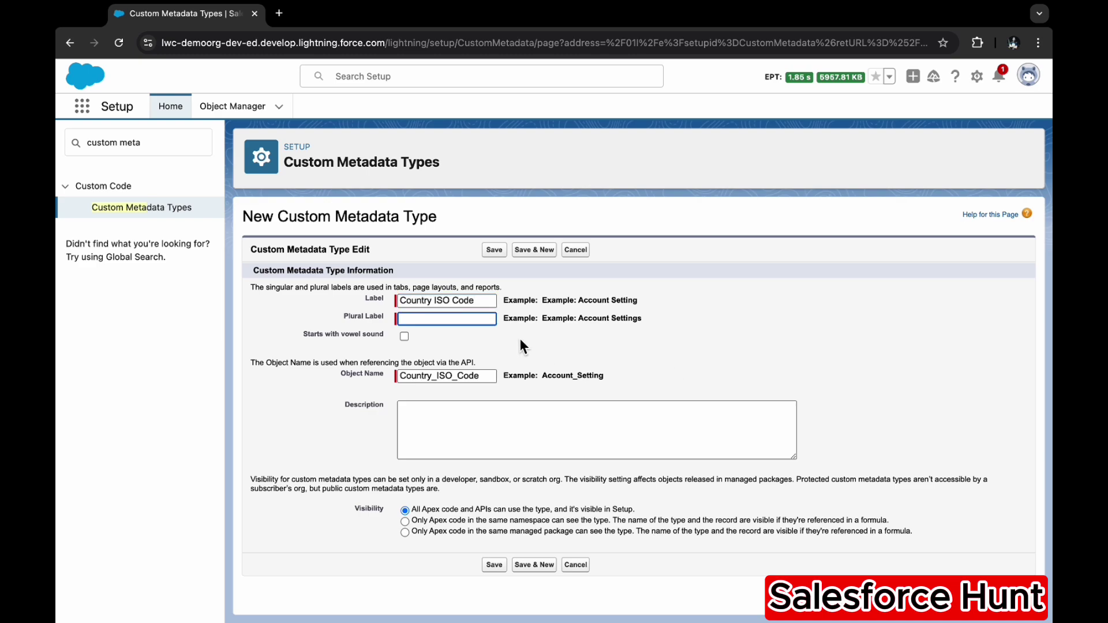
{"action": "triple_click", "coordinate": [484, 300]}
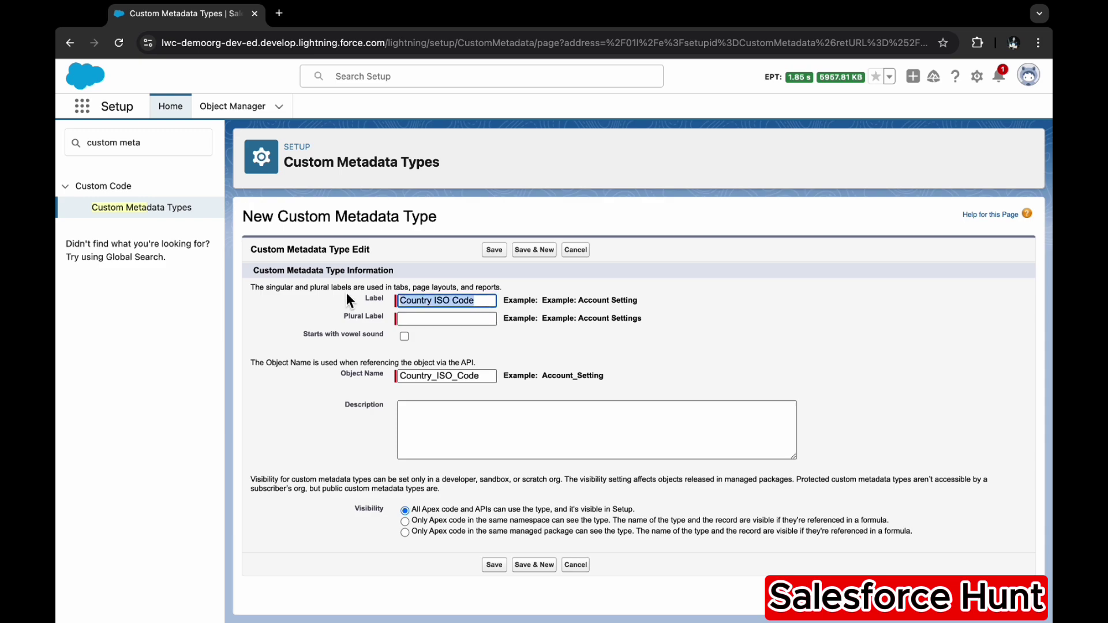
{"action": "key", "text": "ctrl+c"}
{"action": "left_click", "coordinate": [416, 317]}
{"action": "key", "text": "ctrl+v"}
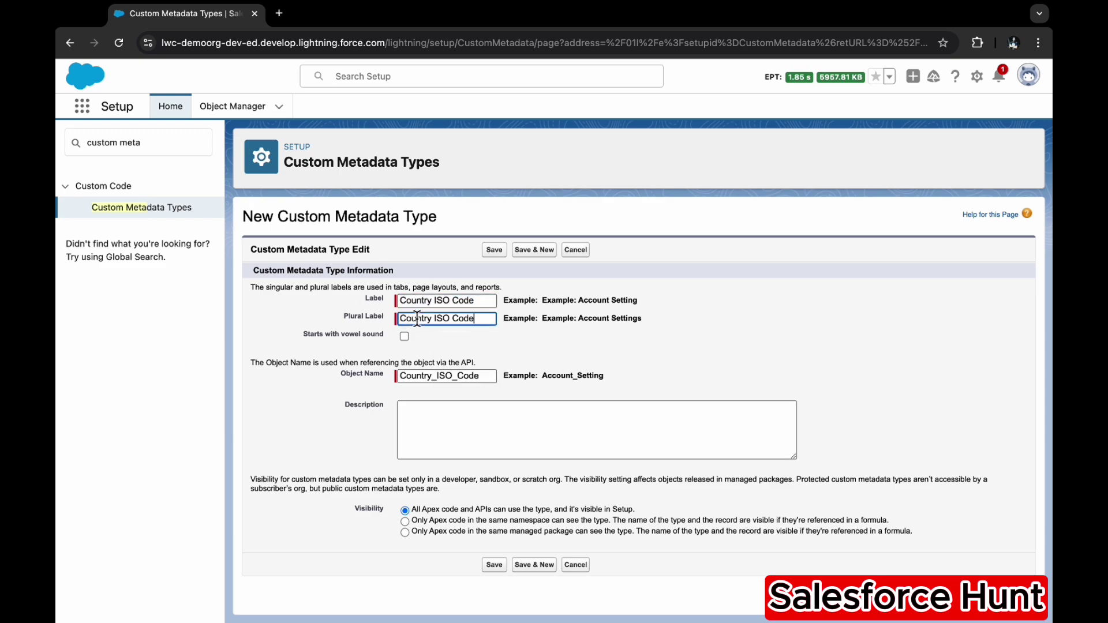
{"action": "type", "text": "s"}
{"action": "left_click", "coordinate": [767, 323]}
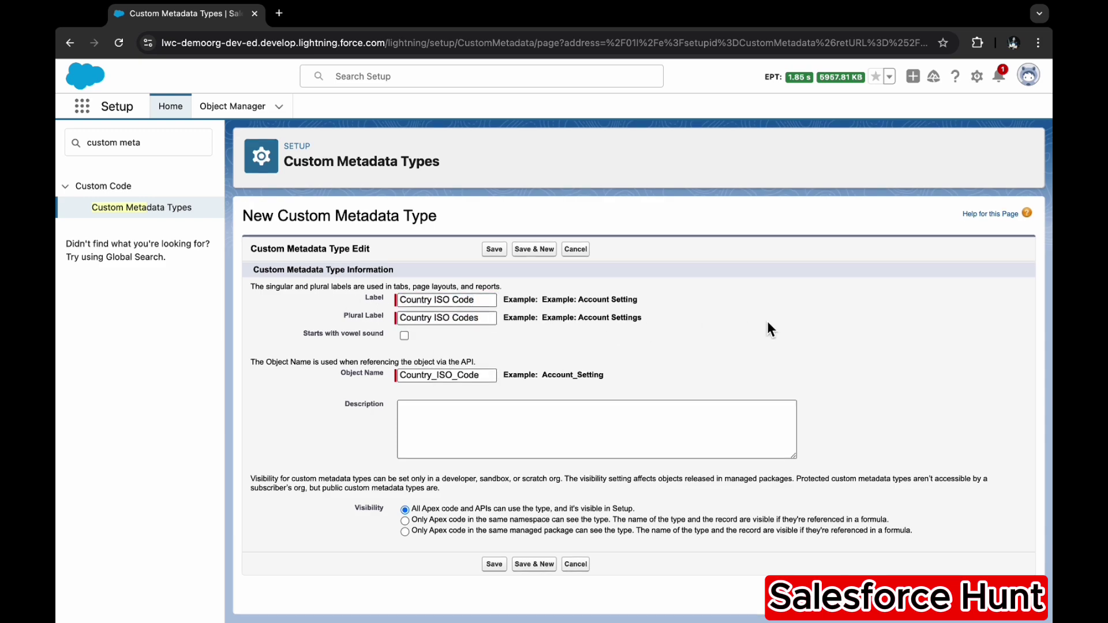
Step: Save the Country ISO Code type and begin a new Text custom field on it
{"action": "left_click", "coordinate": [495, 249]}
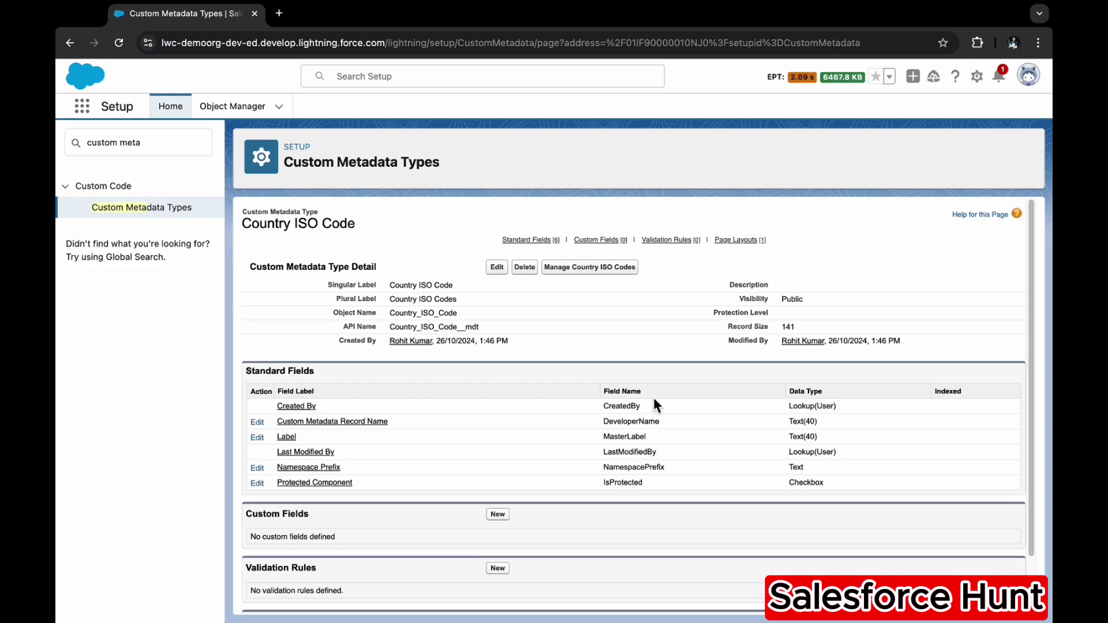
{"action": "left_click", "coordinate": [497, 514]}
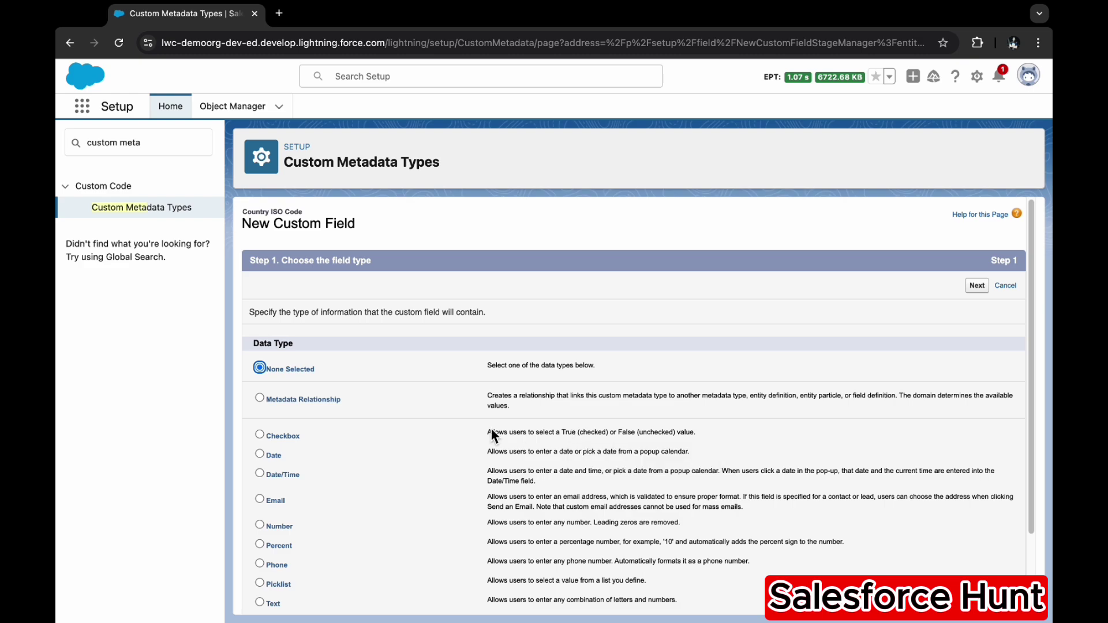
{"action": "scroll", "coordinate": [369, 470], "scroll_direction": "down", "scroll_amount": 3}
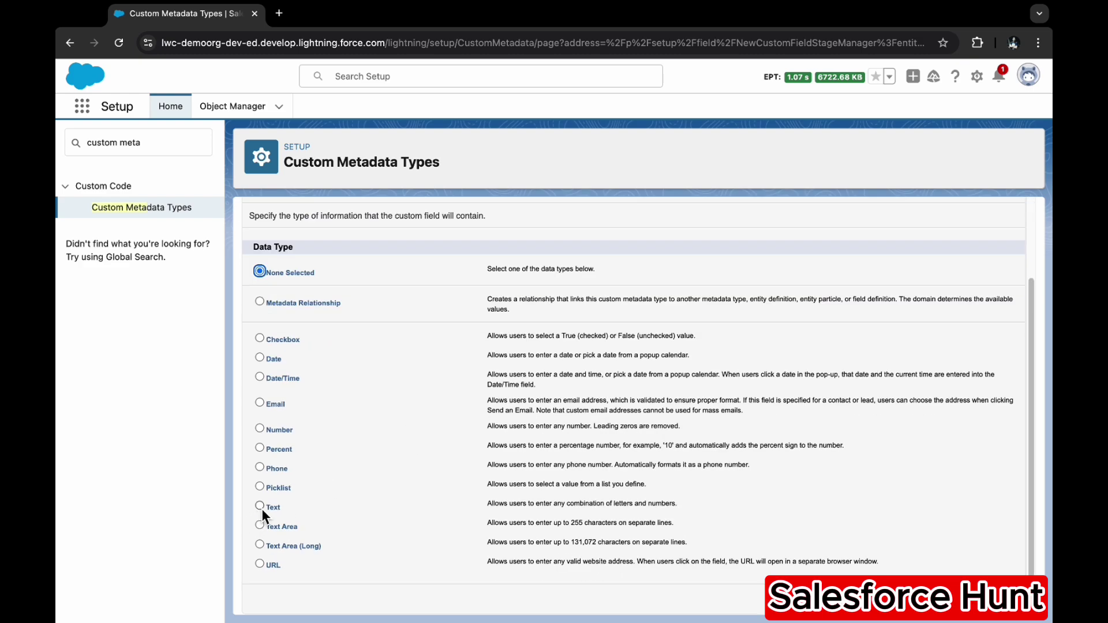
{"action": "left_click", "coordinate": [260, 506]}
Step: Name the field CountryStandard with length 255 and save it, starting another field
{"action": "type", "text": "Co"}
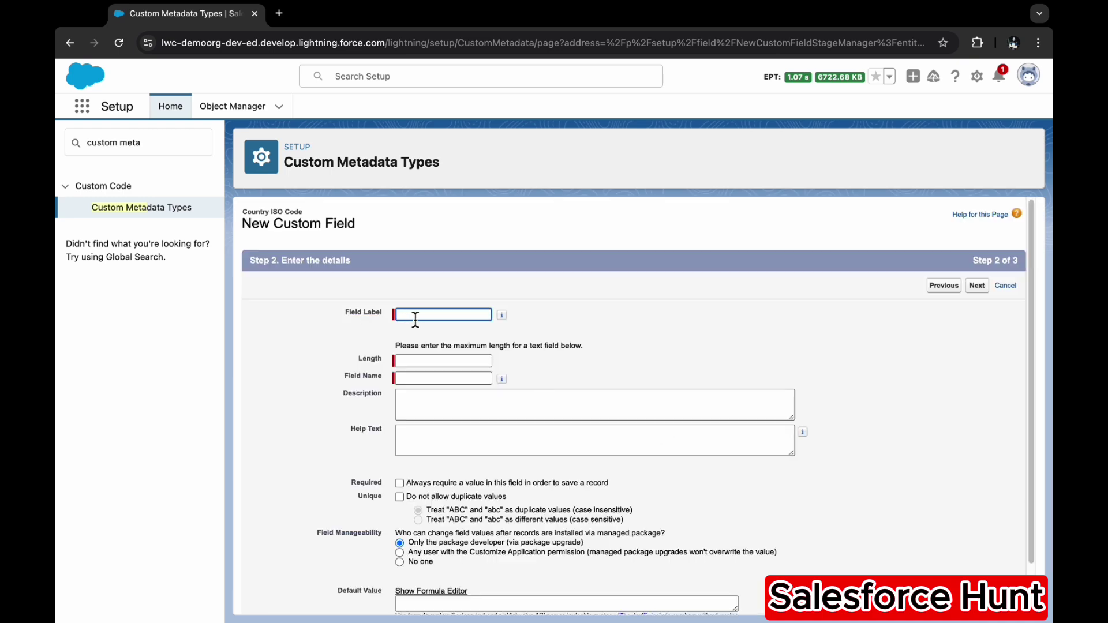
{"action": "type", "text": "untryStandard"}
{"action": "key", "text": "Tab"}
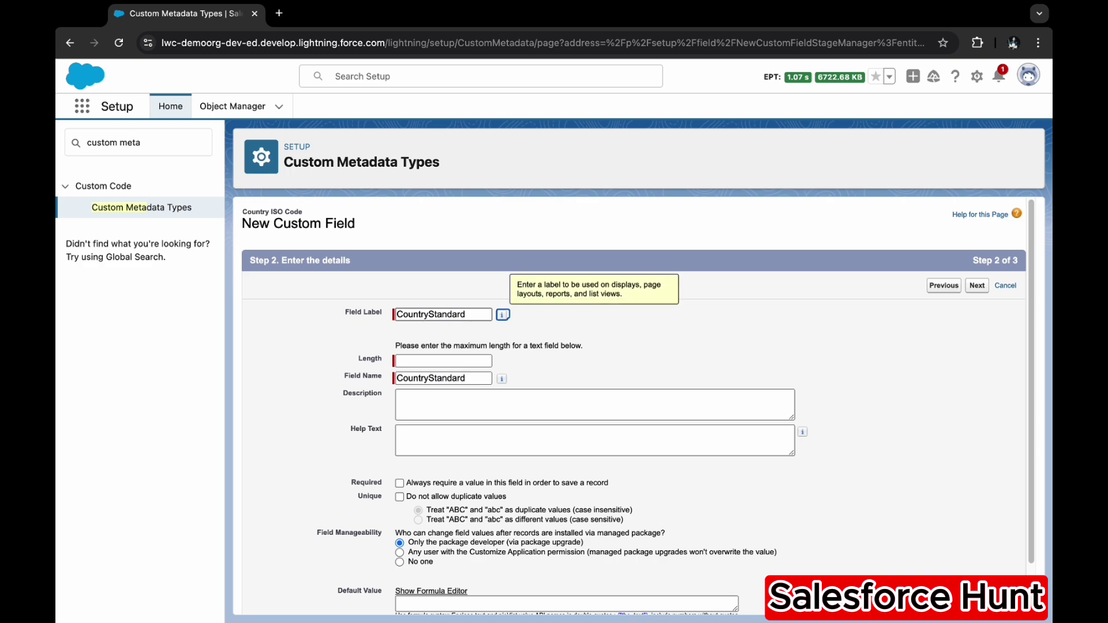
{"action": "left_click", "coordinate": [412, 361]}
{"action": "type", "text": "255"}
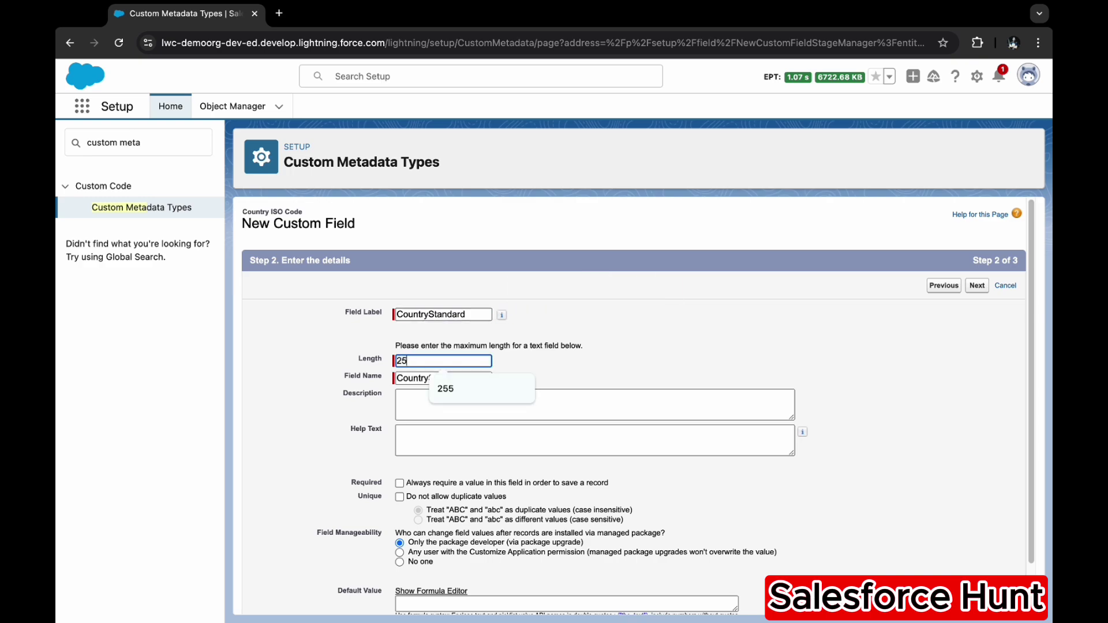
{"action": "left_click", "coordinate": [976, 286]}
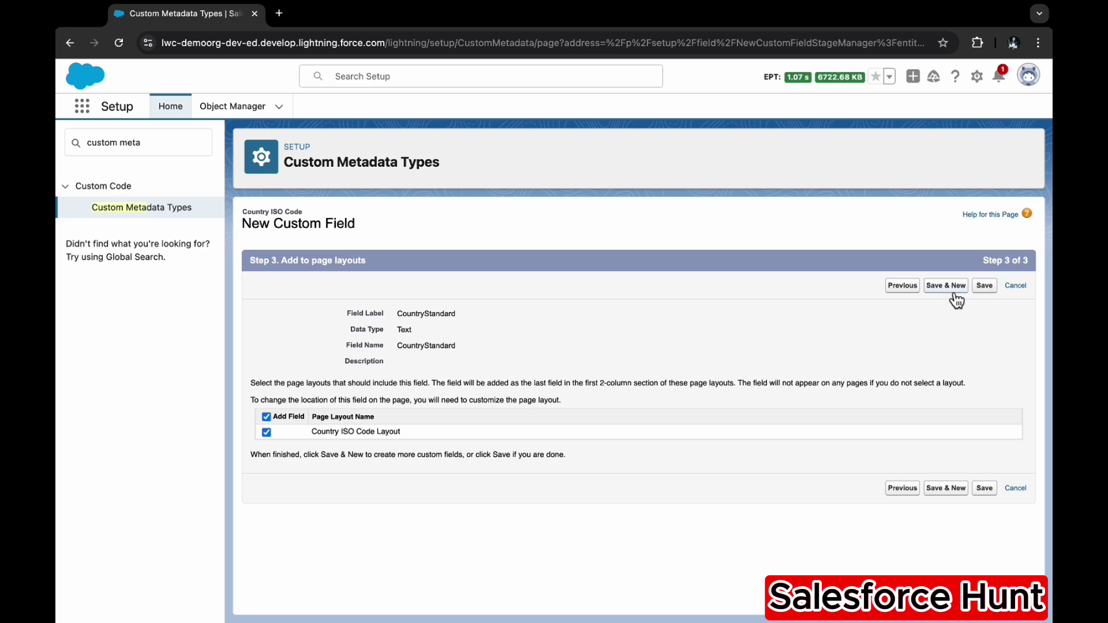
{"action": "left_click", "coordinate": [953, 292]}
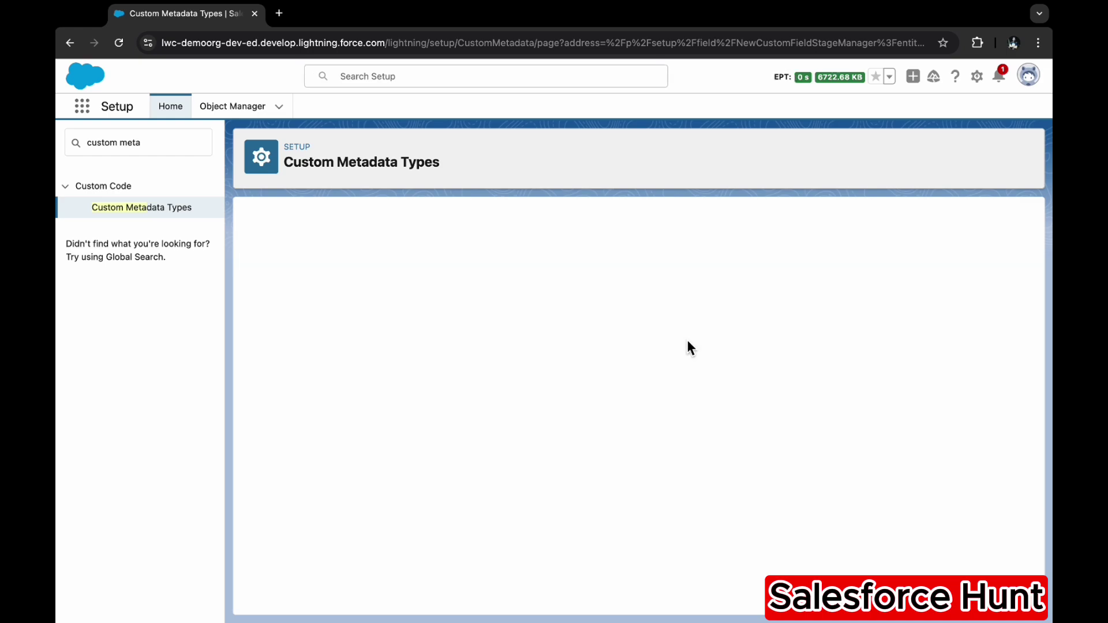
Step: Create a Text field labelled ISO Code (ISO_Code__c) with length 255 and save it
{"action": "scroll", "coordinate": [415, 519], "scroll_direction": "down", "scroll_amount": 3}
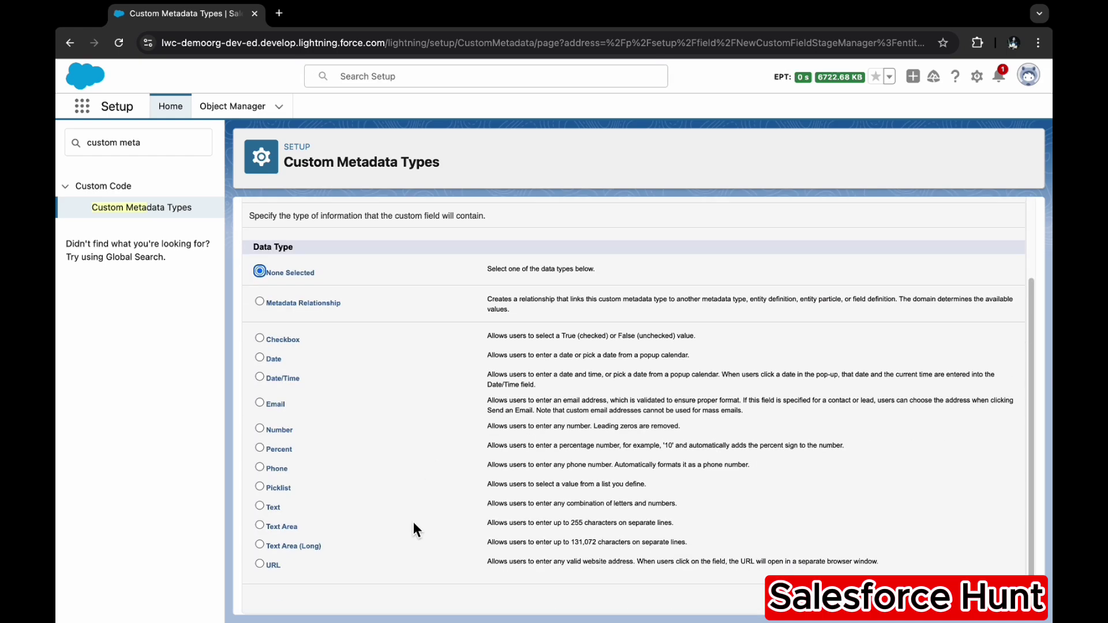
{"action": "left_click", "coordinate": [276, 510]}
{"action": "key", "text": "Return"}
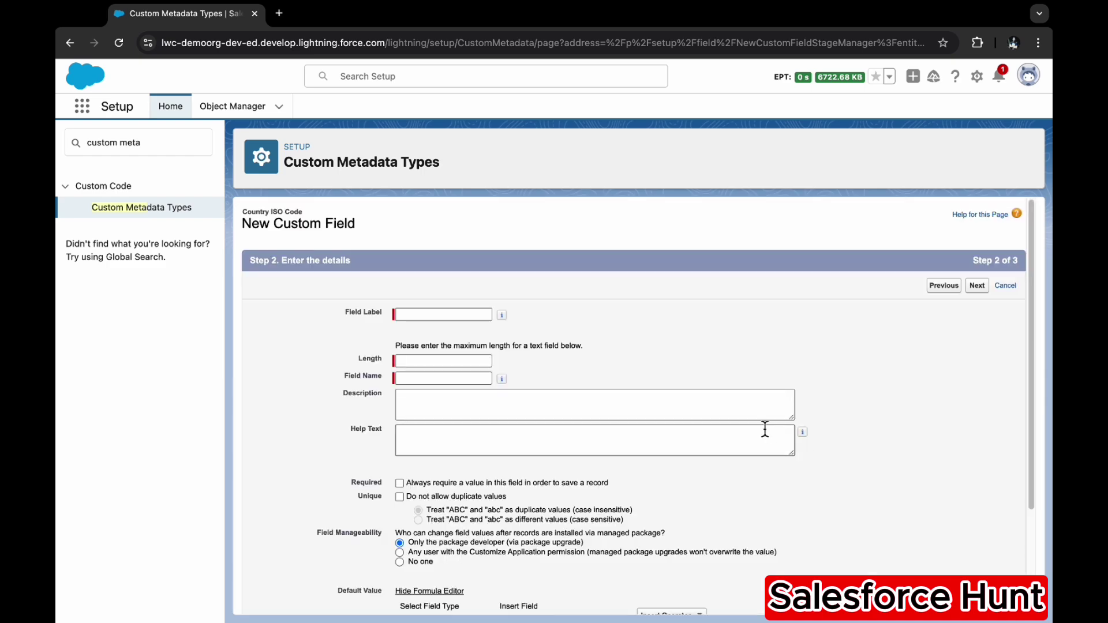
{"action": "left_click", "coordinate": [420, 313]}
{"action": "left_click", "coordinate": [421, 313]}
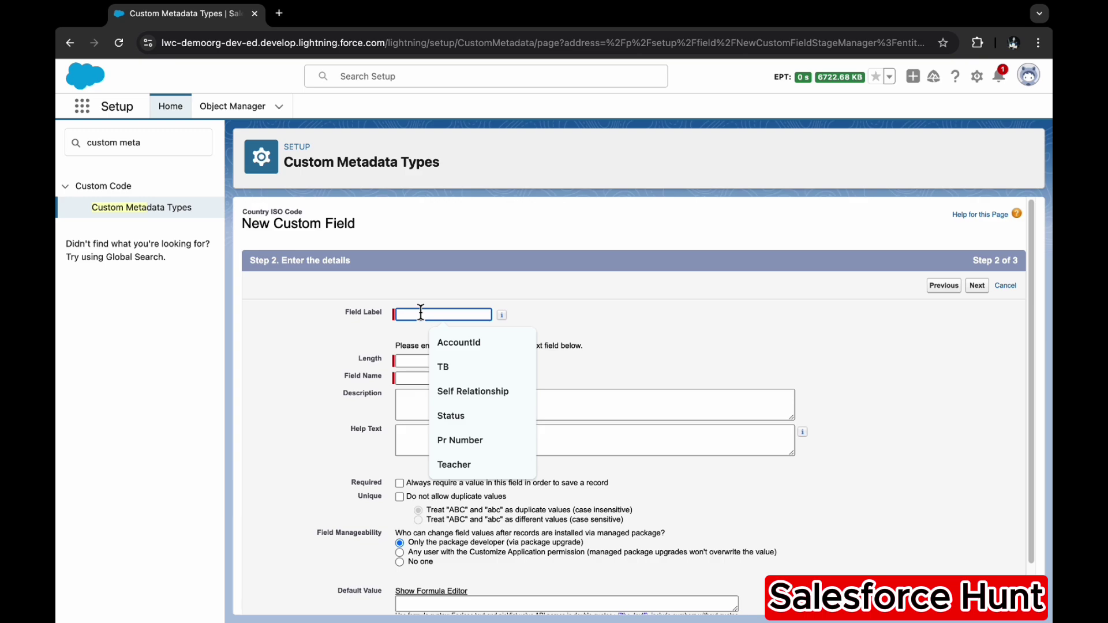
{"action": "type", "text": "ISO Code"}
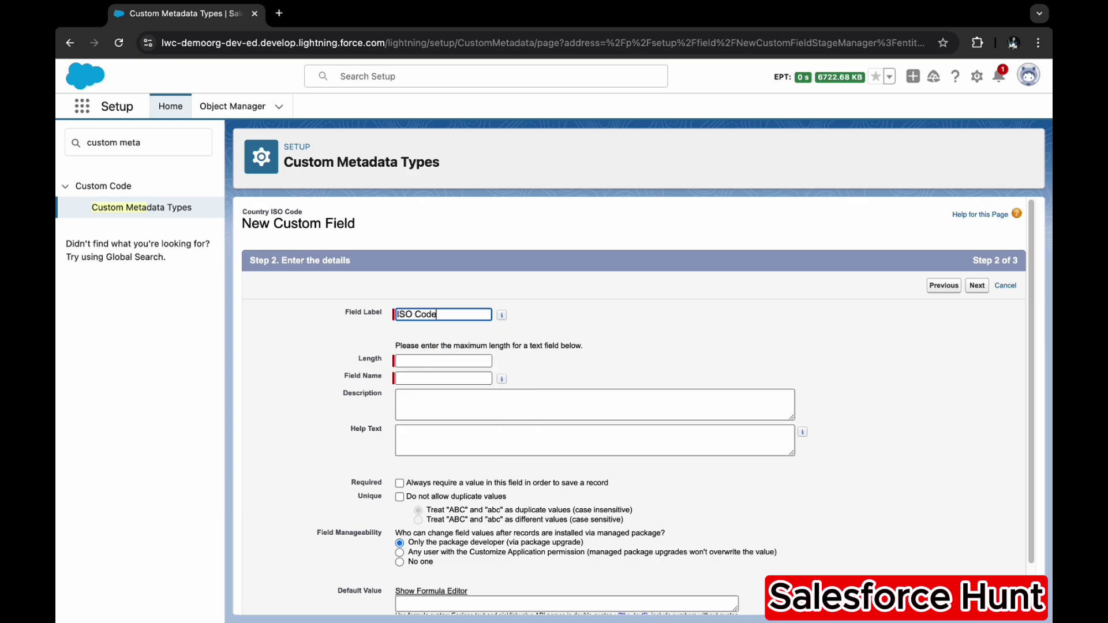
{"action": "key", "text": "Tab"}
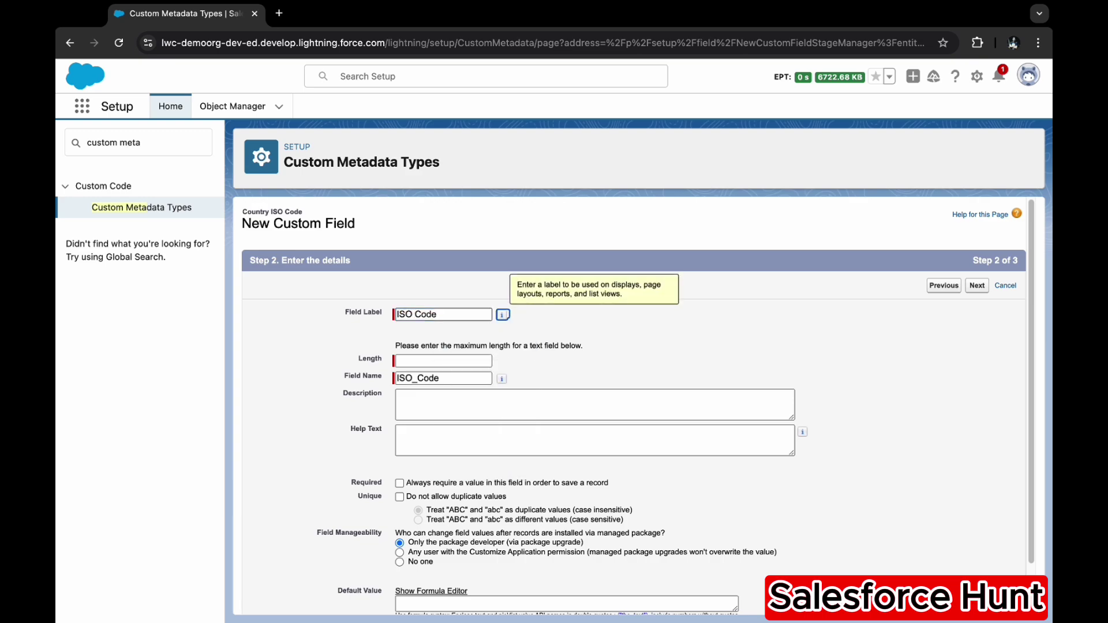
{"action": "left_click", "coordinate": [423, 359]}
{"action": "type", "text": "255"}
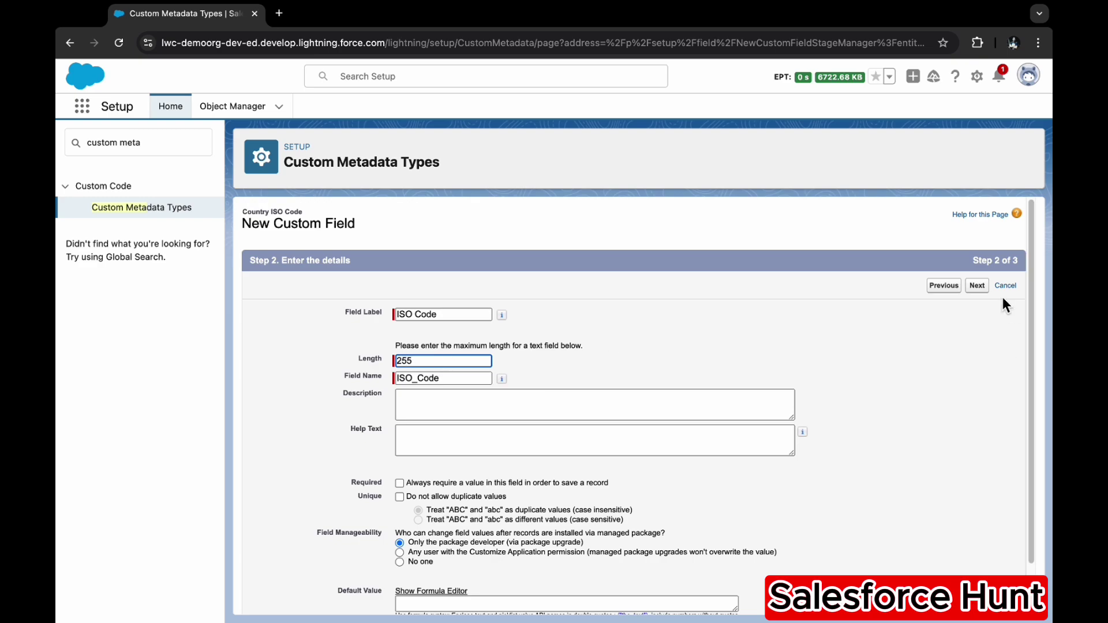
{"action": "left_click", "coordinate": [977, 285]}
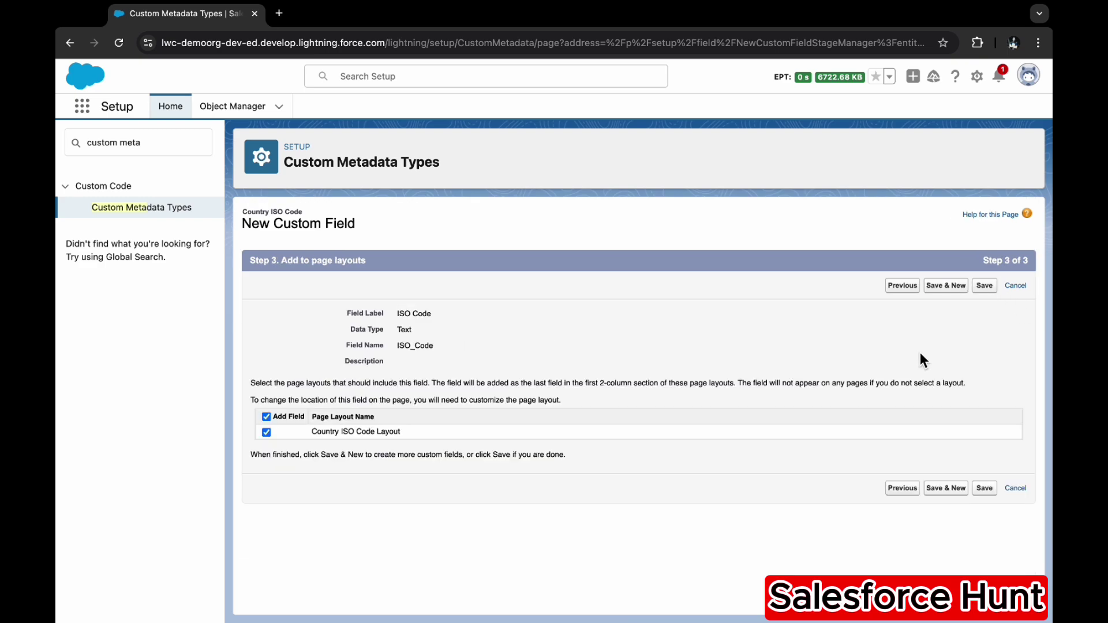
{"action": "left_click", "coordinate": [984, 287]}
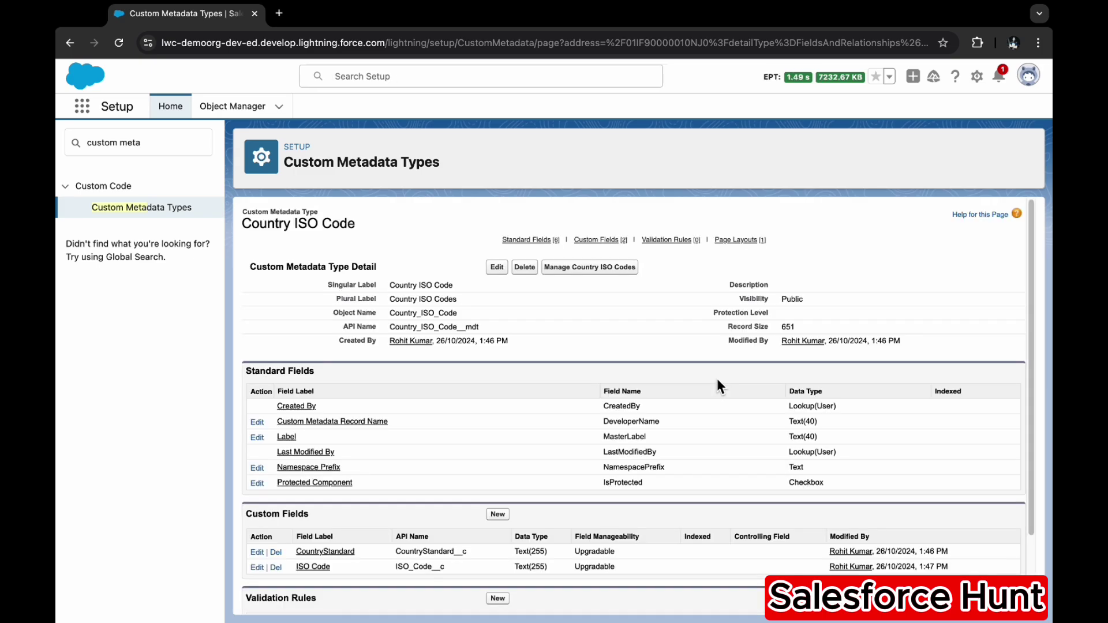
Step: Add an India record with CountryStandard India and ISO Code IN, then start another
{"action": "left_click", "coordinate": [600, 282]}
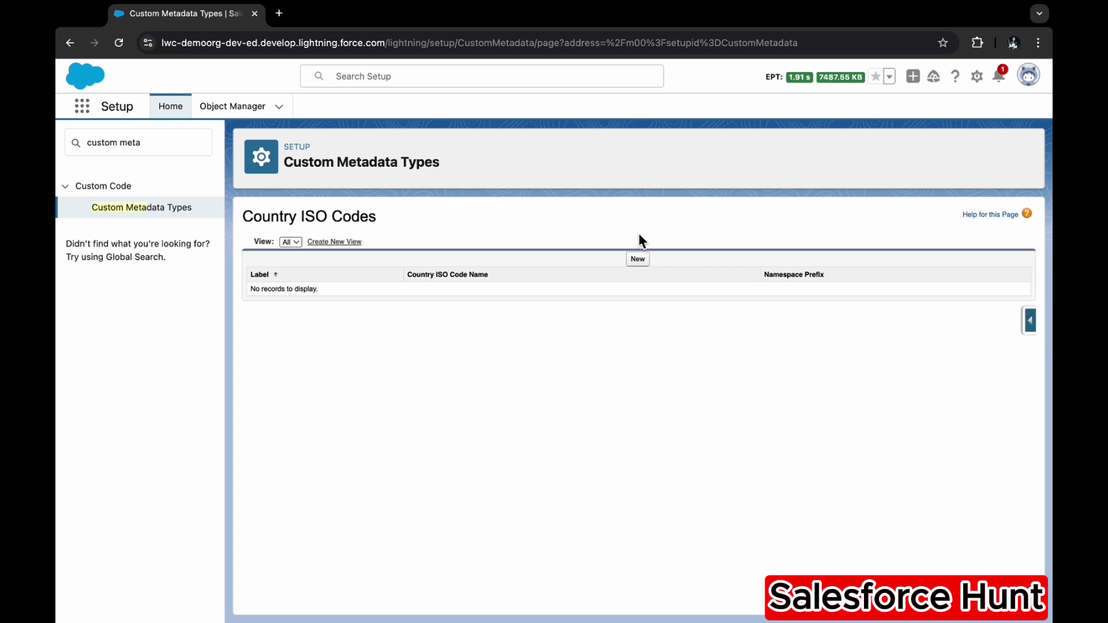
{"action": "left_click", "coordinate": [638, 259]}
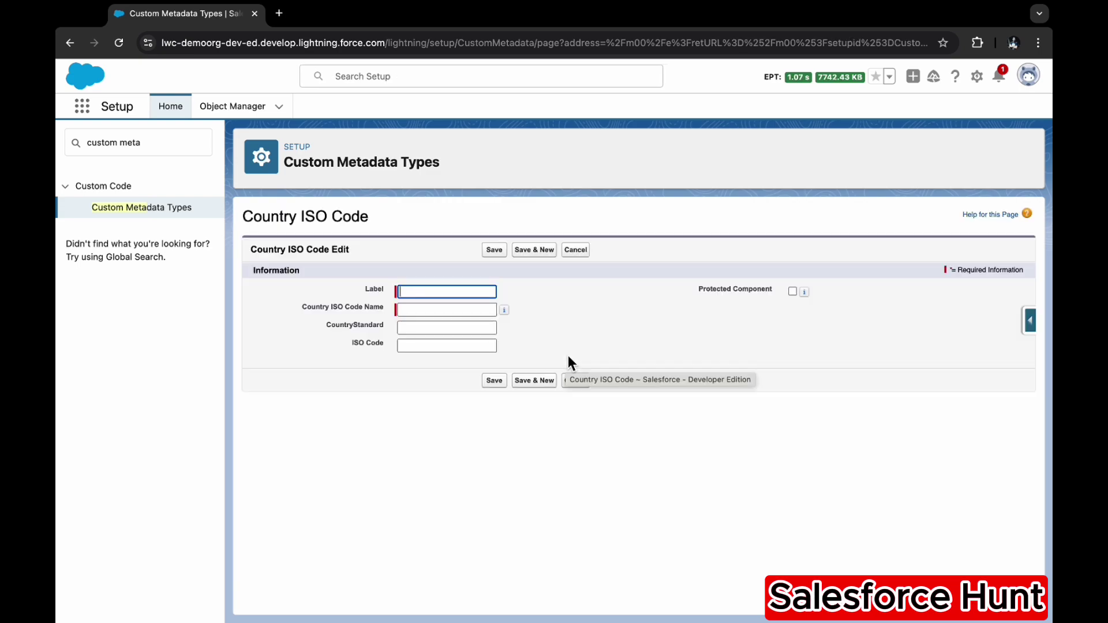
{"action": "type", "text": "India"}
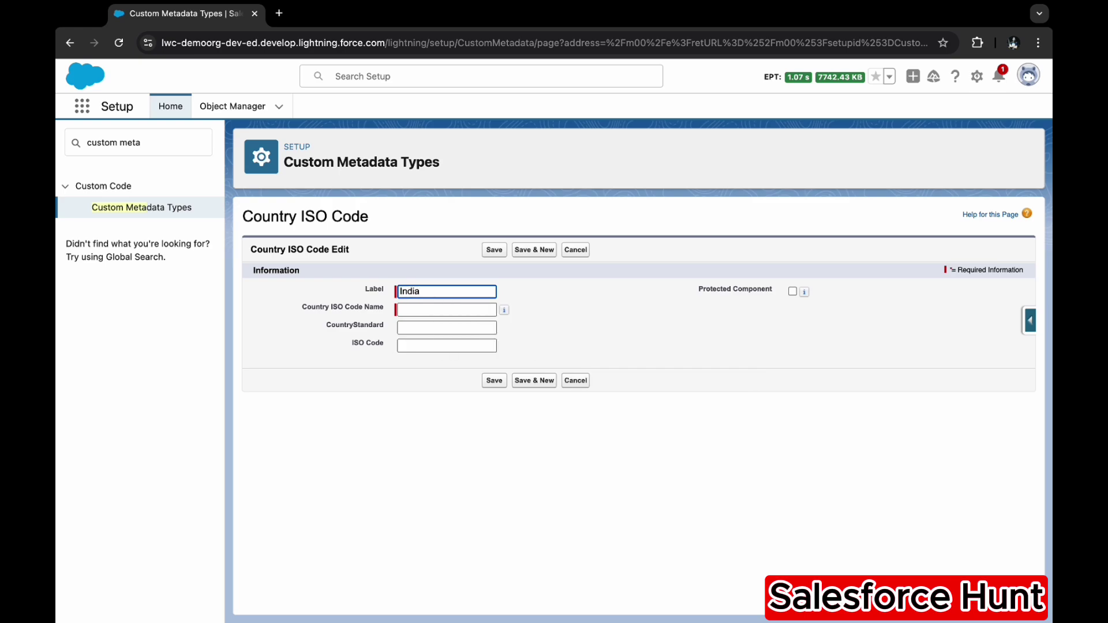
{"action": "key", "text": "Tab"}
{"action": "left_click", "coordinate": [444, 327]}
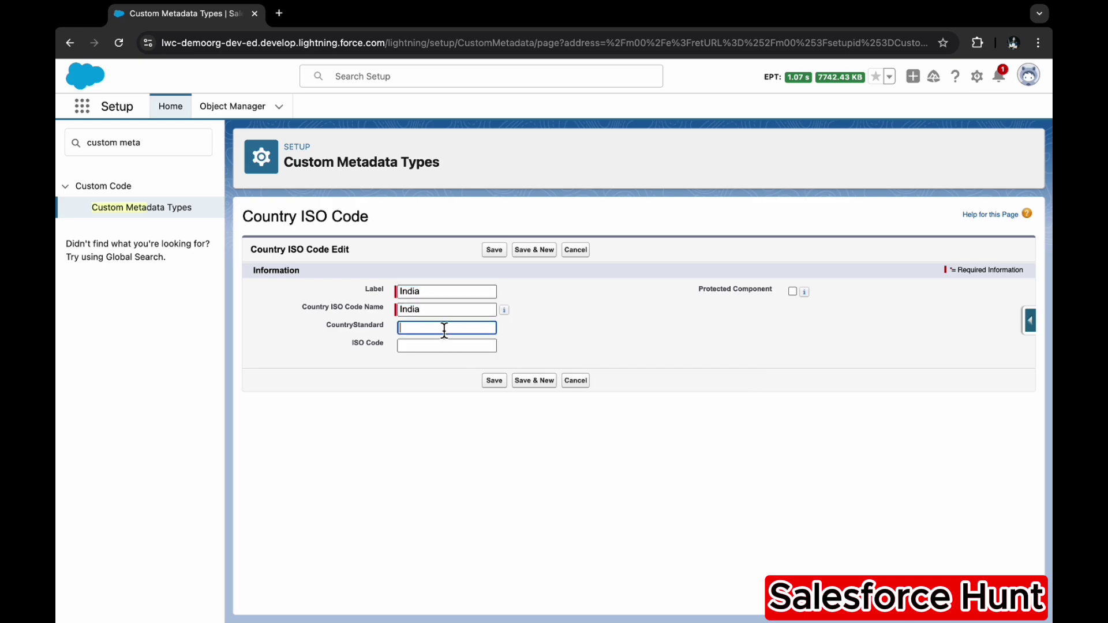
{"action": "type", "text": "India"}
{"action": "key", "text": "Tab"}
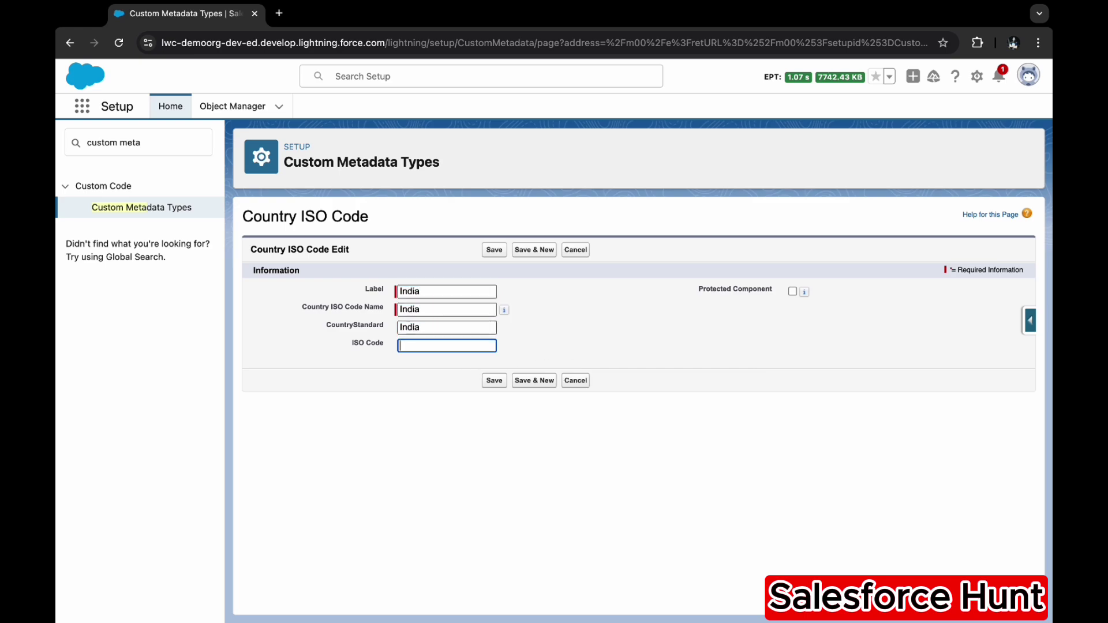
{"action": "type", "text": "IN"}
{"action": "left_click", "coordinate": [536, 250]}
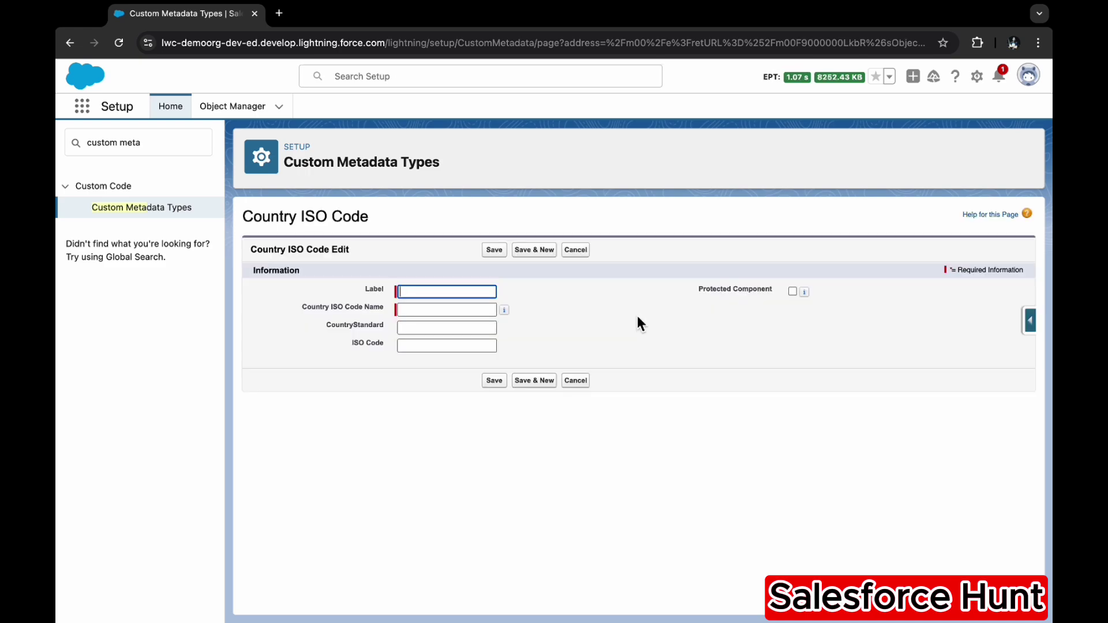
Step: Save a Malaysia record with CountryStandard Malaysia and ISO Code MY, then return to Custom Metadata Types
{"action": "type", "text": "Malaysia"}
{"action": "key", "text": "Tab"}
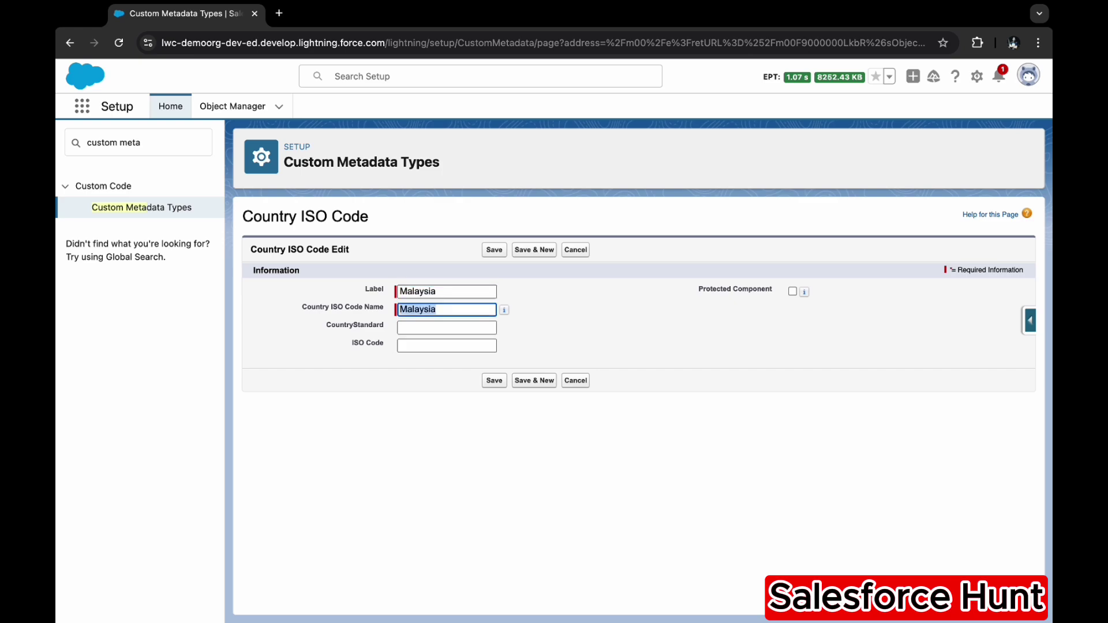
{"action": "key", "text": "shift+Tab"}
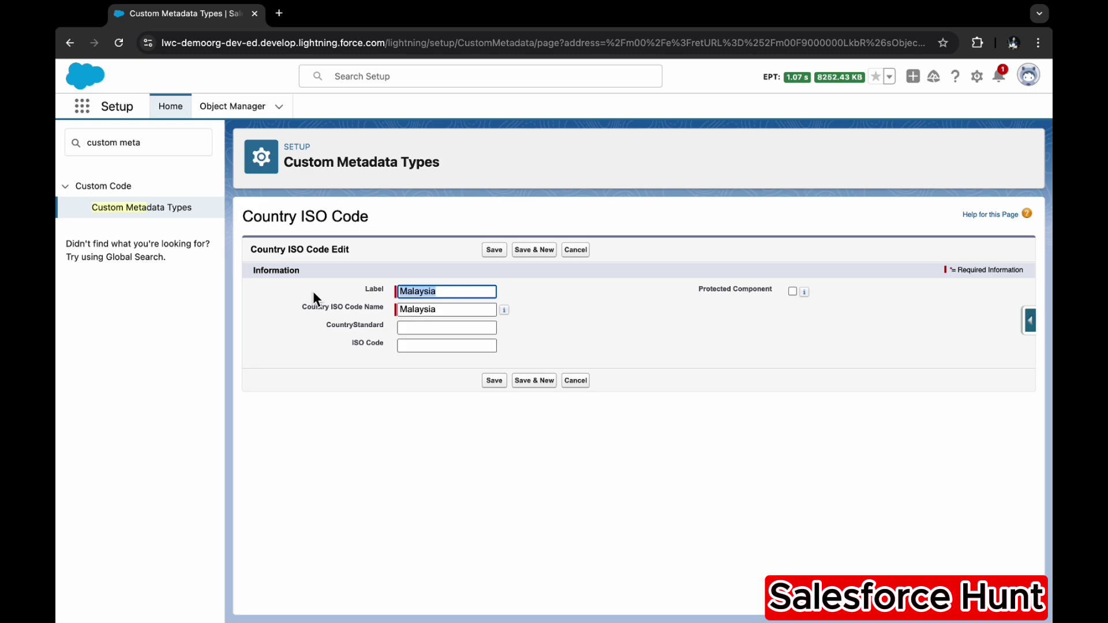
{"action": "left_click", "coordinate": [421, 326]}
{"action": "type", "text": "Malaysia"}
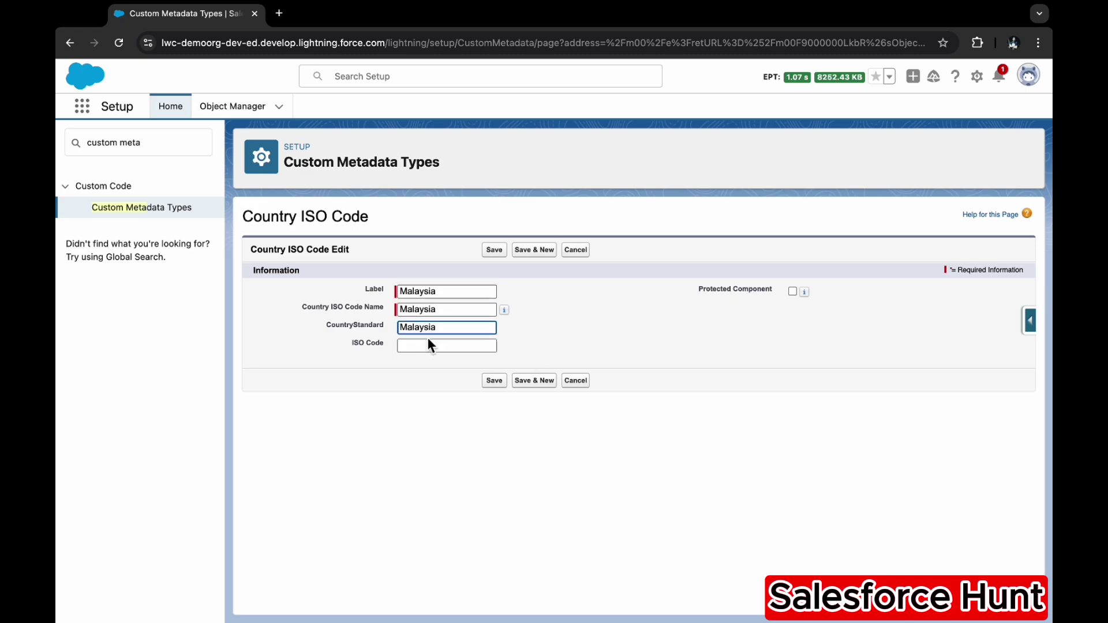
{"action": "left_click", "coordinate": [428, 346]}
{"action": "type", "text": "MY"}
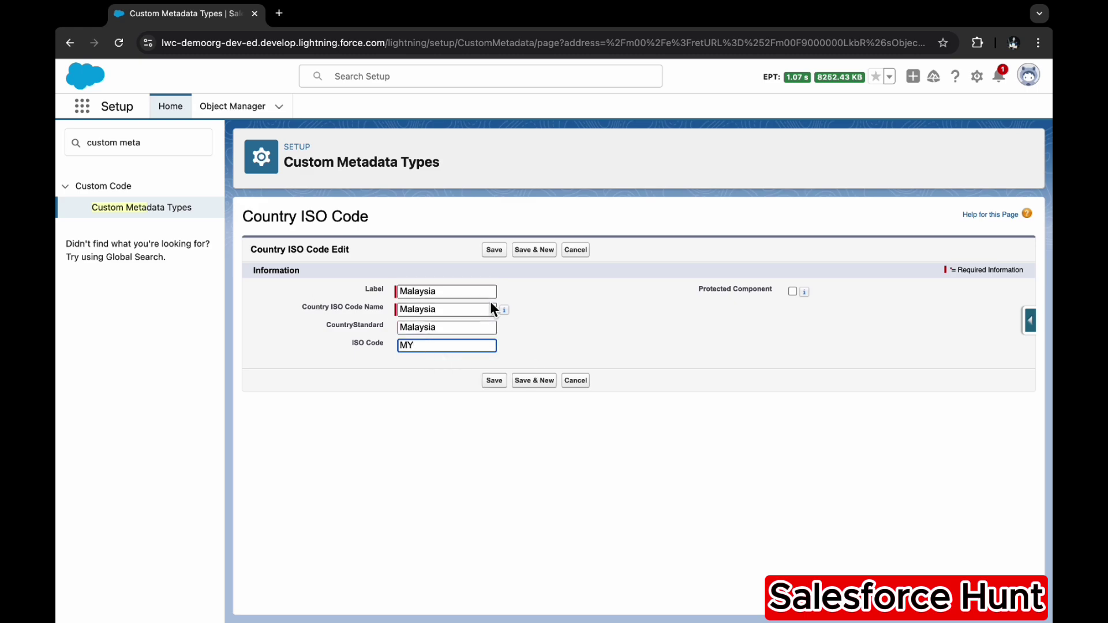
{"action": "left_click", "coordinate": [494, 252]}
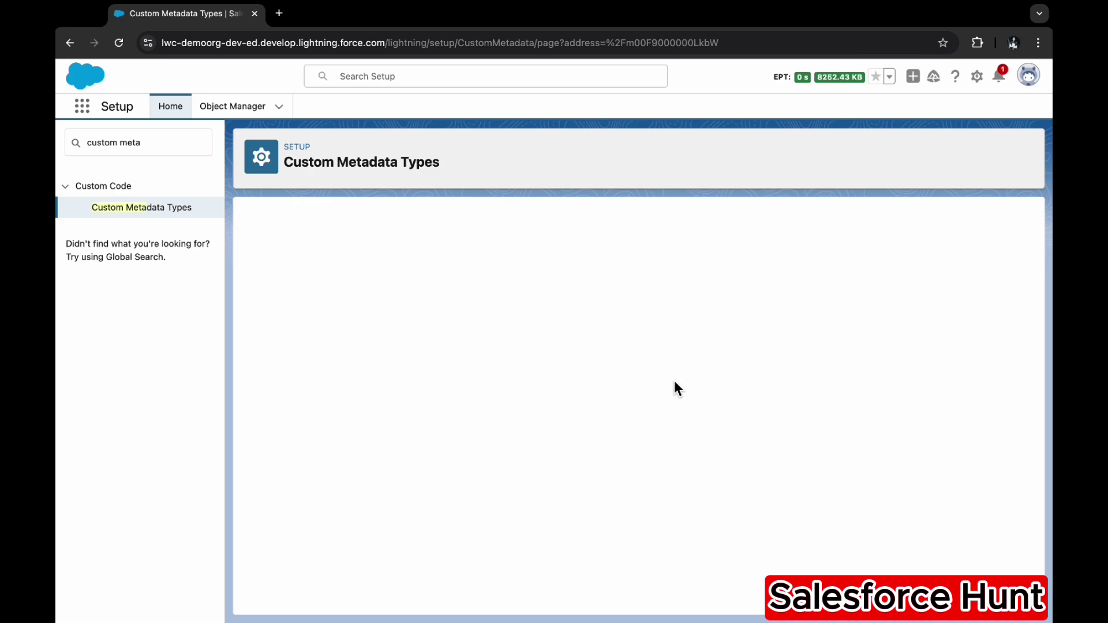
{"action": "left_click", "coordinate": [127, 210]}
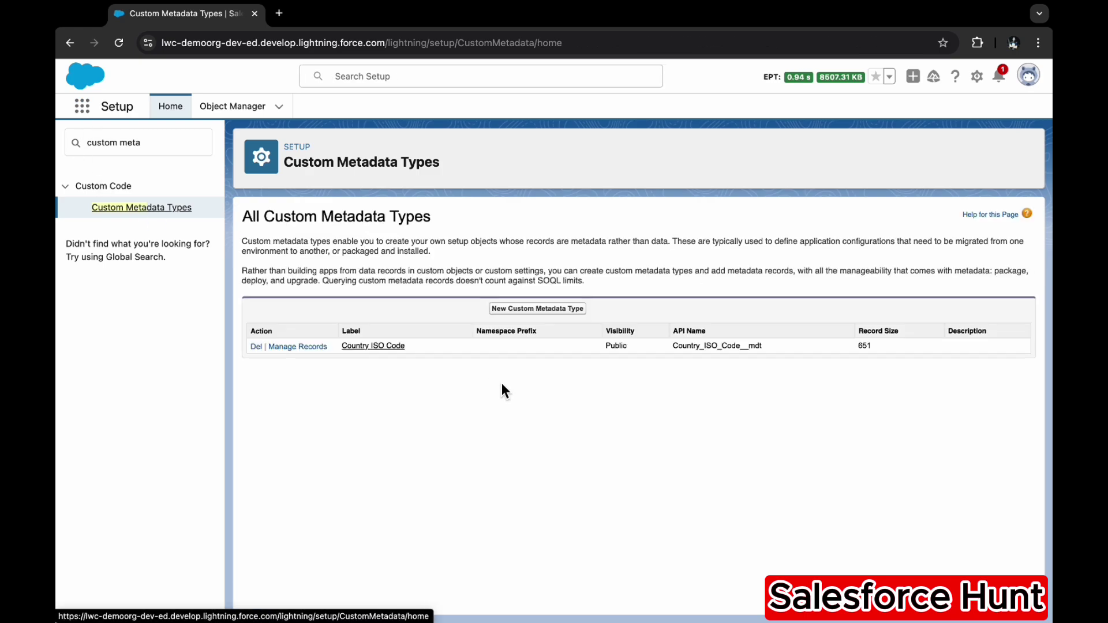
Step: Review the Country ISO Code type's fields and its India and Malaysia records
{"action": "left_click", "coordinate": [392, 346]}
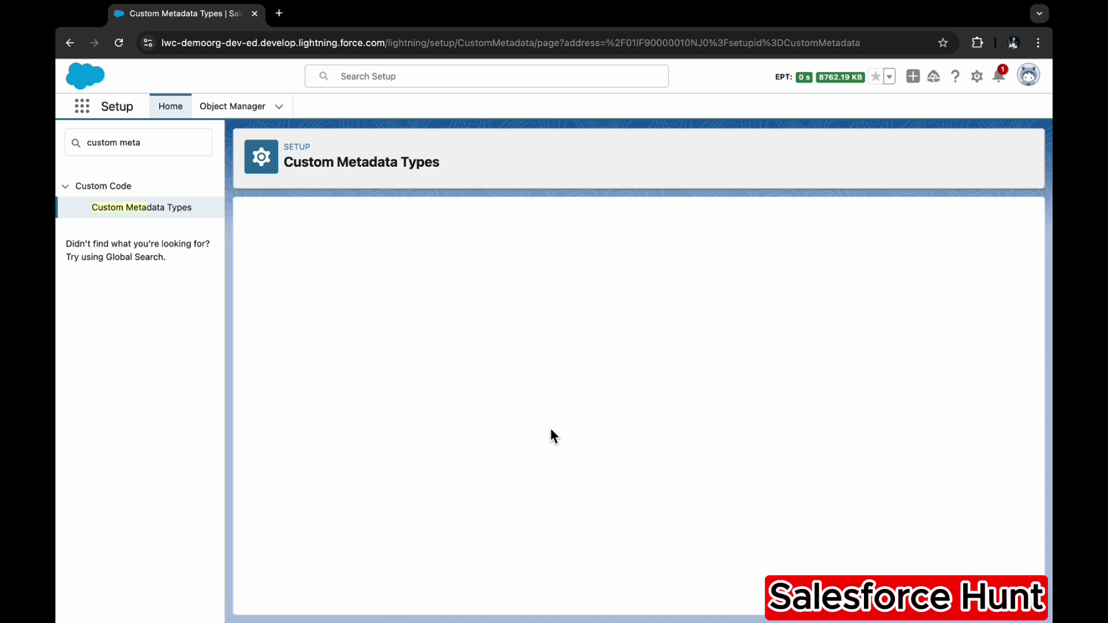
{"action": "scroll", "coordinate": [551, 434], "scroll_direction": "down", "scroll_amount": 3}
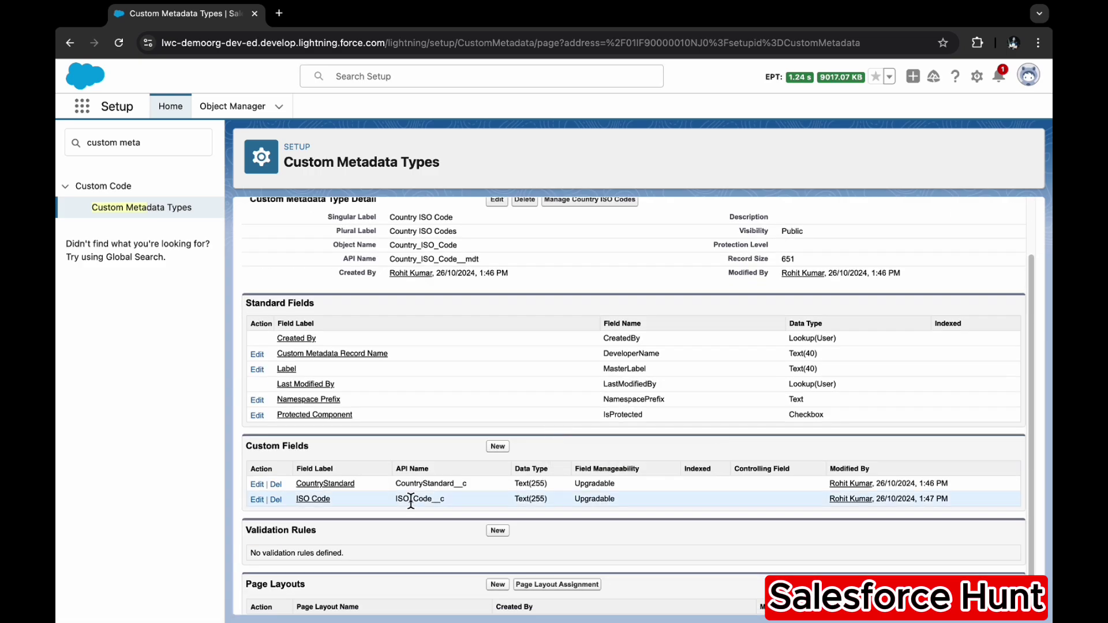
{"action": "scroll", "coordinate": [569, 243], "scroll_direction": "up", "scroll_amount": 3}
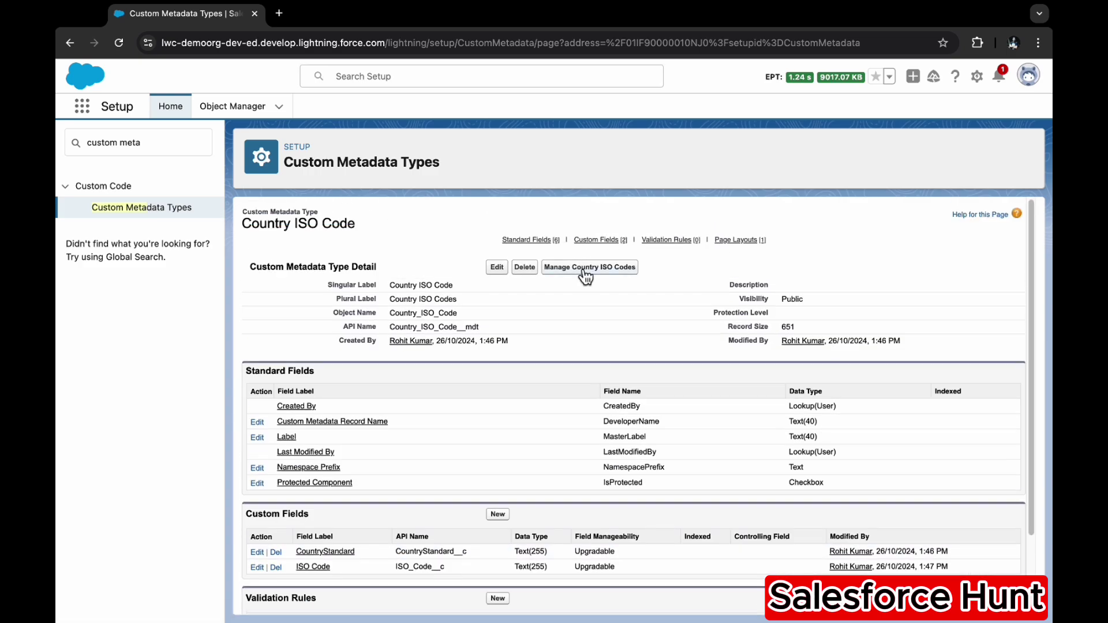
{"action": "left_click", "coordinate": [585, 276]}
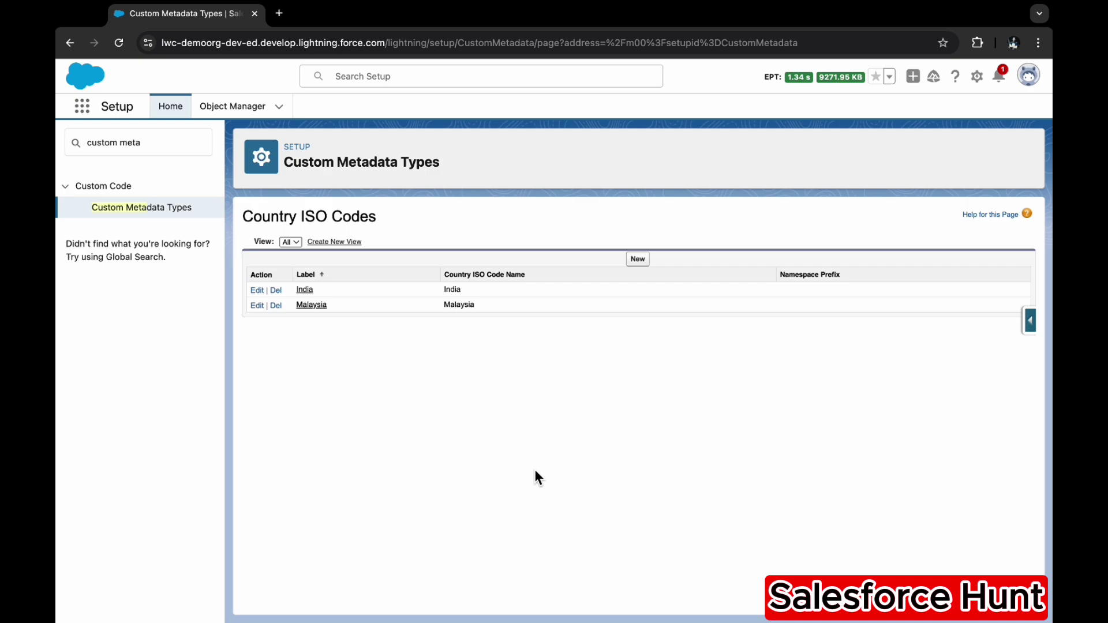
{"action": "left_click", "coordinate": [252, 114]}
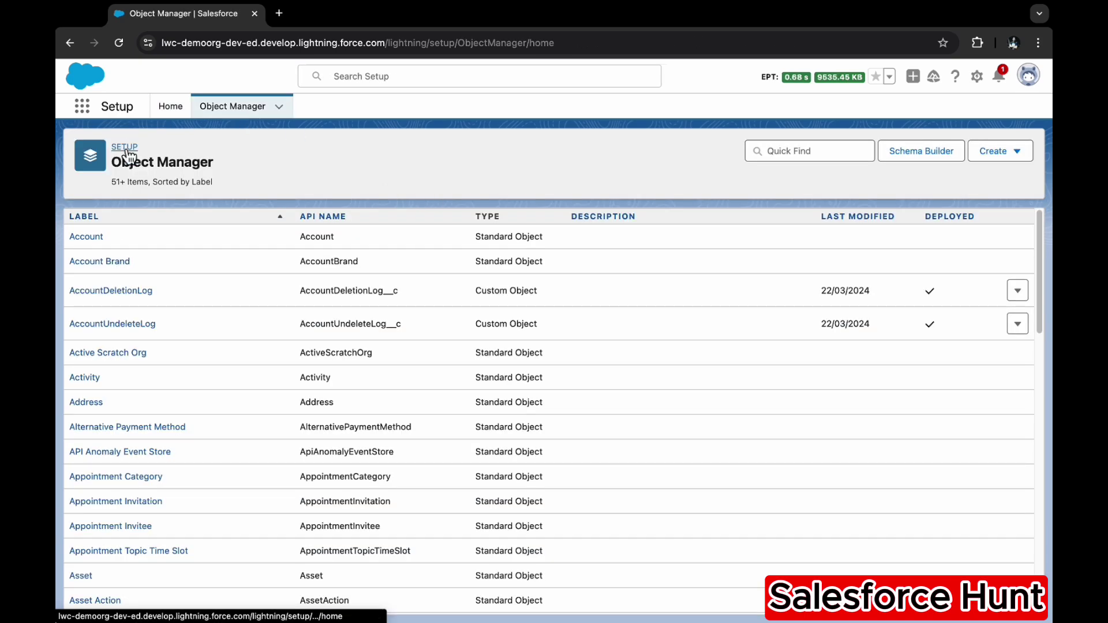
Step: Launch a new flow from the Create menu on Setup home
{"action": "left_click", "coordinate": [170, 106]}
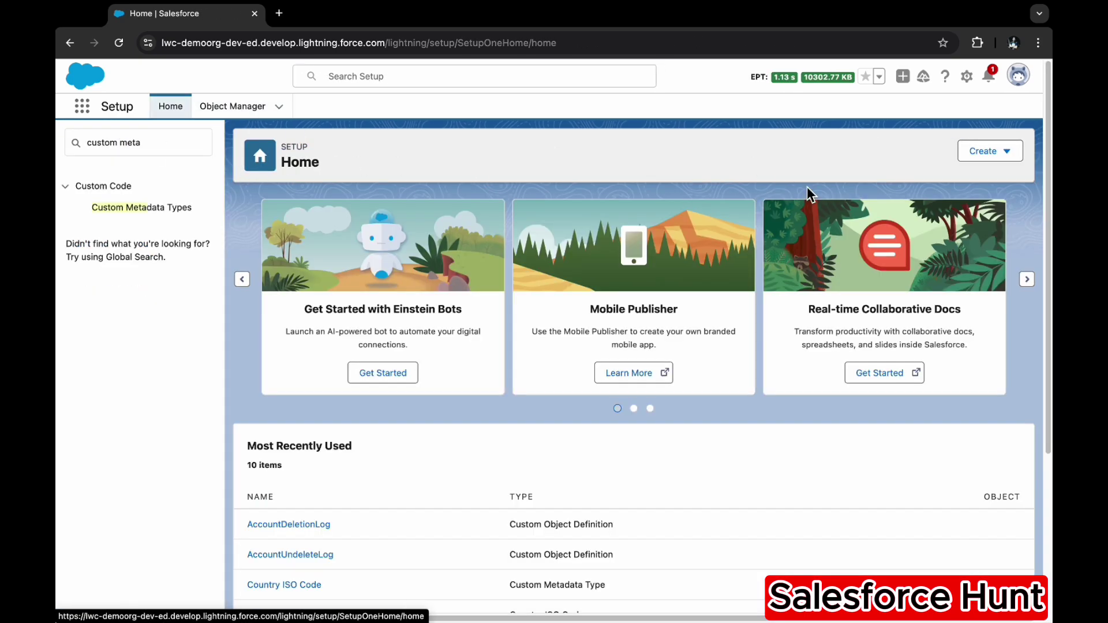
{"action": "left_click", "coordinate": [1001, 159]}
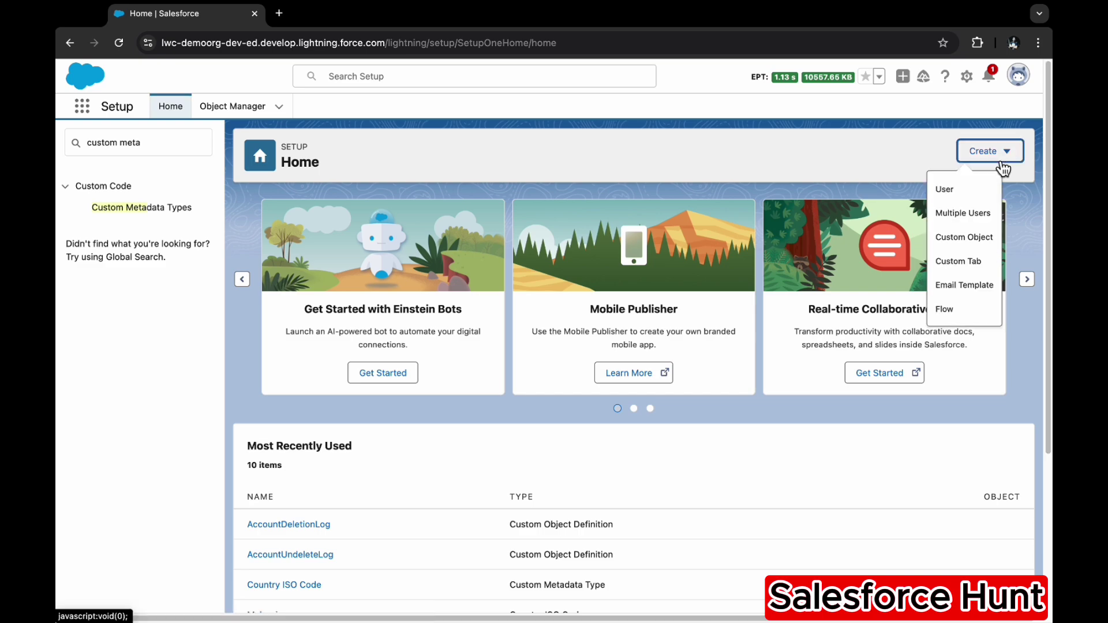
{"action": "left_click", "coordinate": [961, 315]}
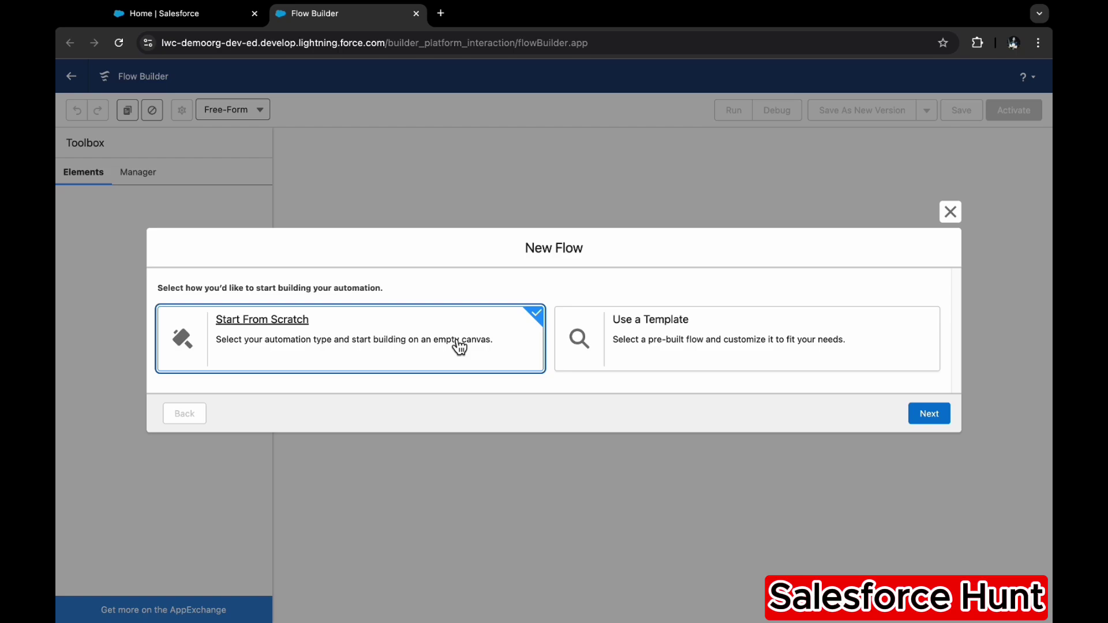
Step: Create a record-triggered flow from scratch on Account, requiring all entry conditions
{"action": "left_click", "coordinate": [924, 415]}
{"action": "left_click", "coordinate": [703, 190]}
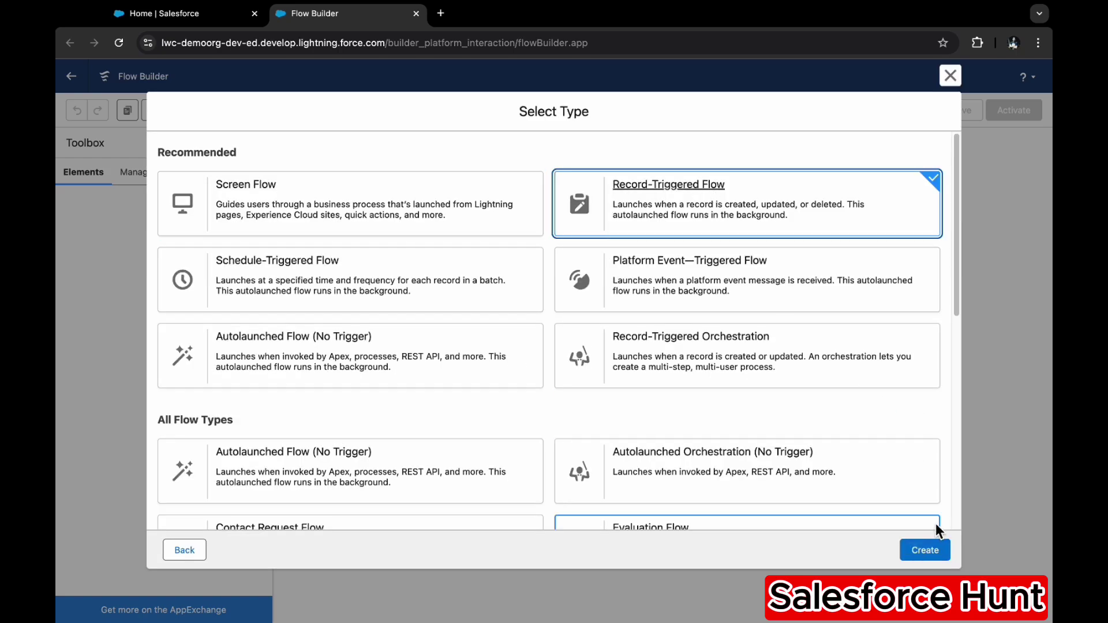
{"action": "left_click", "coordinate": [925, 551]}
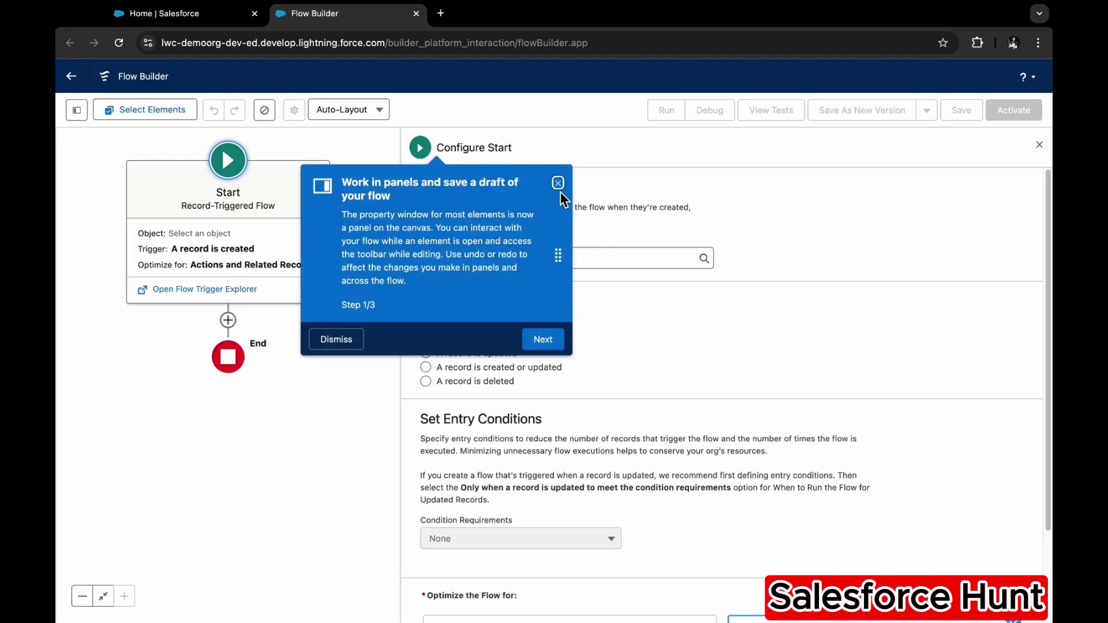
{"action": "left_click", "coordinate": [557, 183]}
{"action": "left_click", "coordinate": [545, 260]}
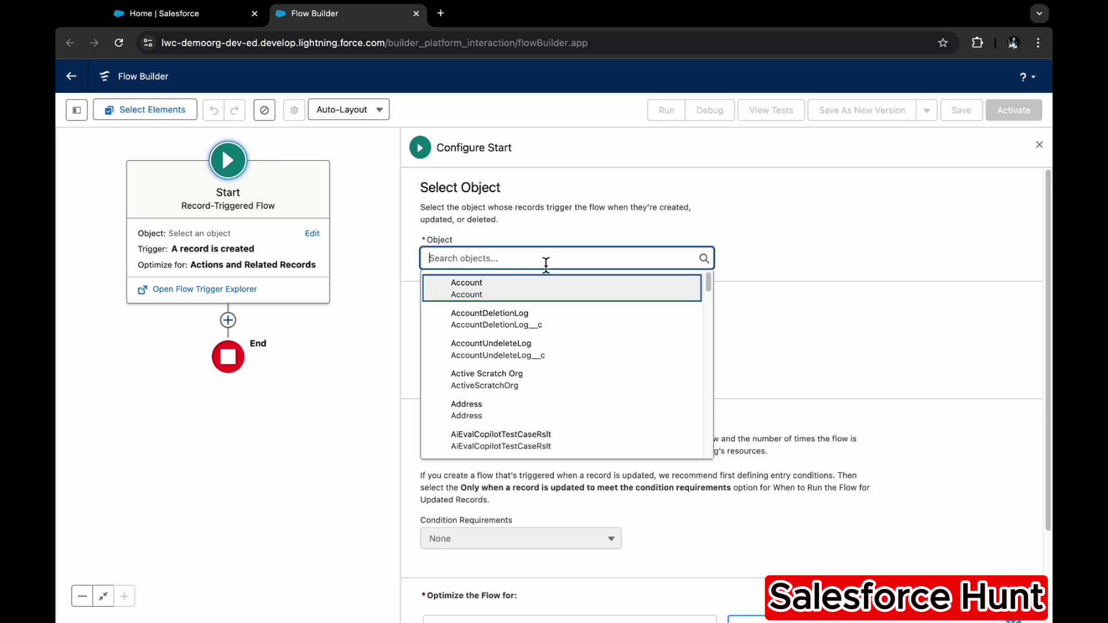
{"action": "left_click", "coordinate": [517, 296]}
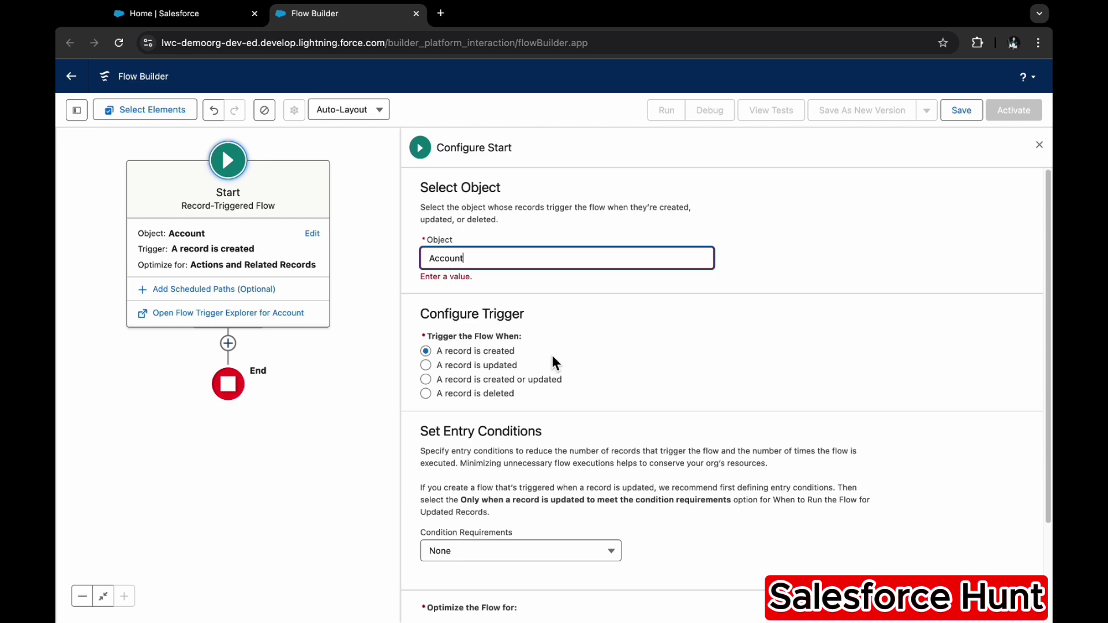
{"action": "scroll", "coordinate": [681, 396], "scroll_direction": "down", "scroll_amount": 1}
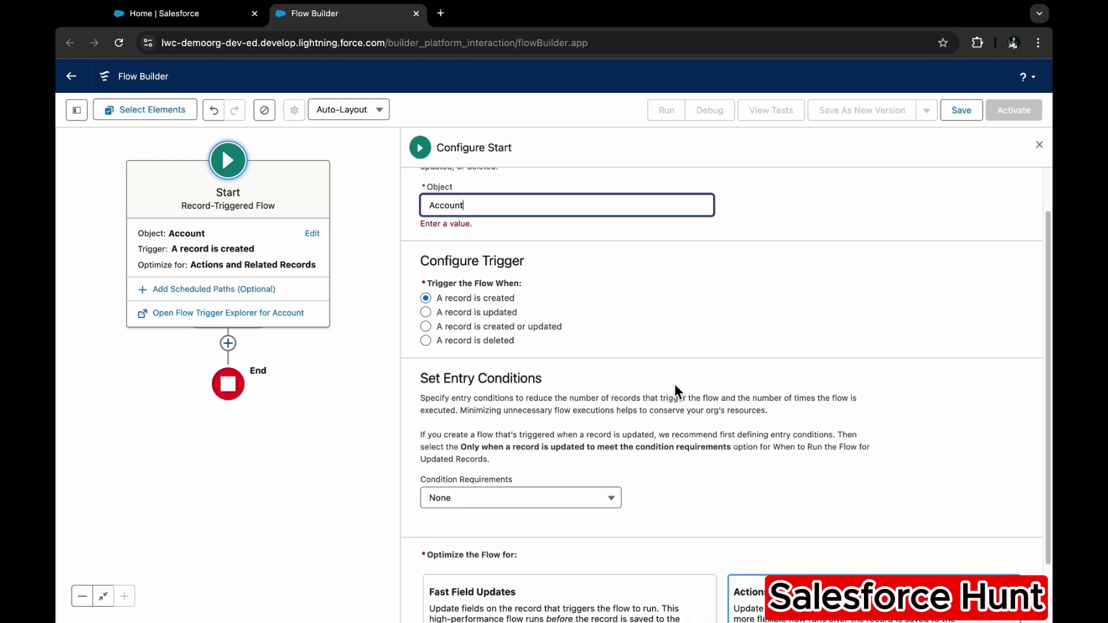
{"action": "scroll", "coordinate": [642, 361], "scroll_direction": "down", "scroll_amount": 1}
{"action": "left_click", "coordinate": [455, 436]}
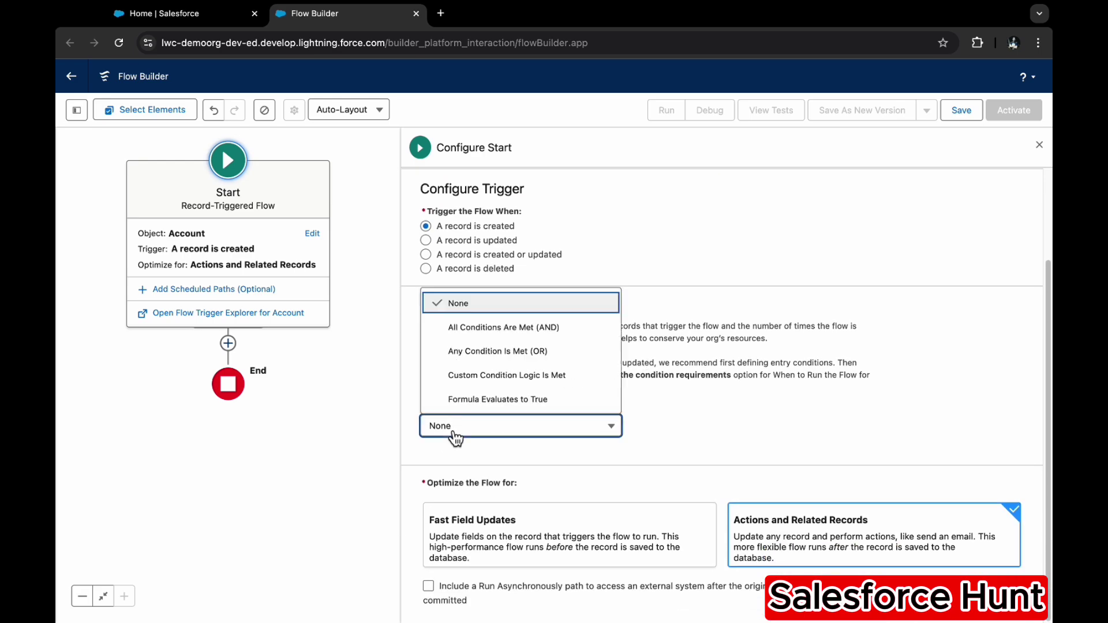
{"action": "left_click", "coordinate": [501, 327]}
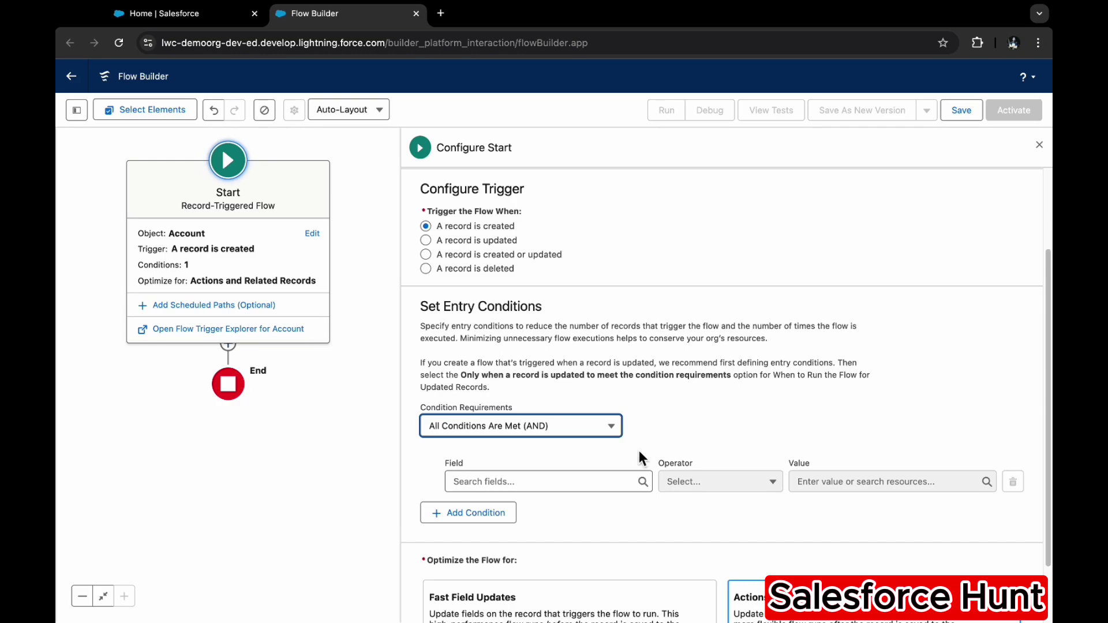
Step: Add entry condition BillingCountry Is Null False and optimize for Fast Field Updates
{"action": "left_click", "coordinate": [549, 485]}
{"action": "scroll", "coordinate": [567, 438], "scroll_direction": "down", "scroll_amount": 1}
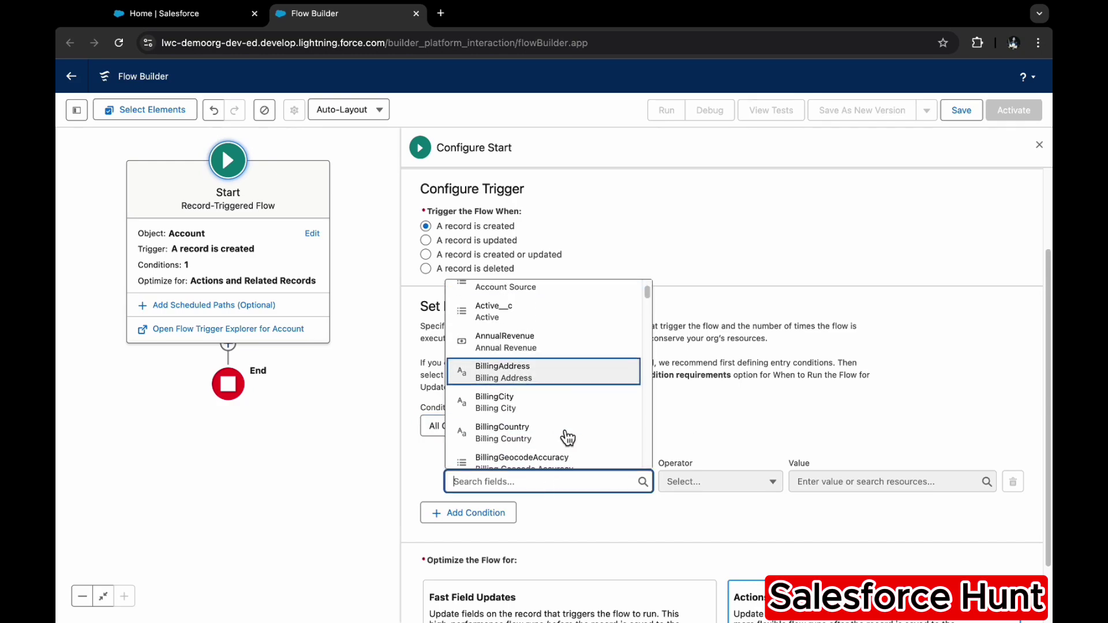
{"action": "left_click", "coordinate": [546, 432]}
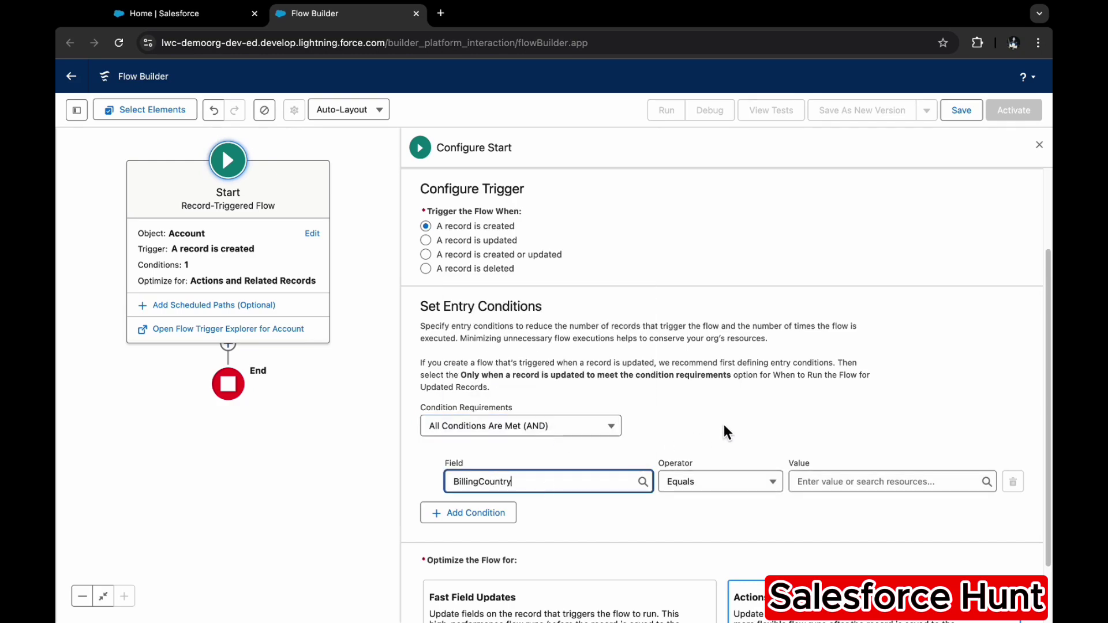
{"action": "left_click", "coordinate": [689, 484]}
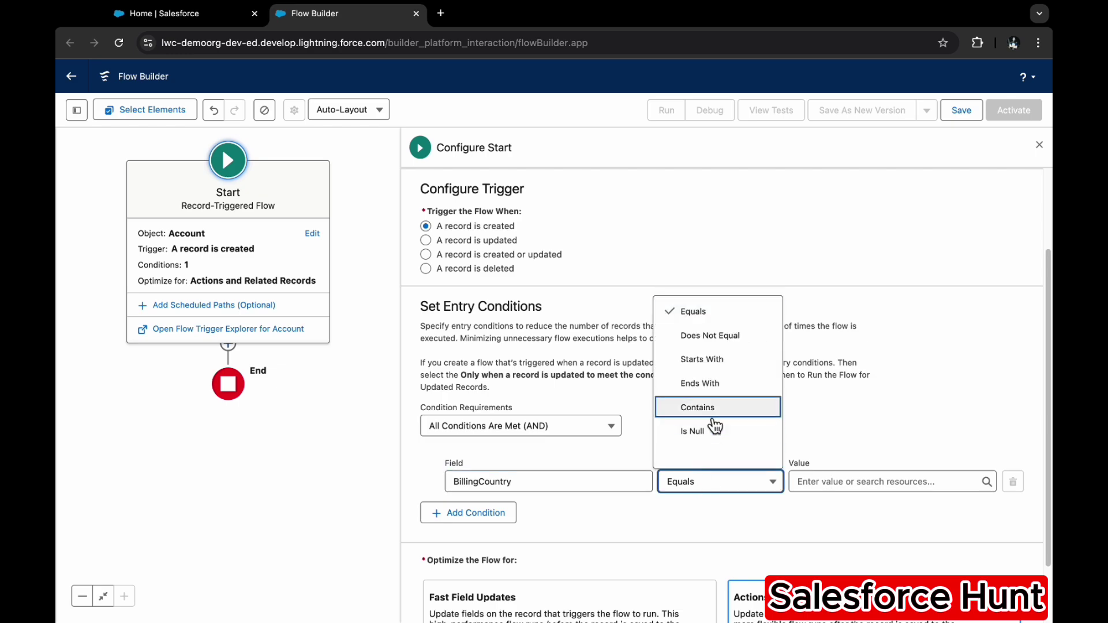
{"action": "left_click", "coordinate": [715, 431]}
{"action": "left_click", "coordinate": [846, 481]}
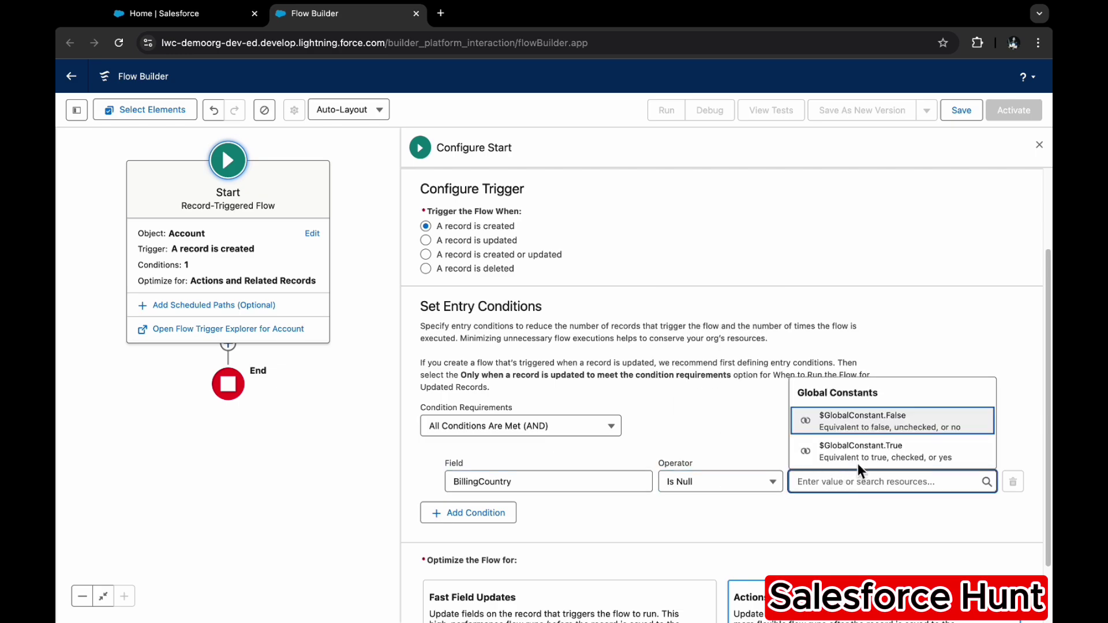
{"action": "left_click", "coordinate": [874, 423]}
{"action": "left_click", "coordinate": [931, 370]}
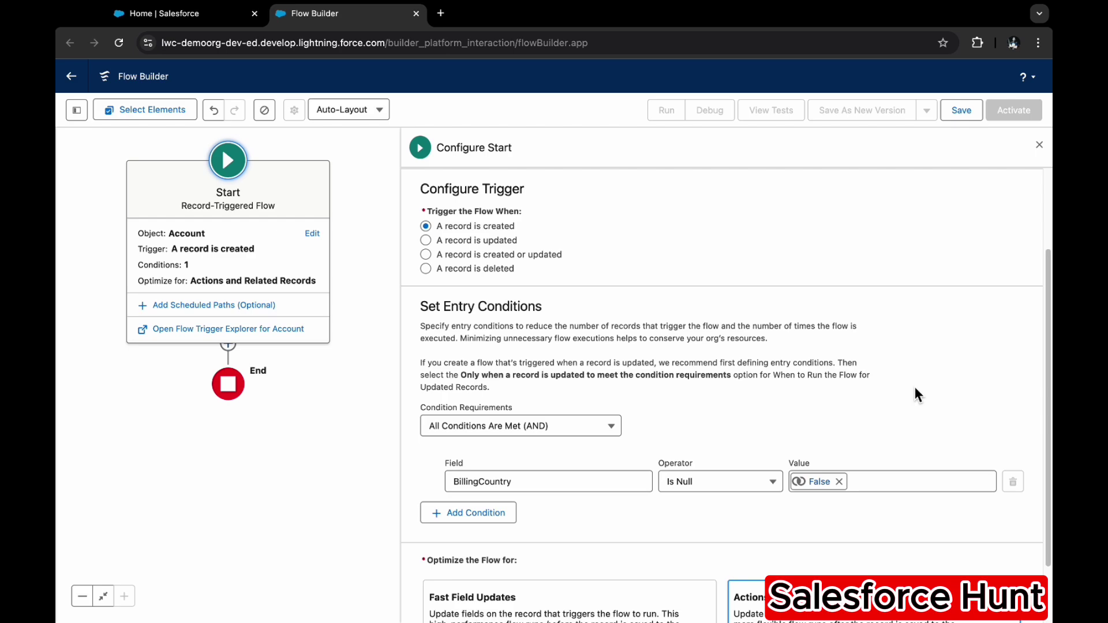
{"action": "scroll", "coordinate": [730, 430], "scroll_direction": "down", "scroll_amount": 2}
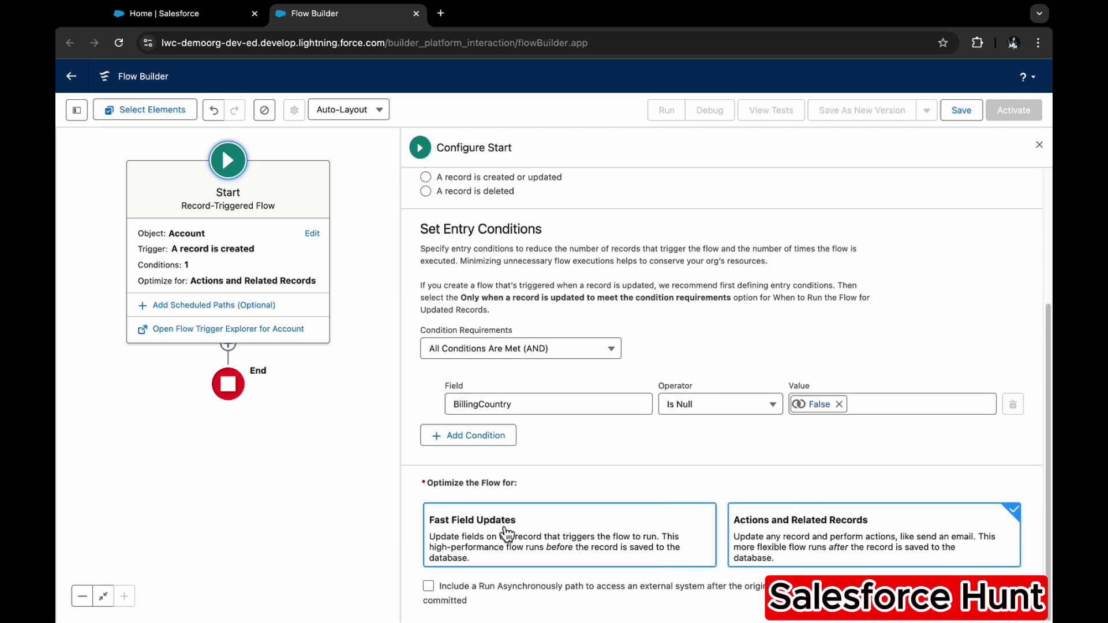
{"action": "left_click", "coordinate": [506, 531]}
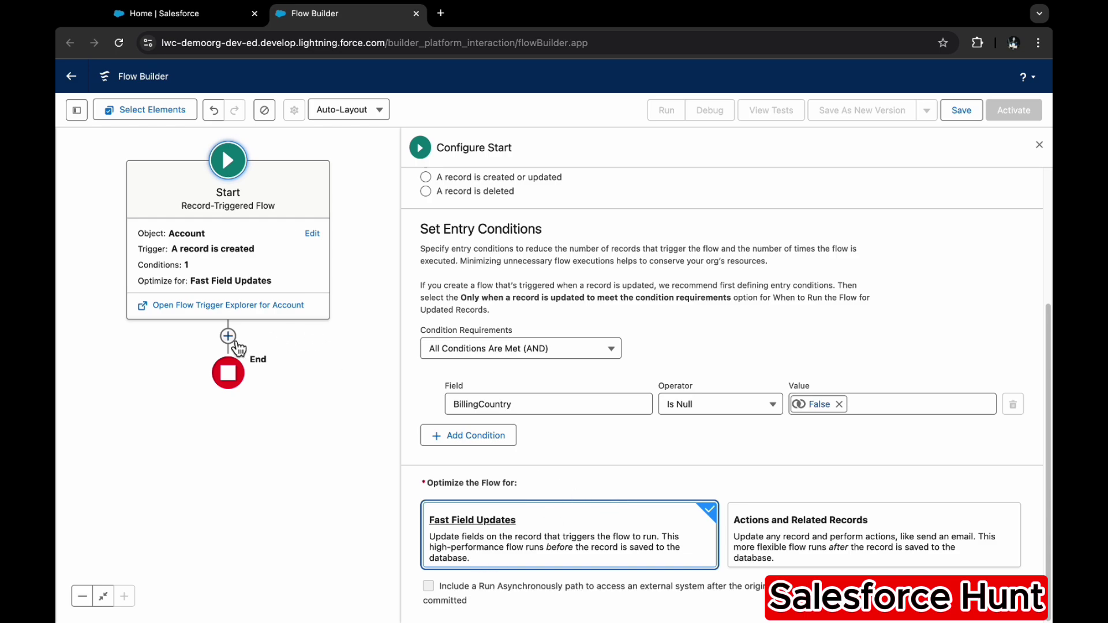
Step: Add a Get Records element labelled 'Get Record From Custom MetaData' after the flow's start
{"action": "left_click", "coordinate": [228, 337]}
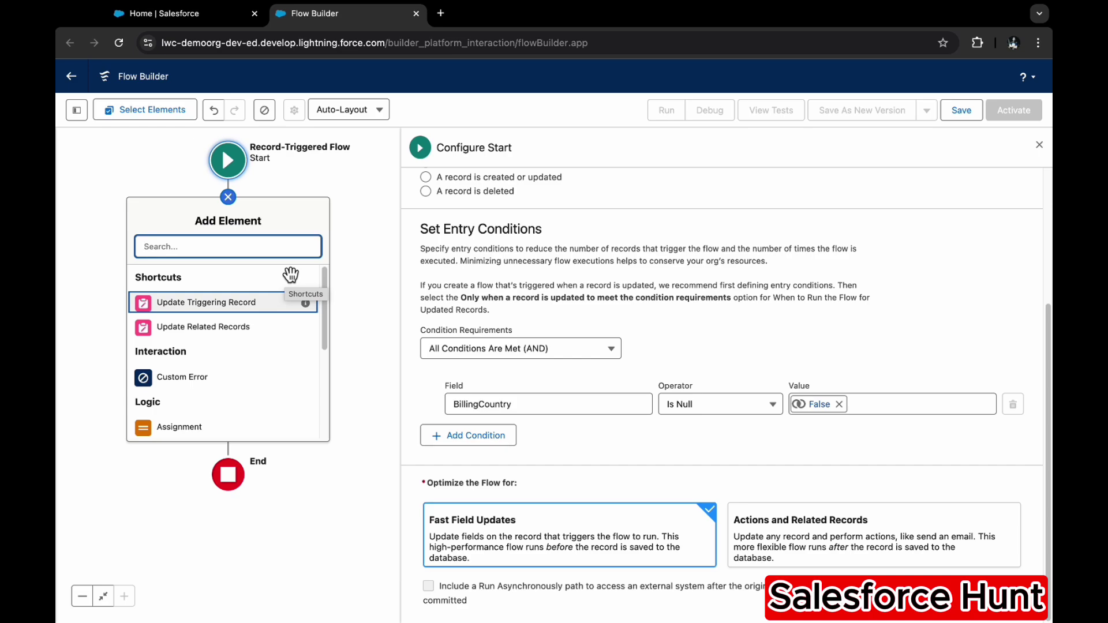
{"action": "type", "text": "get"}
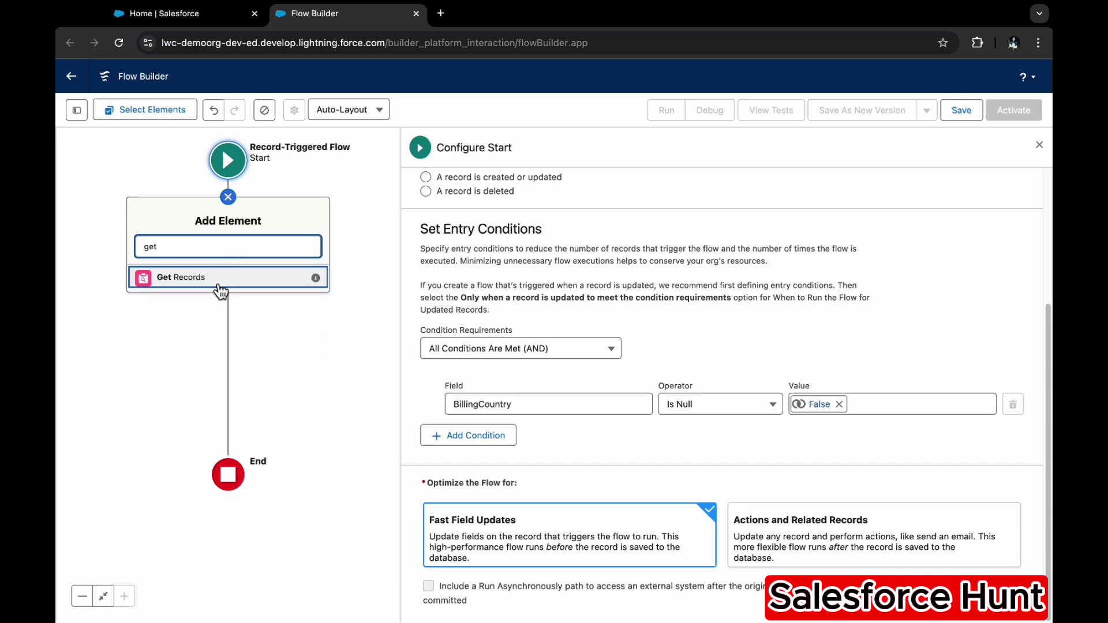
{"action": "left_click", "coordinate": [219, 283]}
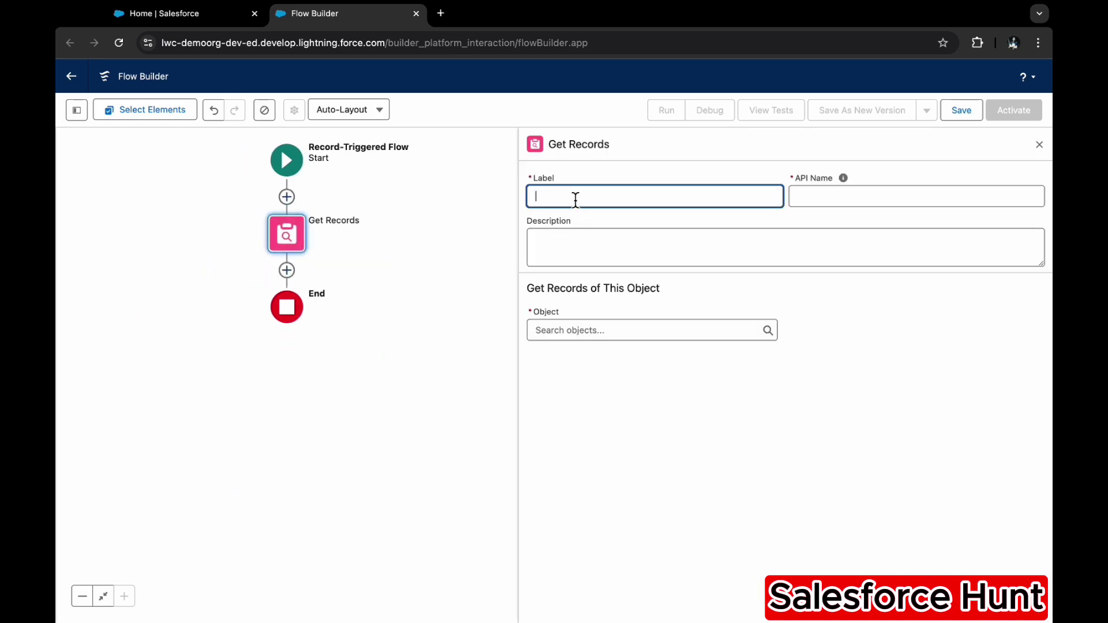
{"action": "type", "text": "Get Record From Custom MetaData"}
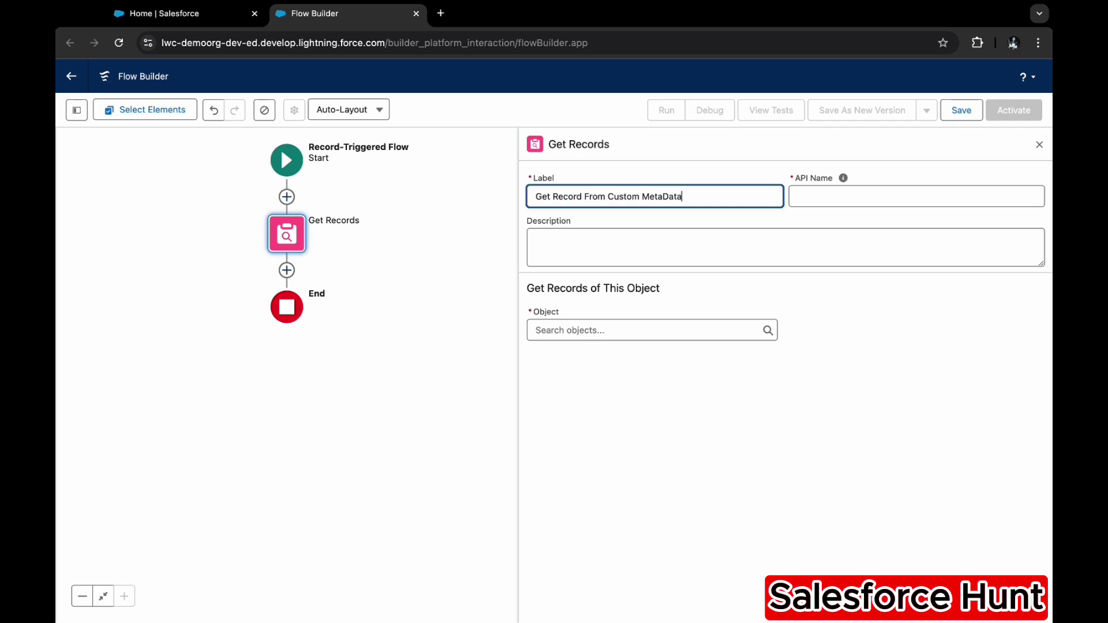
{"action": "key", "text": "Tab"}
Step: Query Country ISO Code records, filtering on the CountryStandard__c field
{"action": "left_click", "coordinate": [567, 331]}
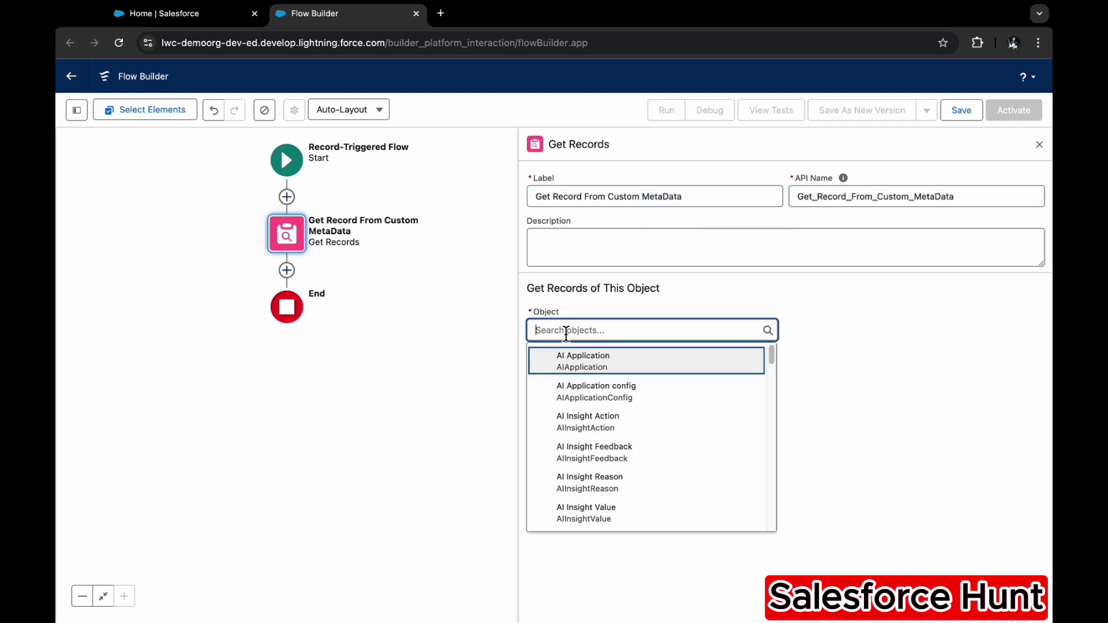
{"action": "type", "text": "cou"}
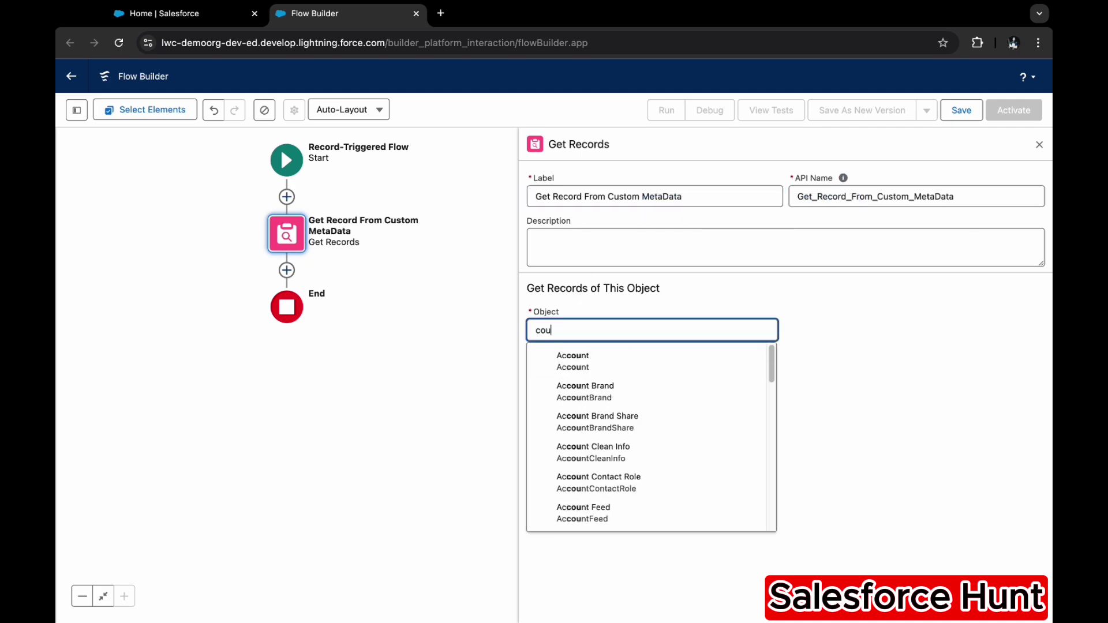
{"action": "type", "text": "ntry"}
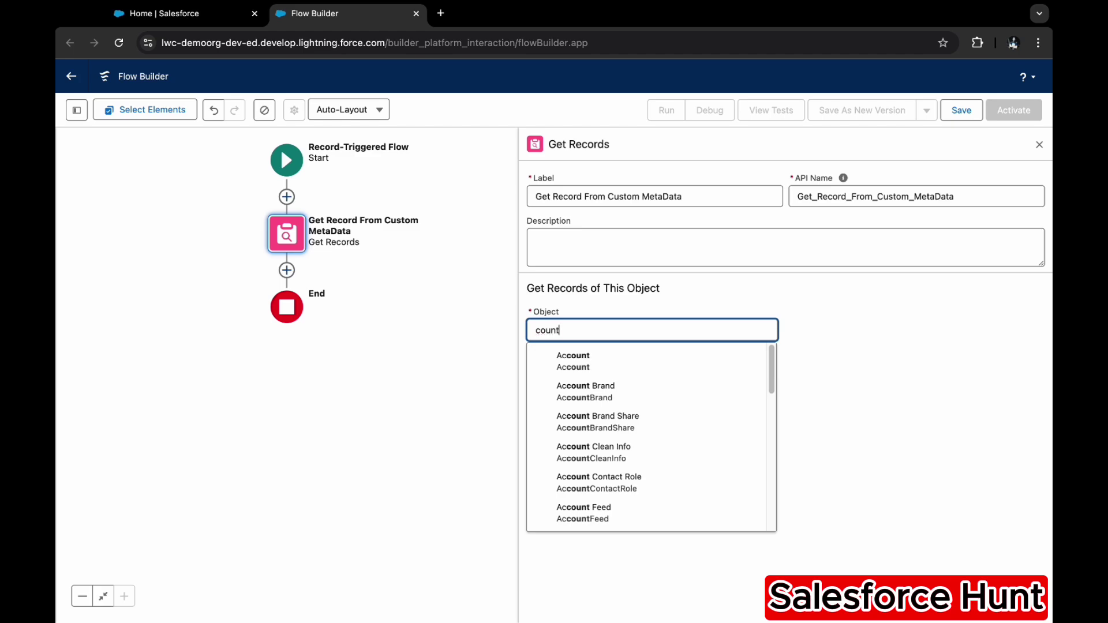
{"action": "left_click", "coordinate": [648, 375]}
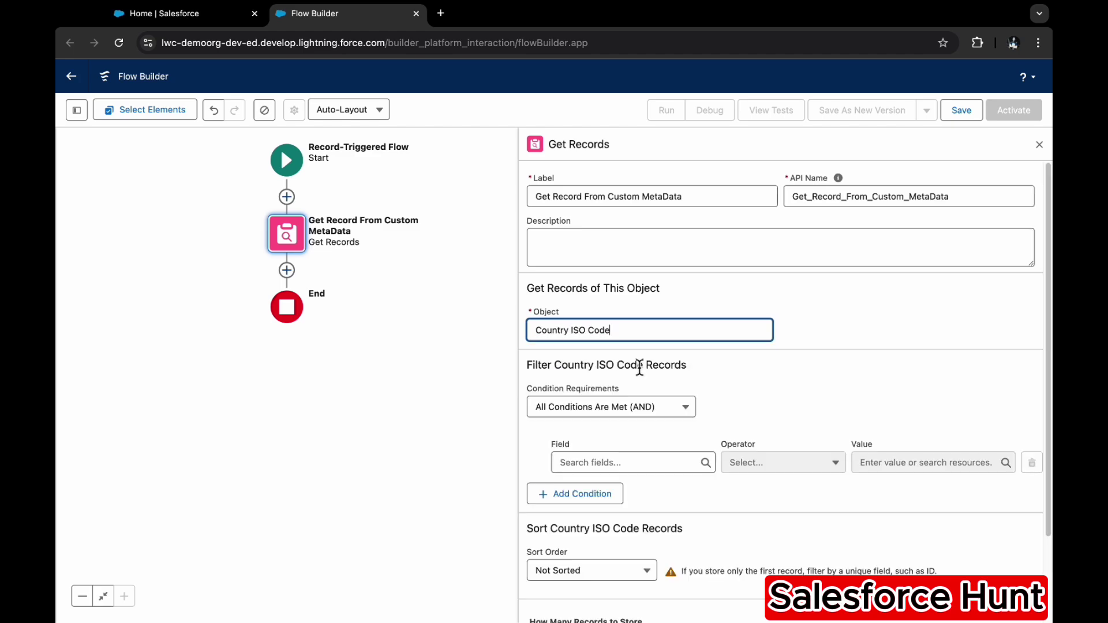
{"action": "scroll", "coordinate": [757, 436], "scroll_direction": "down", "scroll_amount": 1}
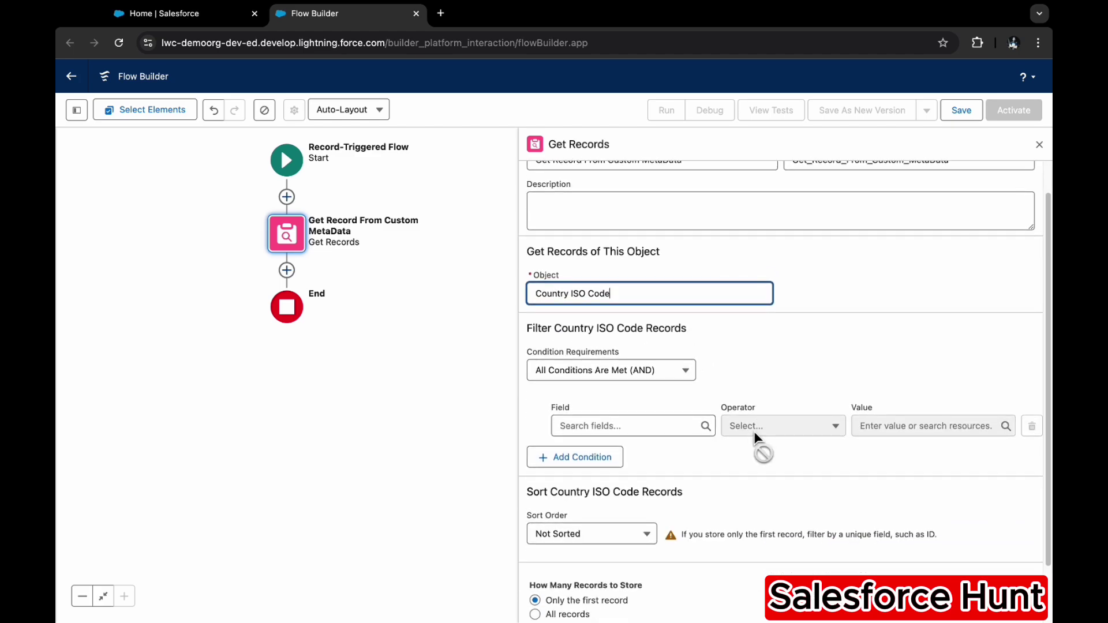
{"action": "left_click", "coordinate": [619, 428]}
{"action": "left_click", "coordinate": [634, 244]}
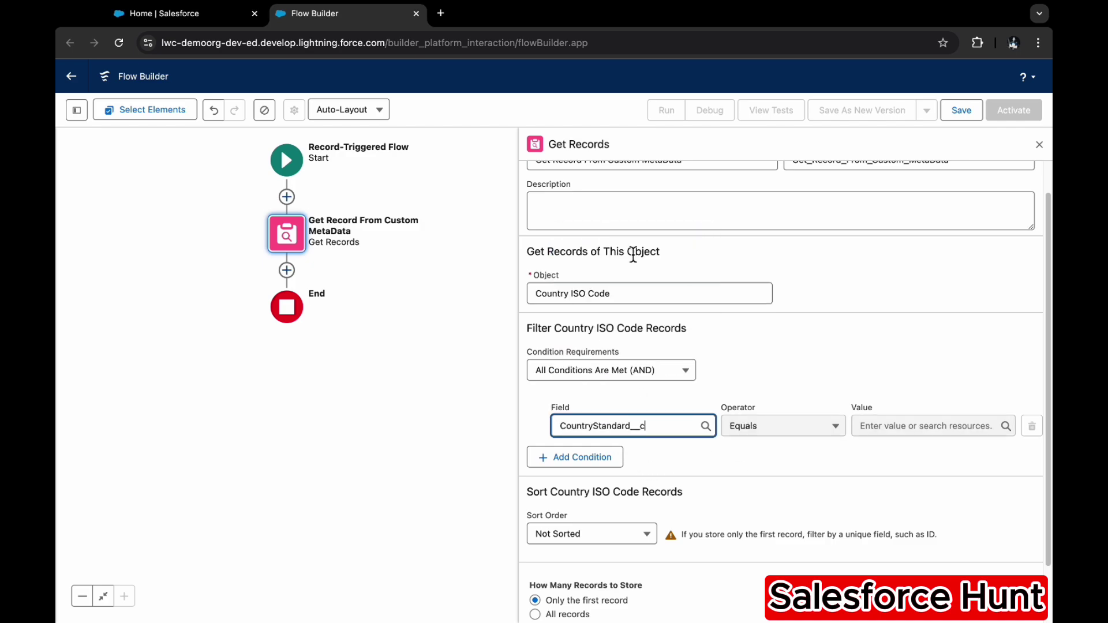
Step: Set the CountryStandard__c Equals filter value to $Record > BillingCountry
{"action": "left_click", "coordinate": [908, 429]}
{"action": "scroll", "coordinate": [921, 373], "scroll_direction": "down", "scroll_amount": 3}
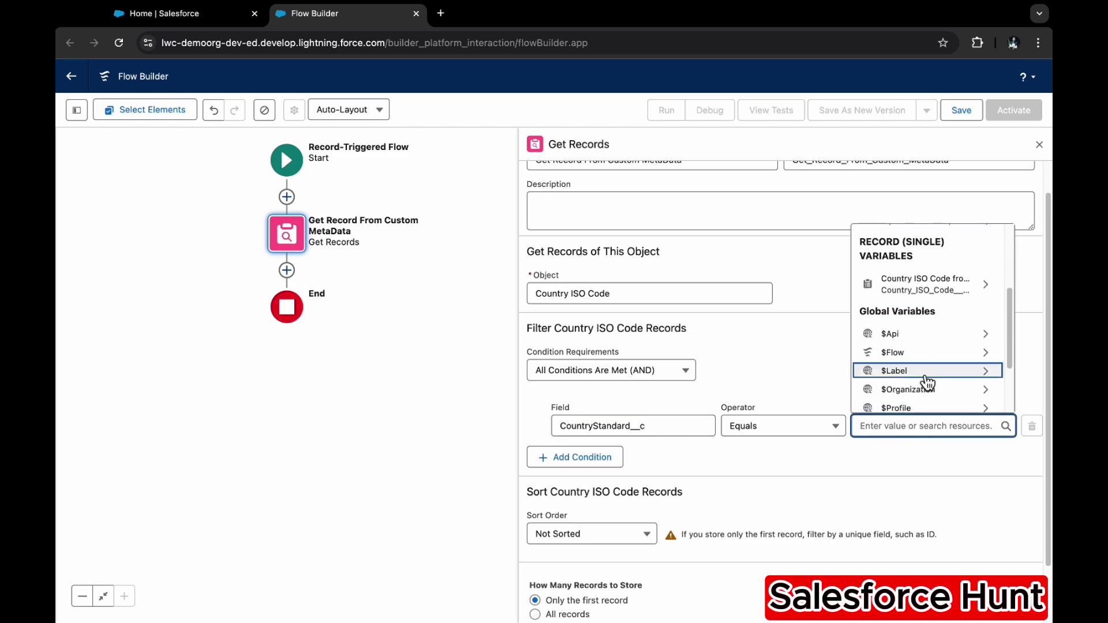
{"action": "scroll", "coordinate": [926, 376], "scroll_direction": "down", "scroll_amount": 1}
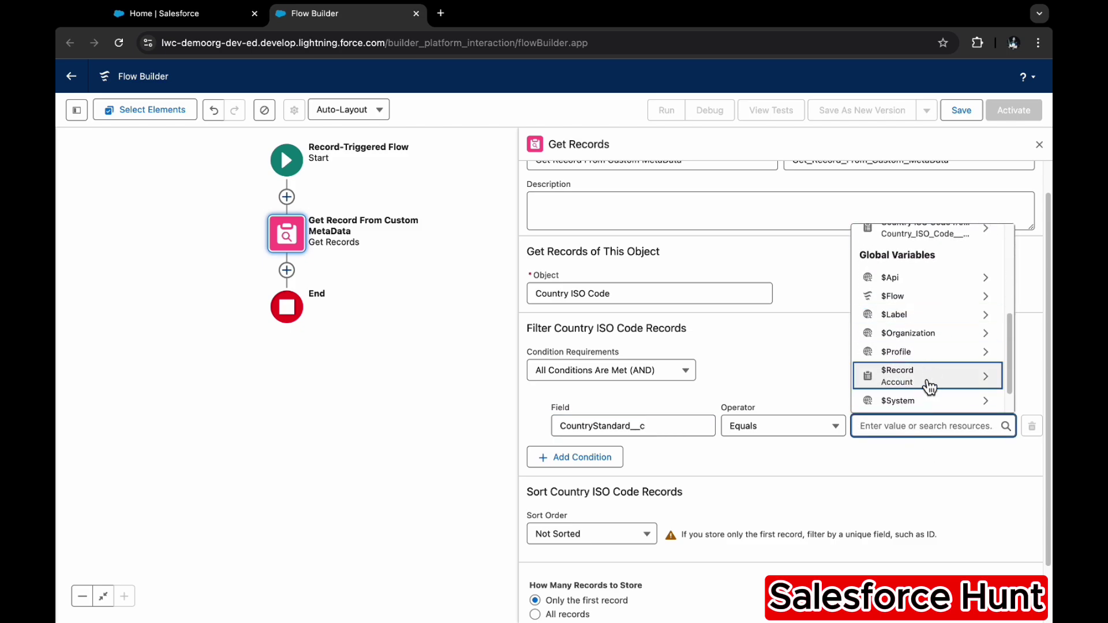
{"action": "left_click", "coordinate": [923, 377]}
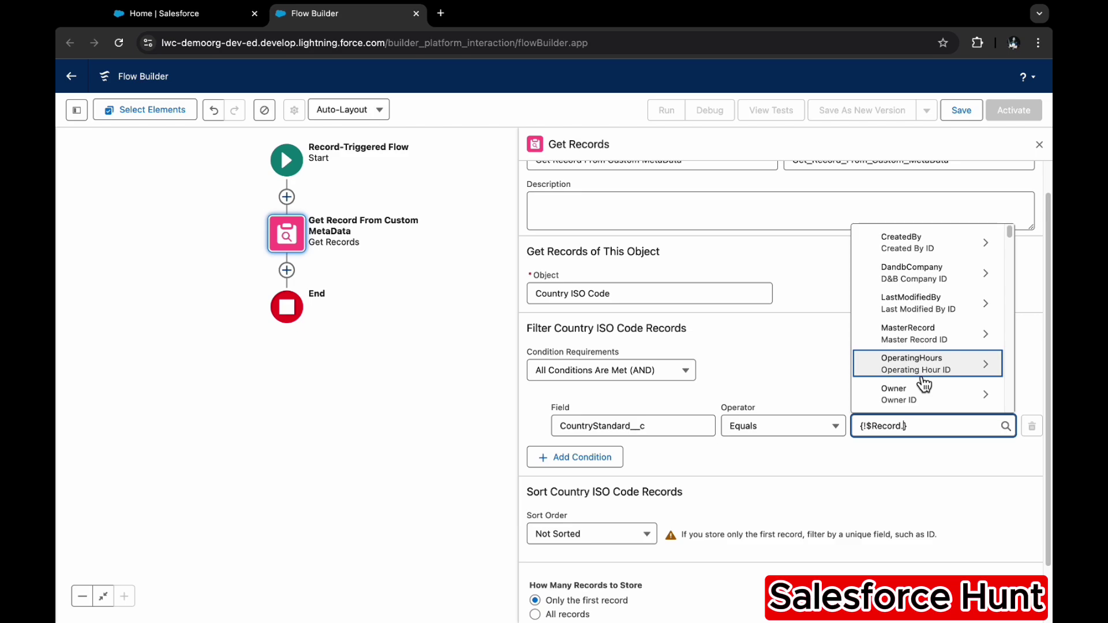
{"action": "scroll", "coordinate": [923, 384], "scroll_direction": "down", "scroll_amount": 5}
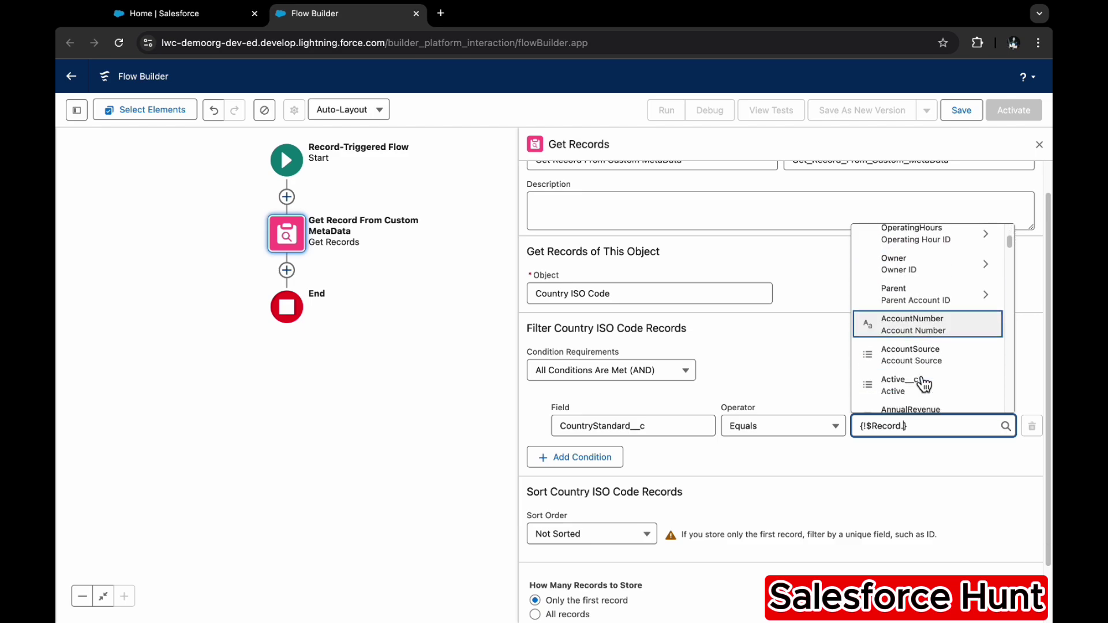
{"action": "left_click", "coordinate": [922, 307]}
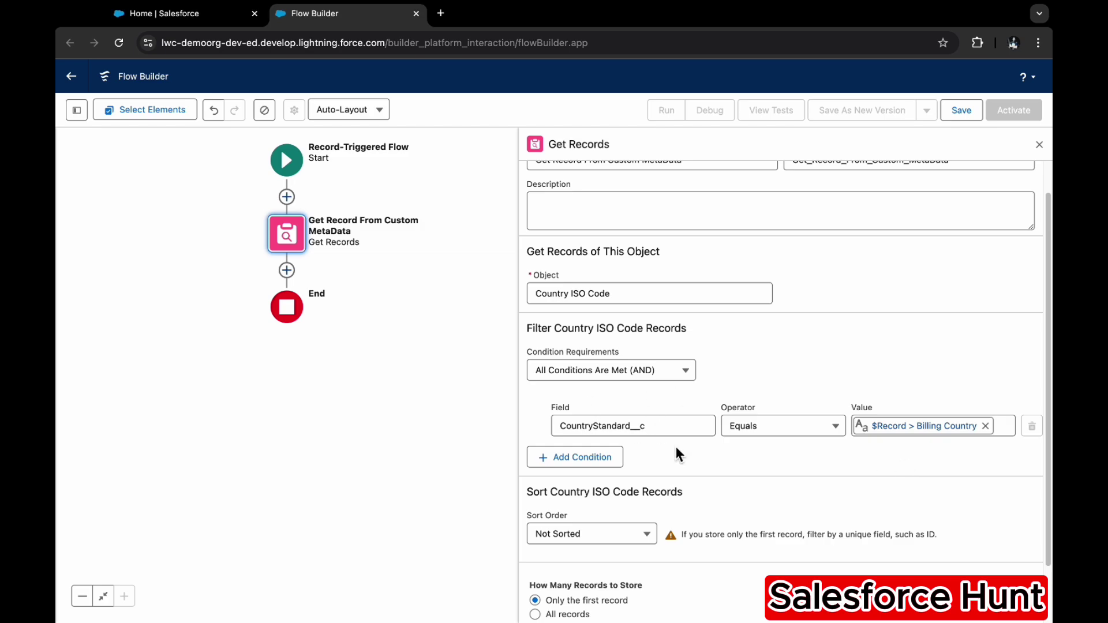
{"action": "scroll", "coordinate": [770, 482], "scroll_direction": "down", "scroll_amount": 2}
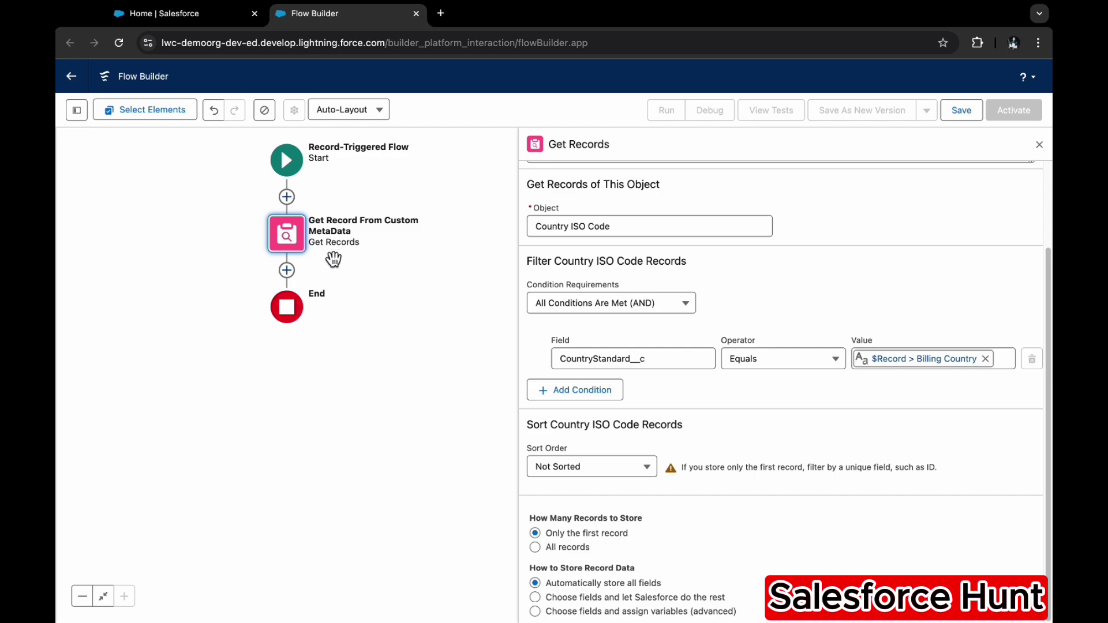
{"action": "left_click", "coordinate": [295, 276]}
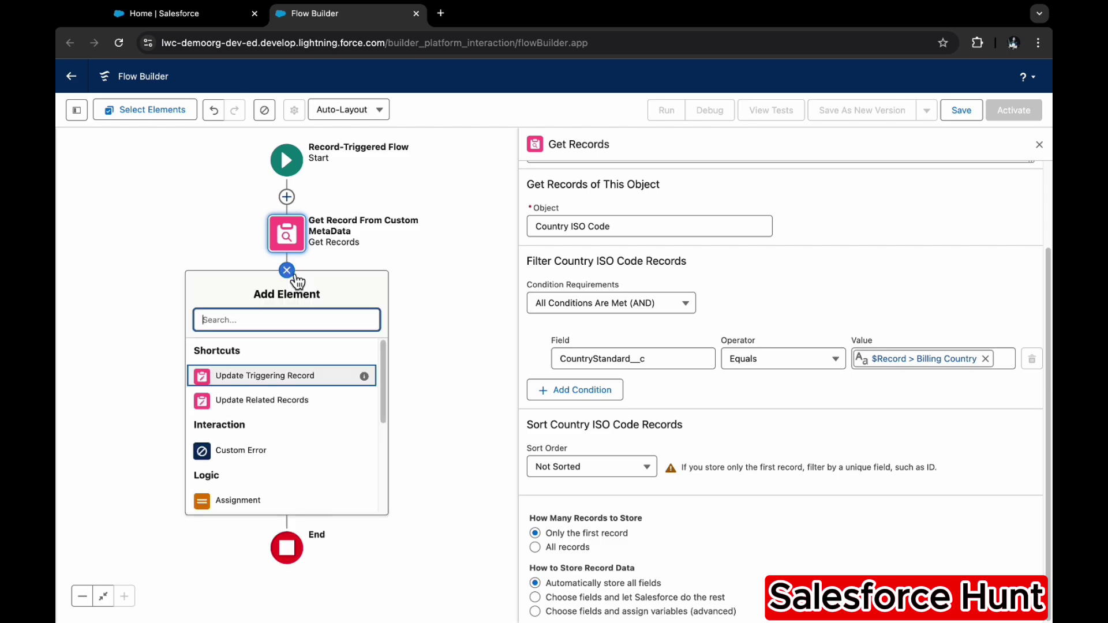
Step: Add a Decision labelled 'Check Null' after Get Records, with a first outcome named 'Yes'
{"action": "scroll", "coordinate": [258, 459], "scroll_direction": "down", "scroll_amount": 2}
{"action": "scroll", "coordinate": [259, 461], "scroll_direction": "down", "scroll_amount": 1}
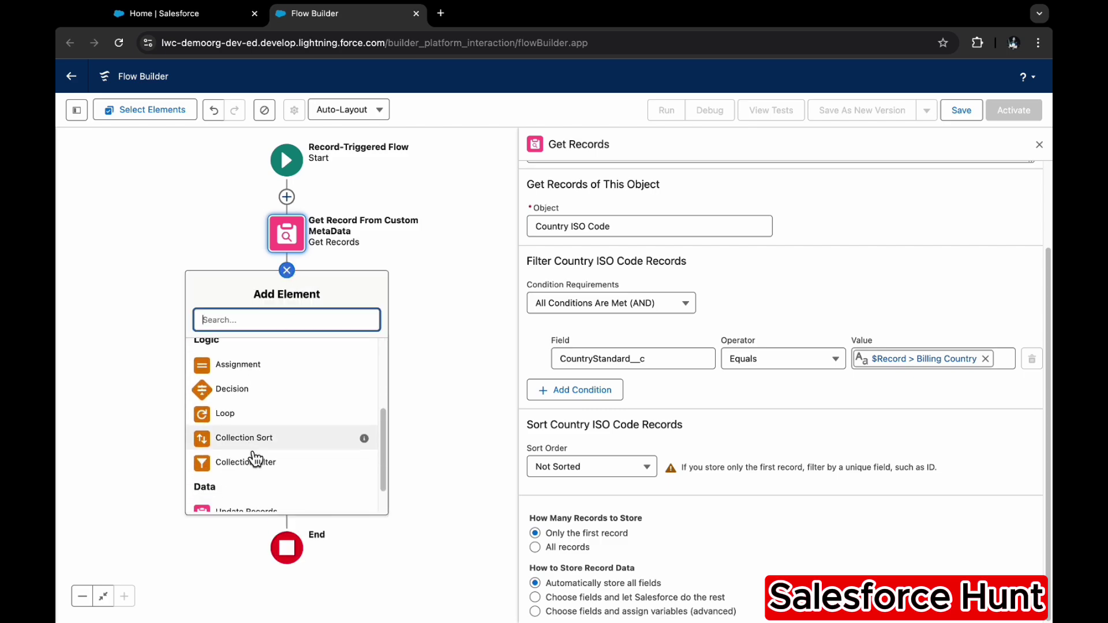
{"action": "left_click", "coordinate": [232, 389]}
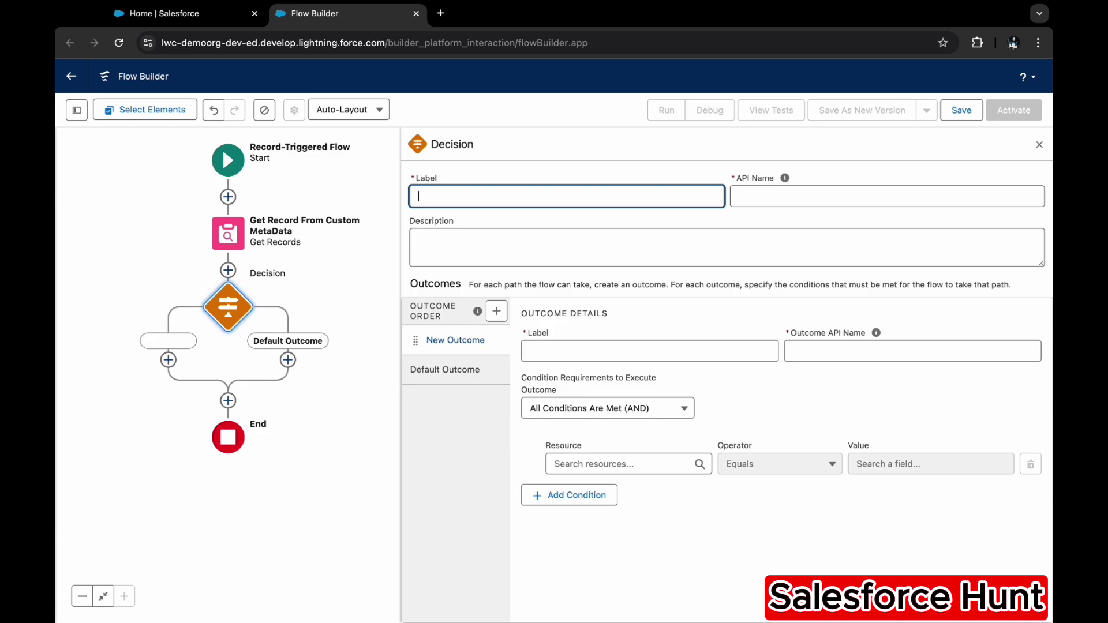
{"action": "type", "text": "Check Null"}
{"action": "key", "text": "Tab"}
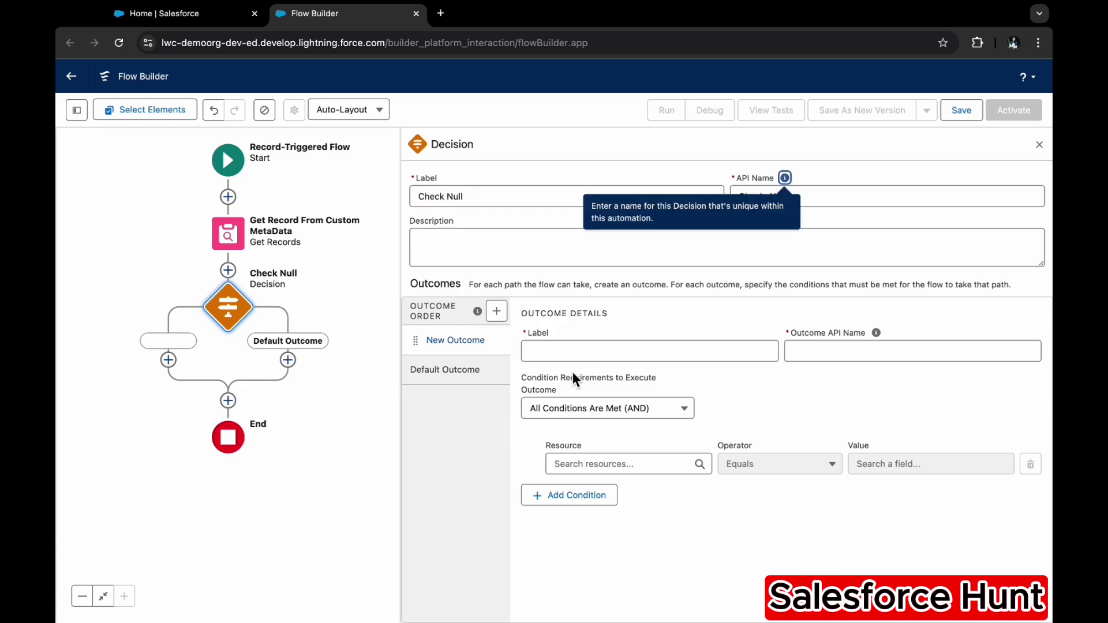
{"action": "left_click", "coordinate": [586, 353]}
{"action": "type", "text": "Yes"}
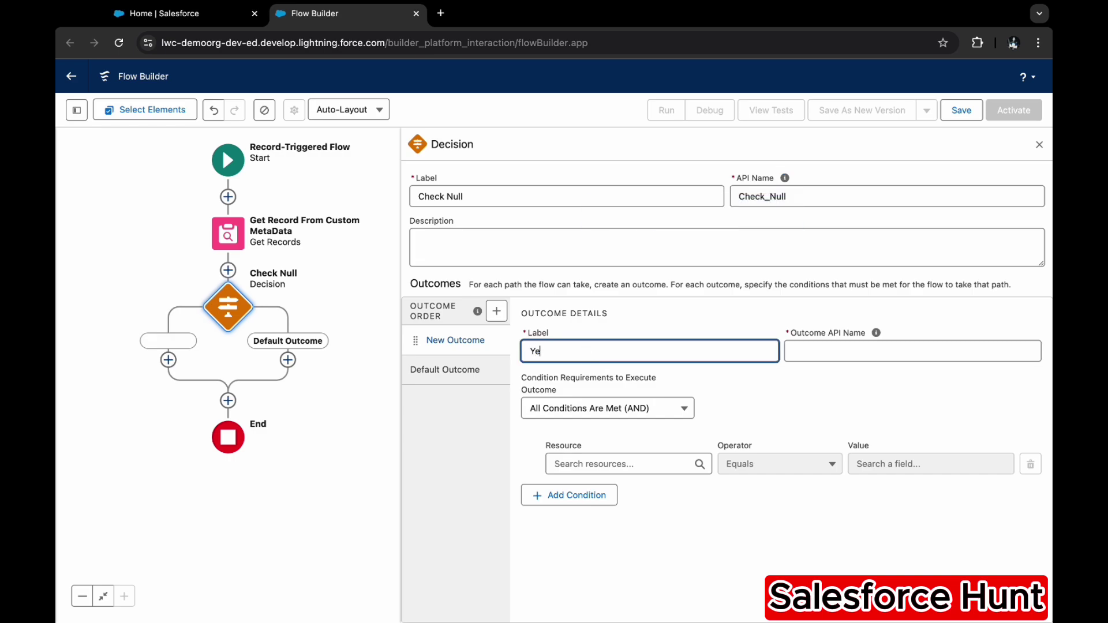
{"action": "key", "text": "Tab"}
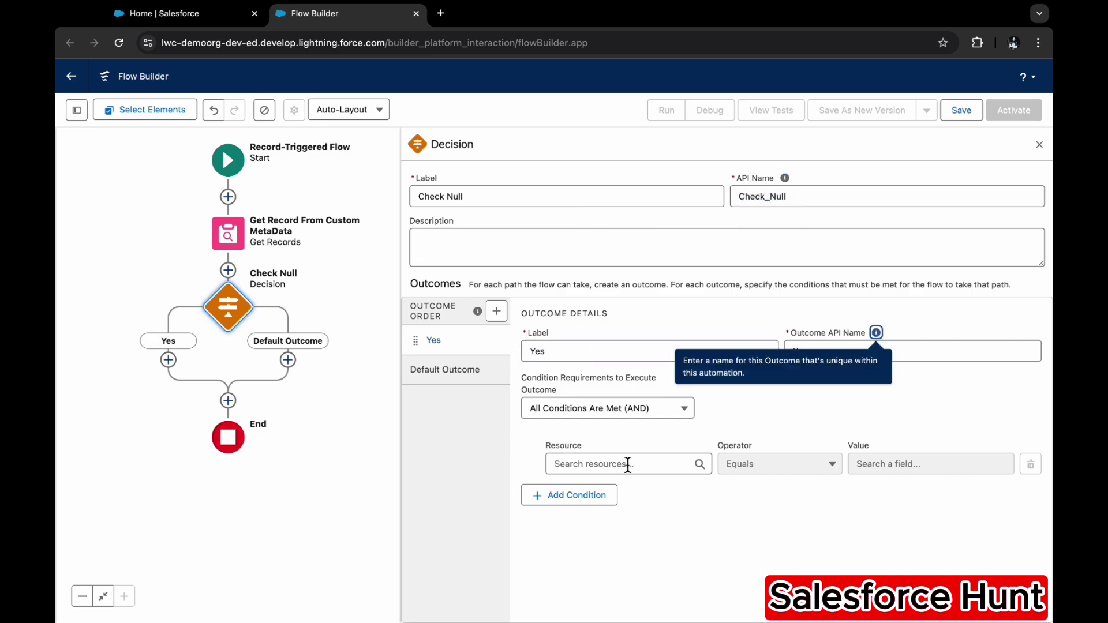
Step: Make the Yes outcome require the retrieved Country ISO Code record Is Null False
{"action": "left_click", "coordinate": [628, 464]}
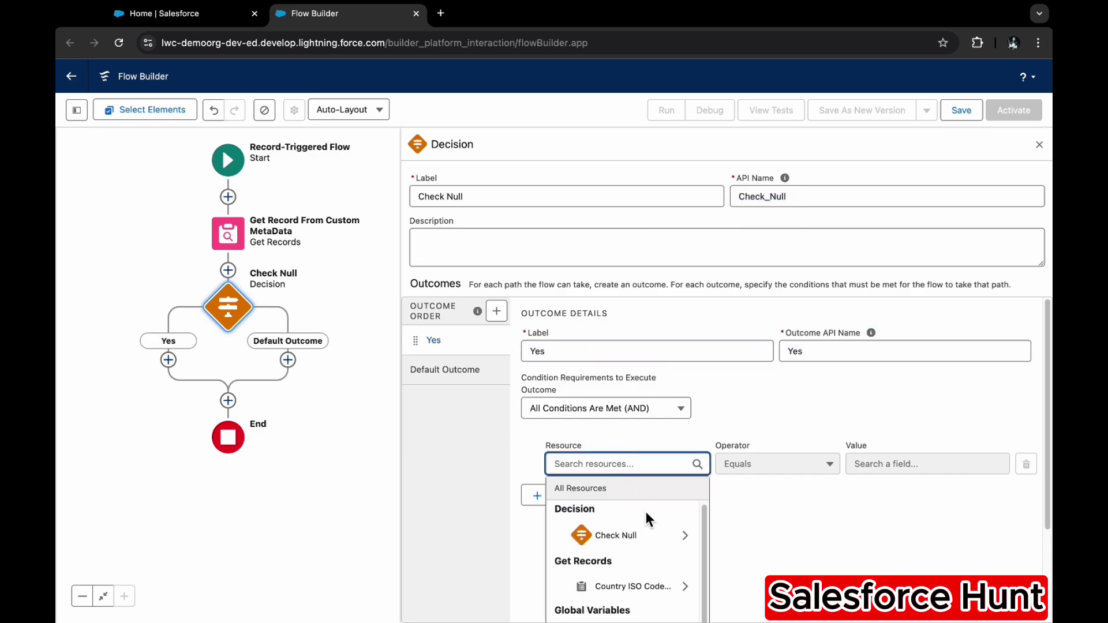
{"action": "scroll", "coordinate": [645, 513], "scroll_direction": "down", "scroll_amount": 1}
{"action": "left_click", "coordinate": [646, 543]}
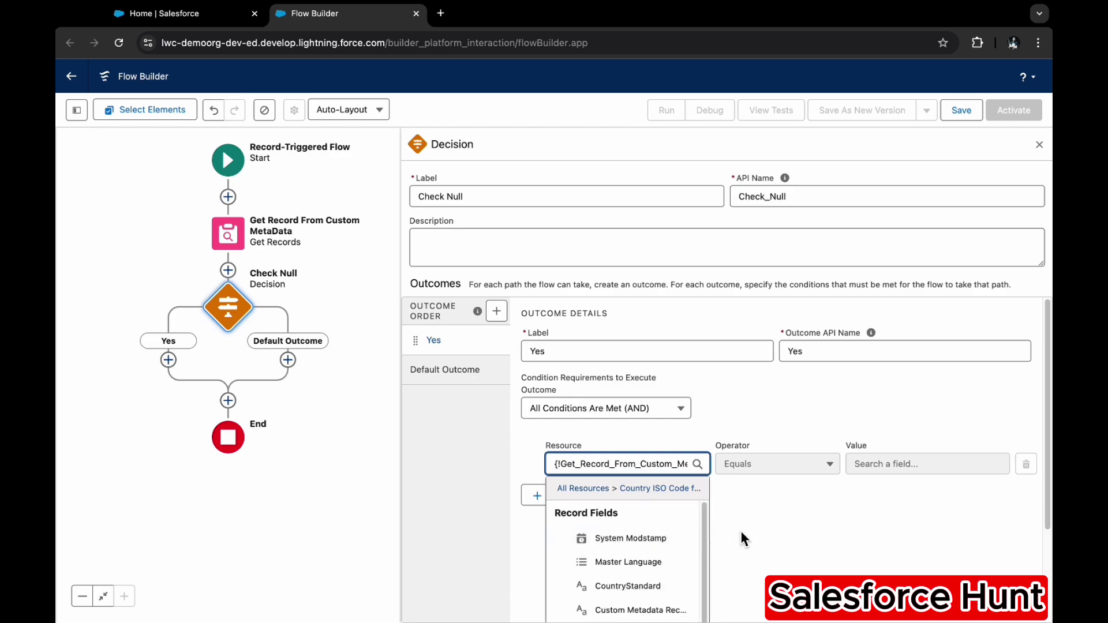
{"action": "left_click", "coordinate": [763, 505]}
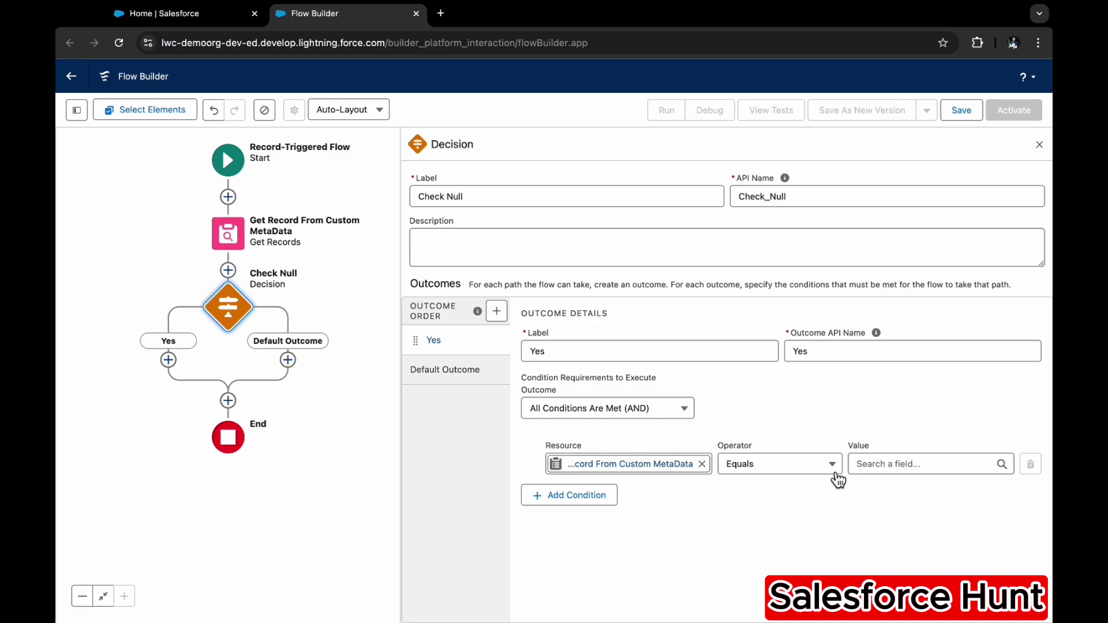
{"action": "left_click", "coordinate": [786, 469]}
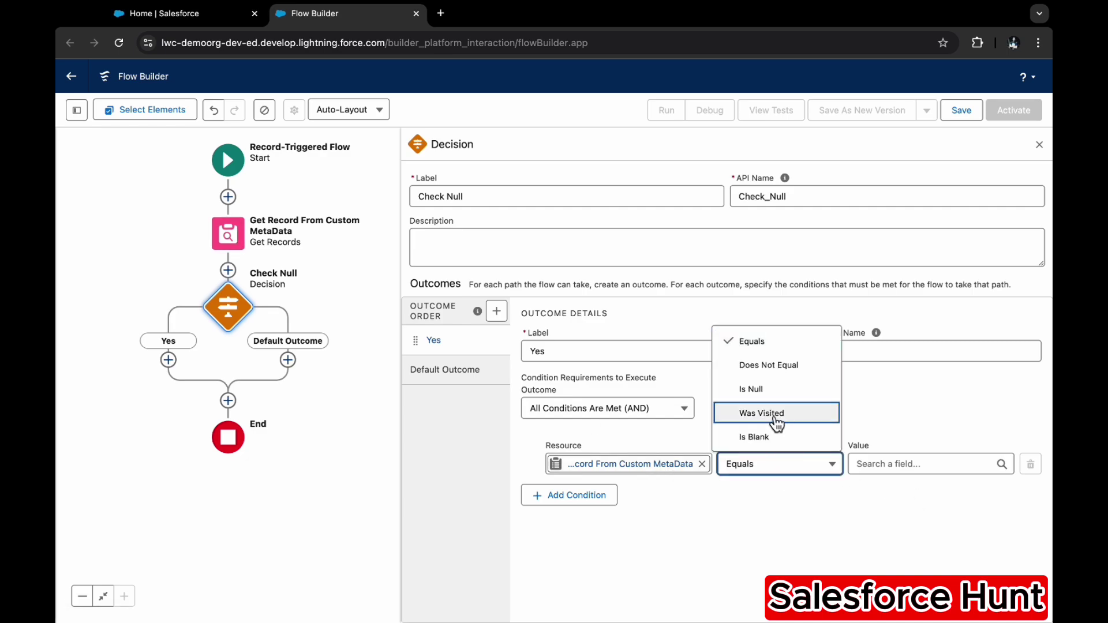
{"action": "left_click", "coordinate": [761, 389]}
{"action": "left_click", "coordinate": [918, 466]}
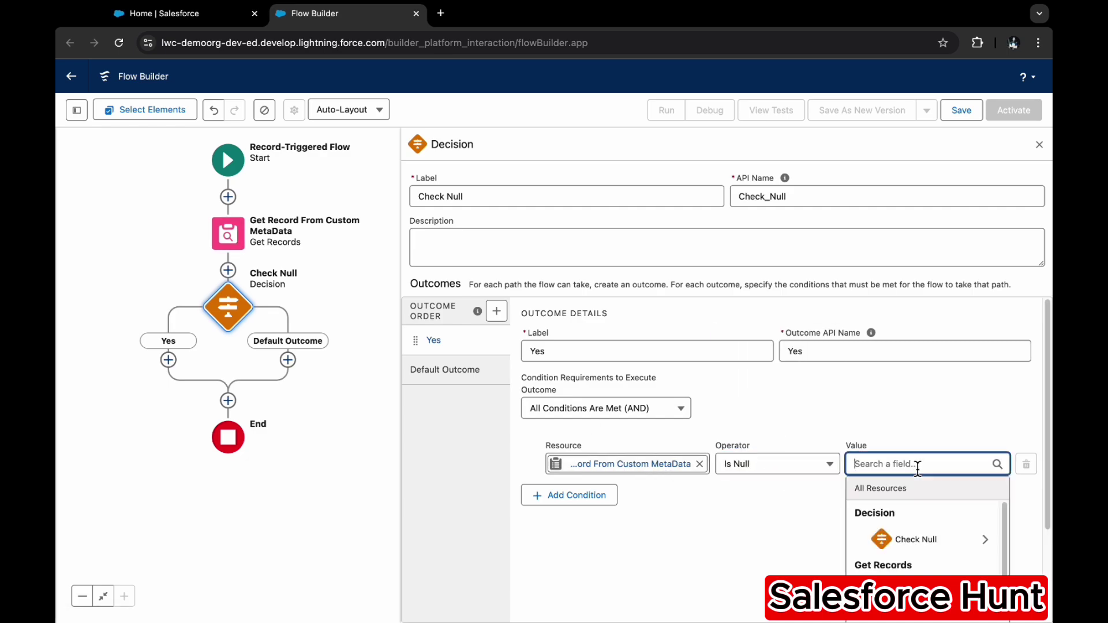
{"action": "scroll", "coordinate": [931, 525], "scroll_direction": "down", "scroll_amount": 5}
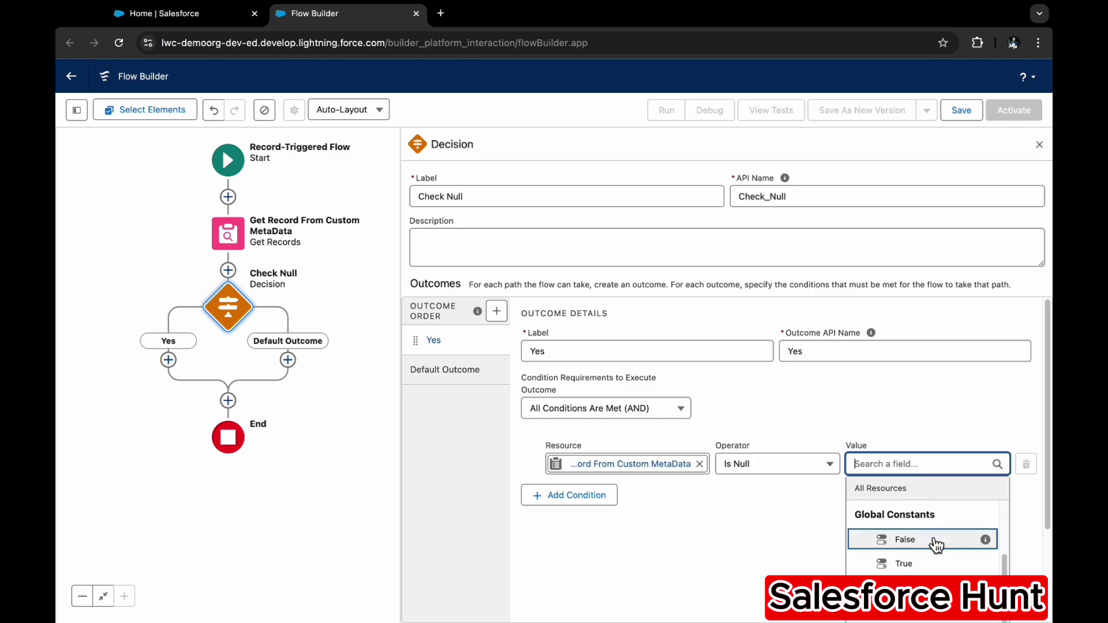
{"action": "left_click", "coordinate": [936, 541]}
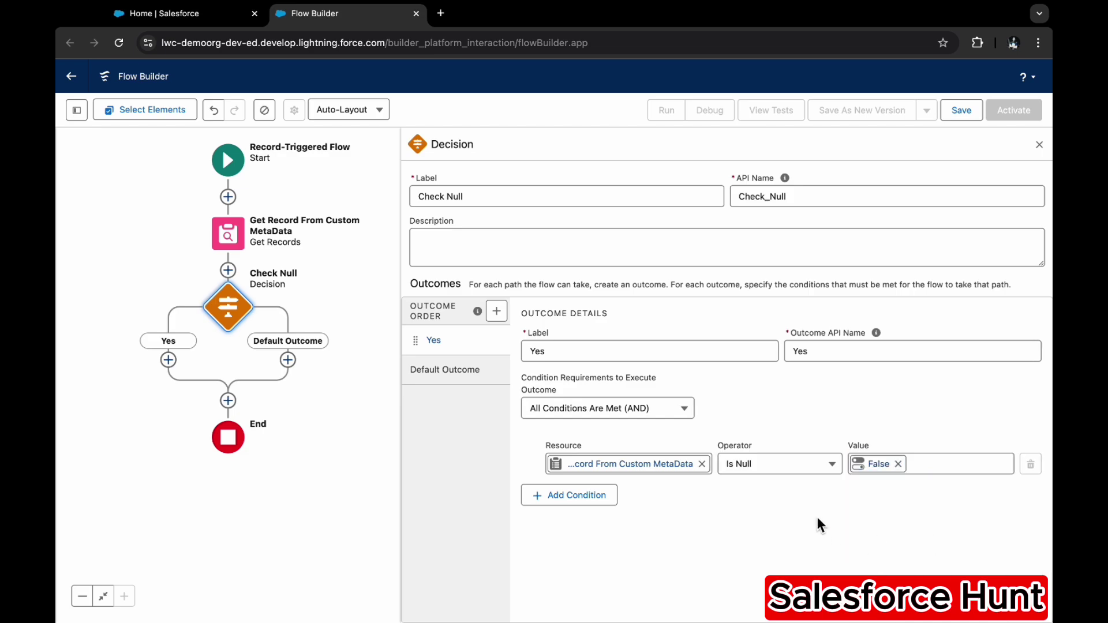
{"action": "left_click", "coordinate": [167, 360]}
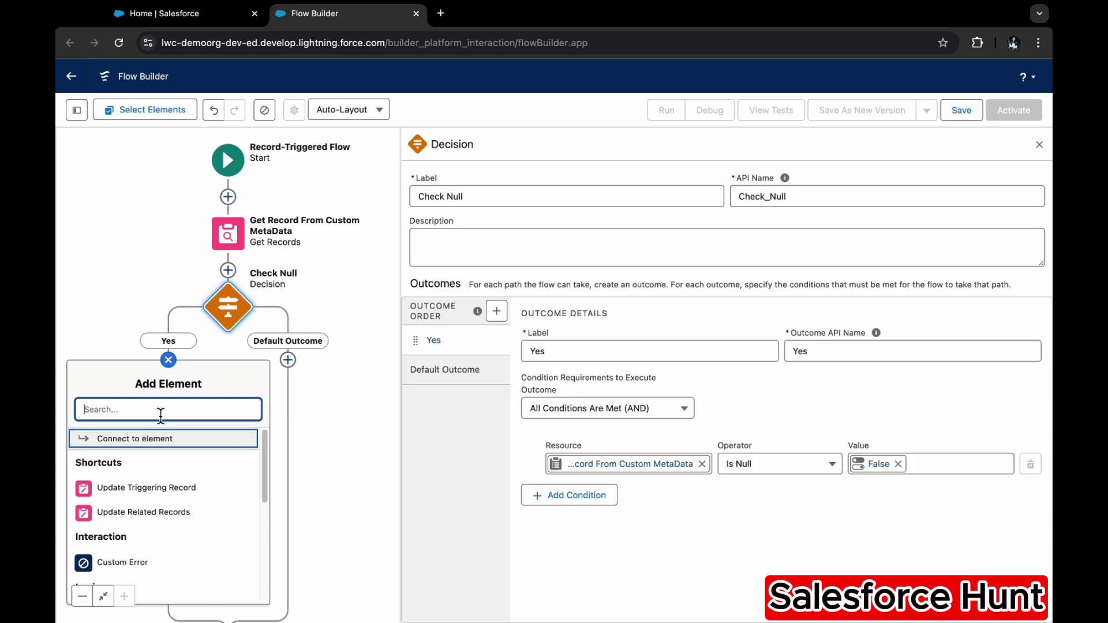
Step: Add an Update Triggering Record step labelled 'Update Record In Account ISO Code' on the Yes branch
{"action": "left_click", "coordinate": [151, 488]}
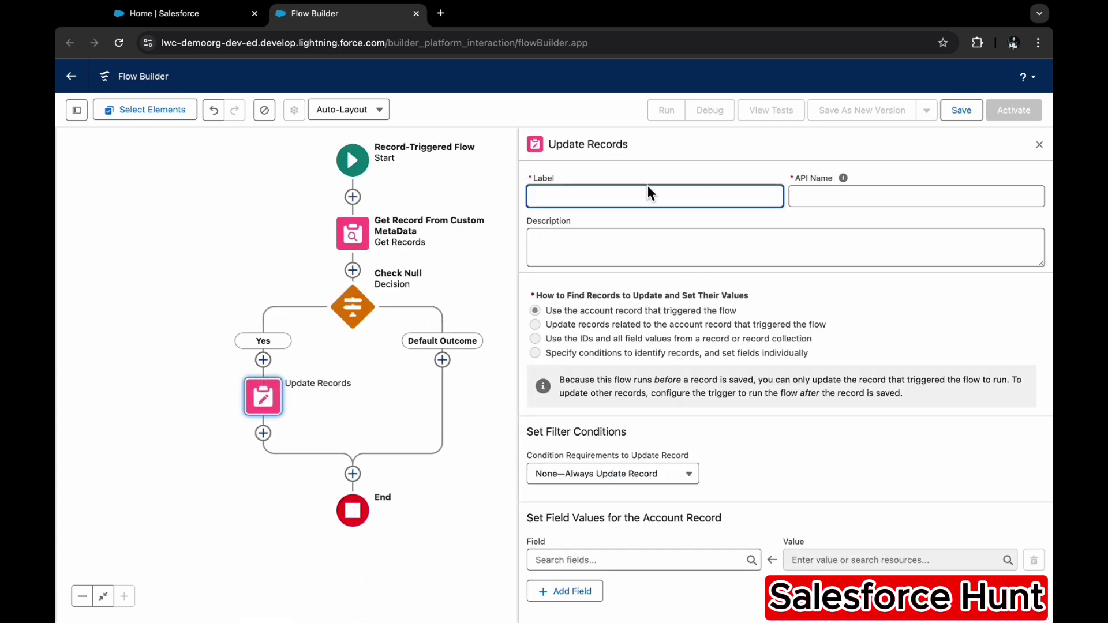
{"action": "type", "text": "Update Record In Account ISO Code"}
{"action": "key", "text": "Tab"}
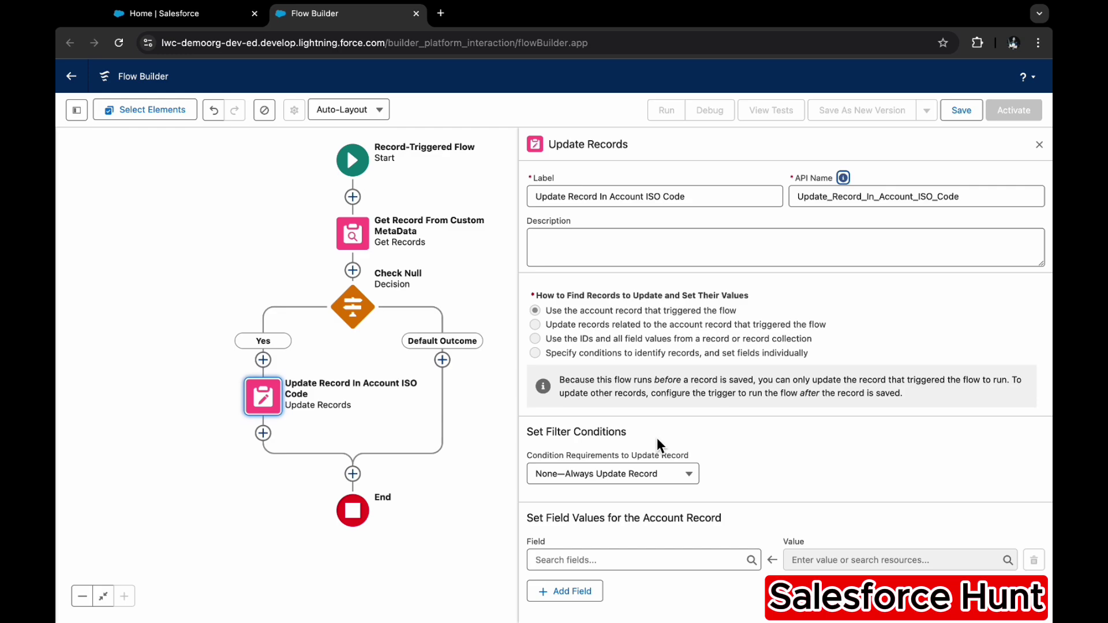
Step: Set the Account's ISO_Code__c to {!Get_Record_From_Custom_MetaData.ISO_Code__c}
{"action": "left_click", "coordinate": [574, 561]}
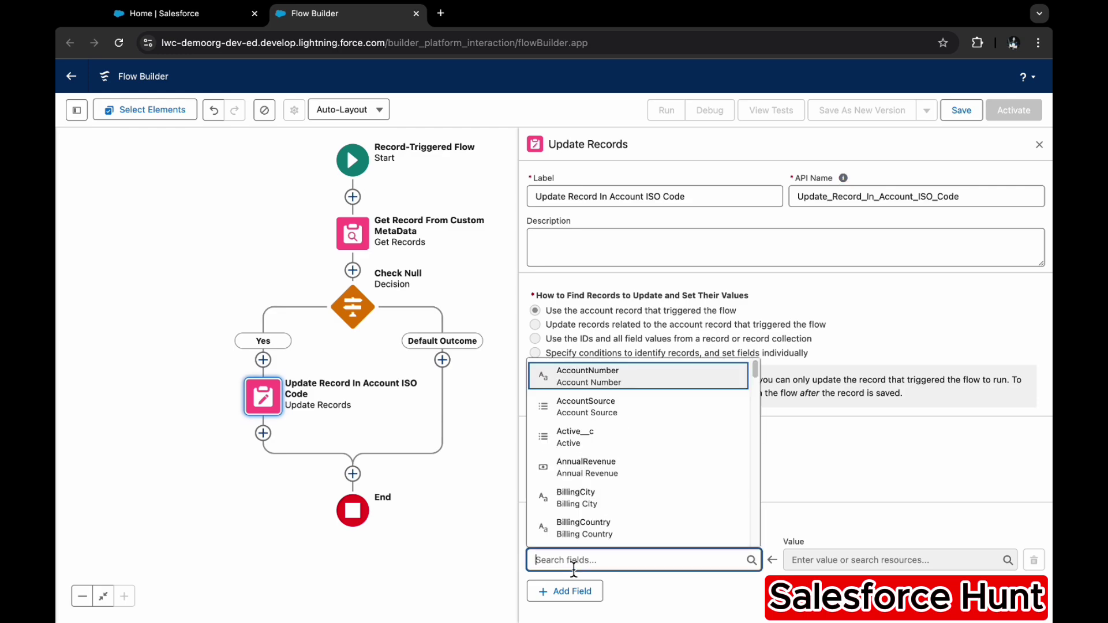
{"action": "type", "text": "iso"}
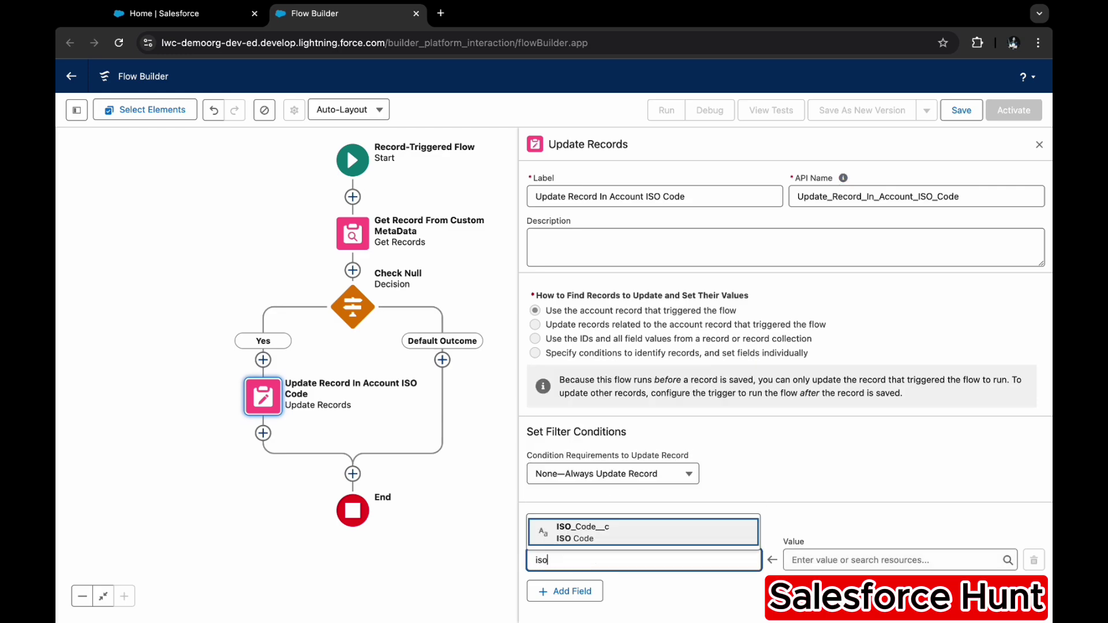
{"action": "left_click", "coordinate": [583, 532]}
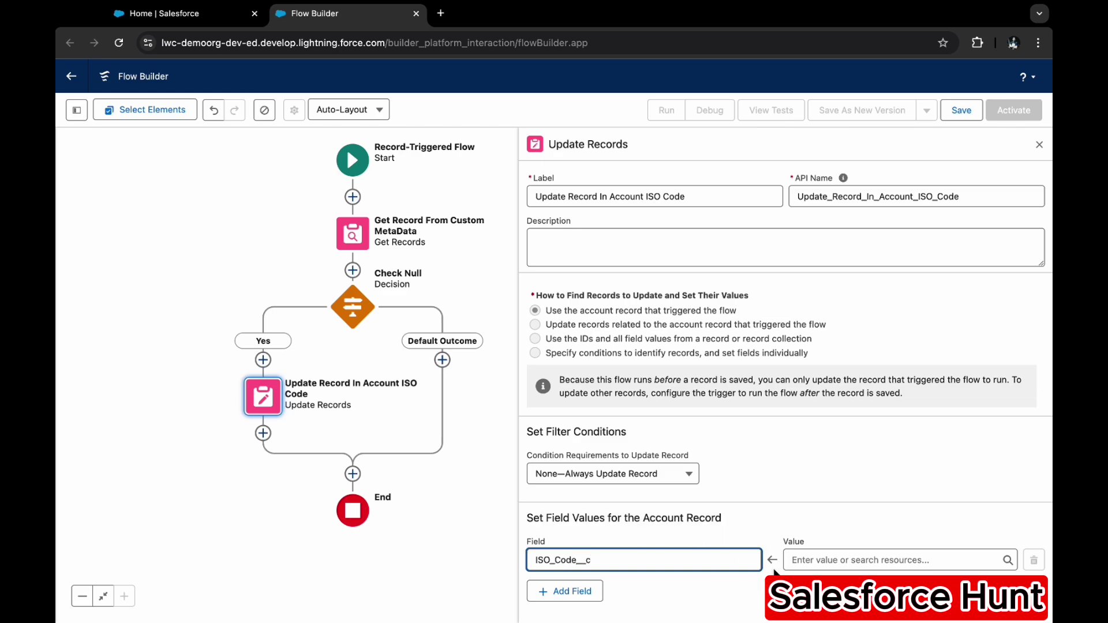
{"action": "left_click", "coordinate": [823, 561]}
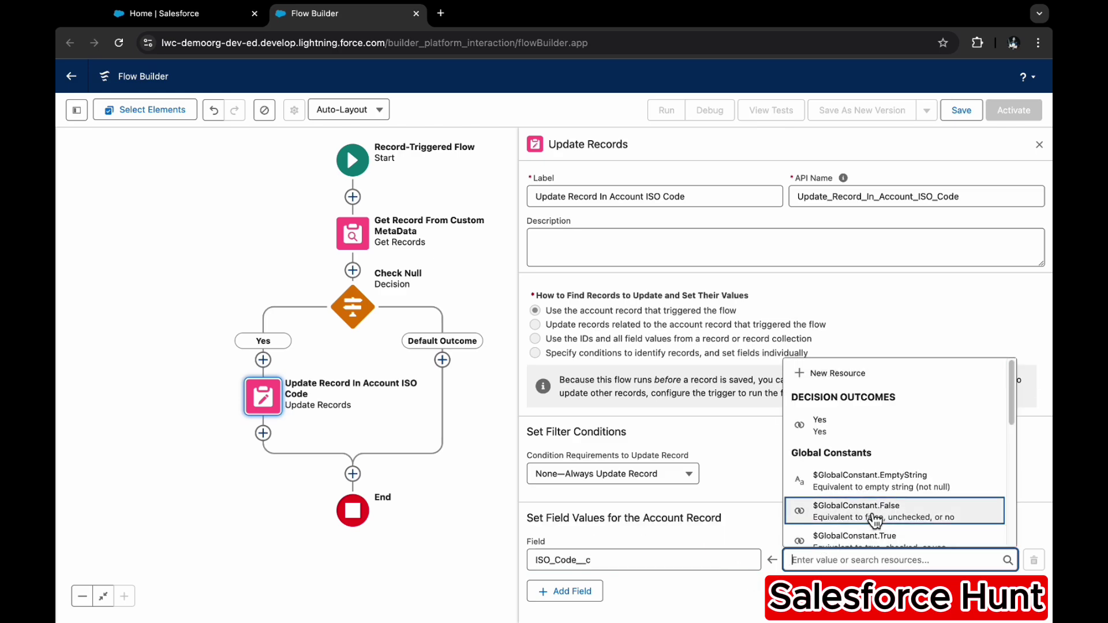
{"action": "scroll", "coordinate": [875, 521], "scroll_direction": "down", "scroll_amount": 2}
{"action": "scroll", "coordinate": [871, 514], "scroll_direction": "down", "scroll_amount": 3}
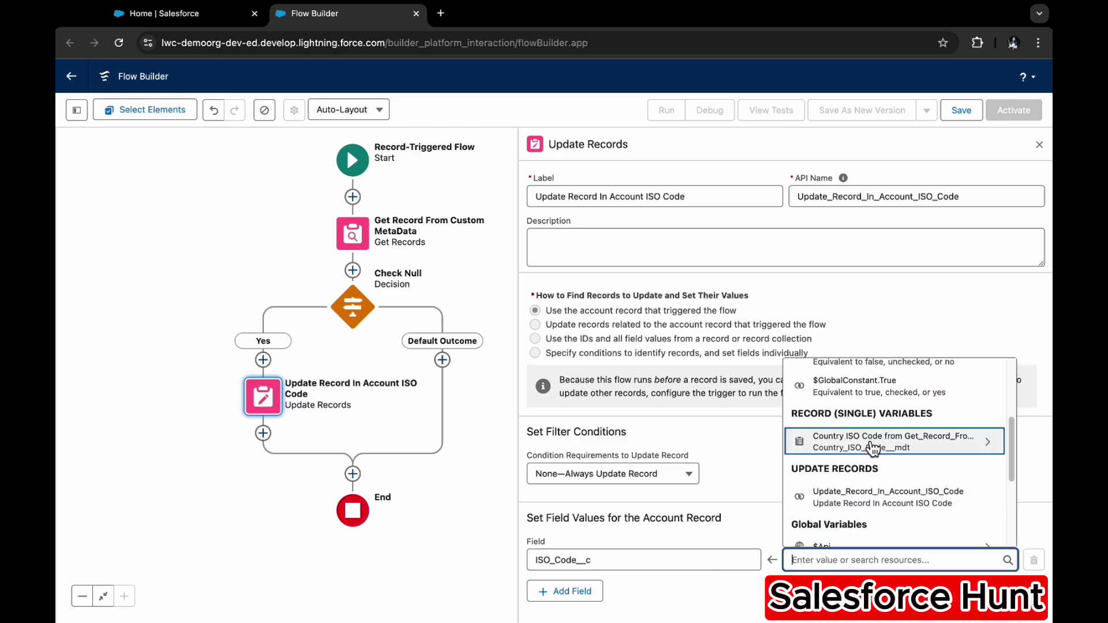
{"action": "left_click", "coordinate": [869, 442]}
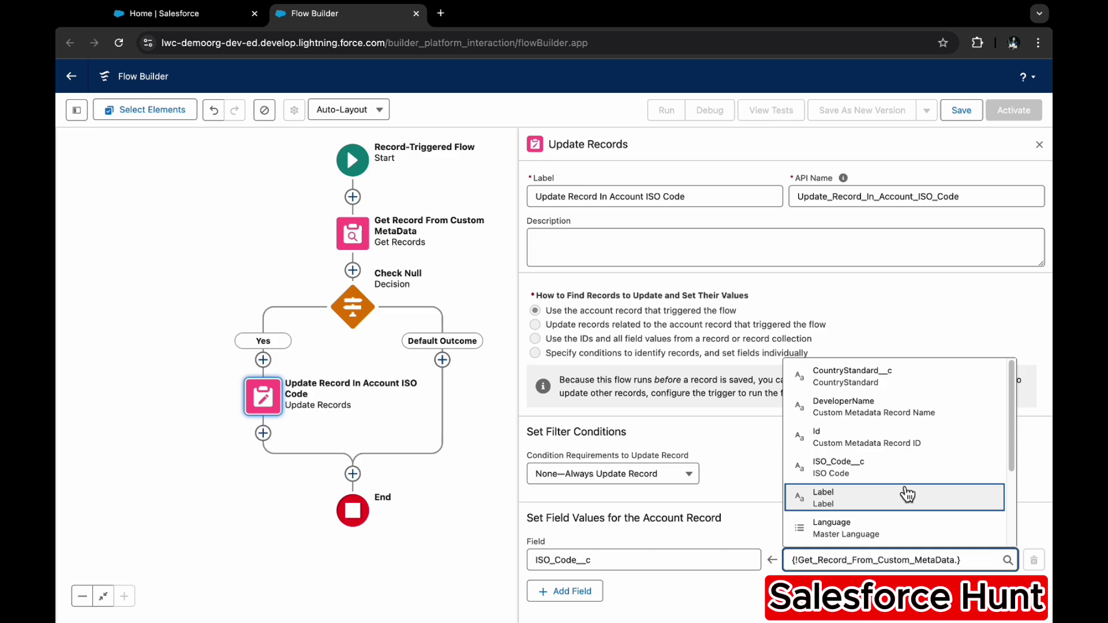
{"action": "left_click", "coordinate": [870, 462]}
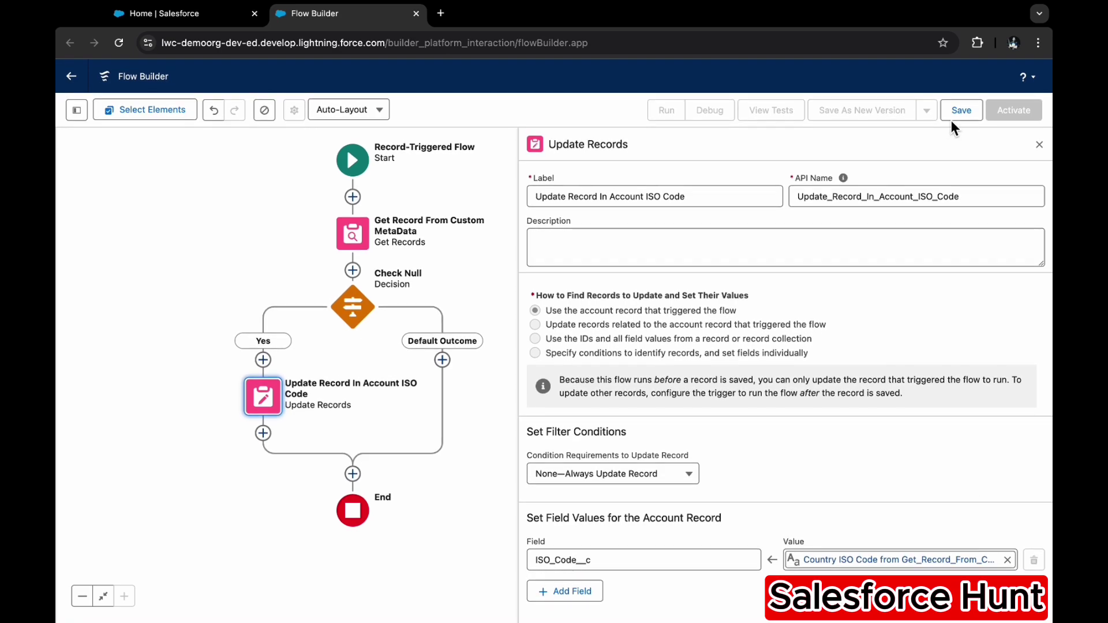
Step: Save the flow with label 'ISO Code Using Custom MetaData' and its auto-filled API name
{"action": "left_click", "coordinate": [956, 116]}
{"action": "left_click", "coordinate": [466, 300]}
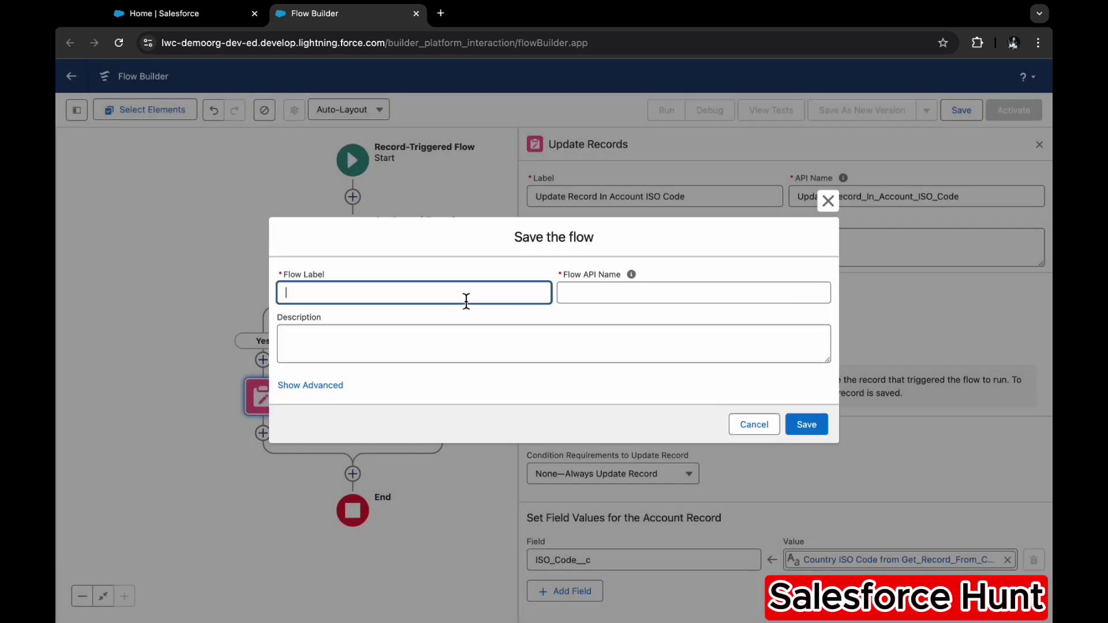
{"action": "type", "text": "ISO Code Usingf Mustom Met"}
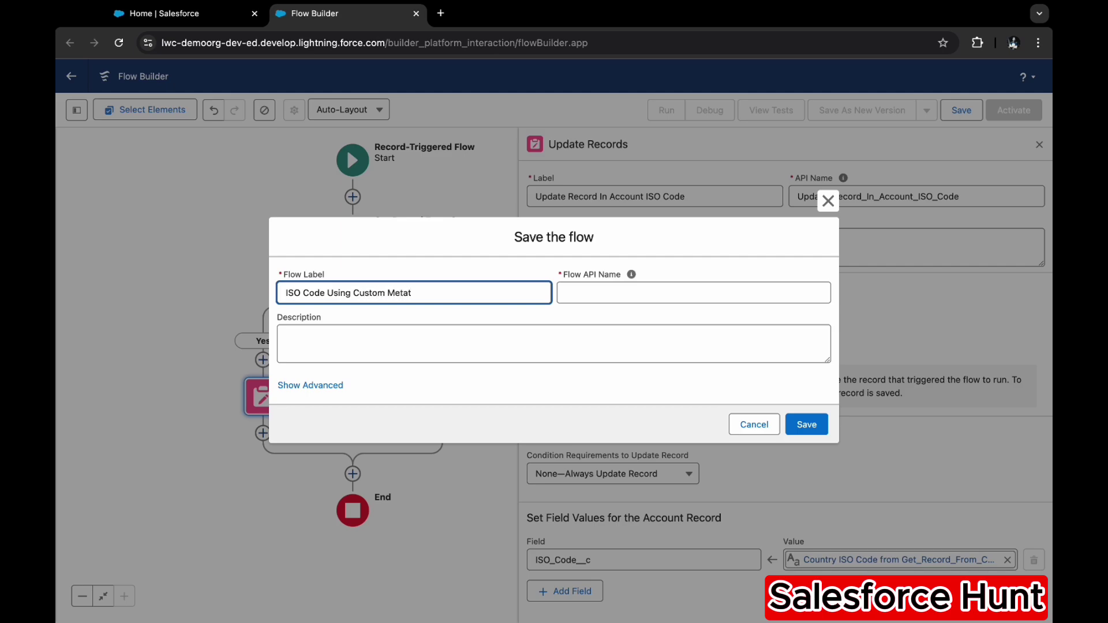
{"action": "type", "text": "aData"}
{"action": "key", "text": "Tab"}
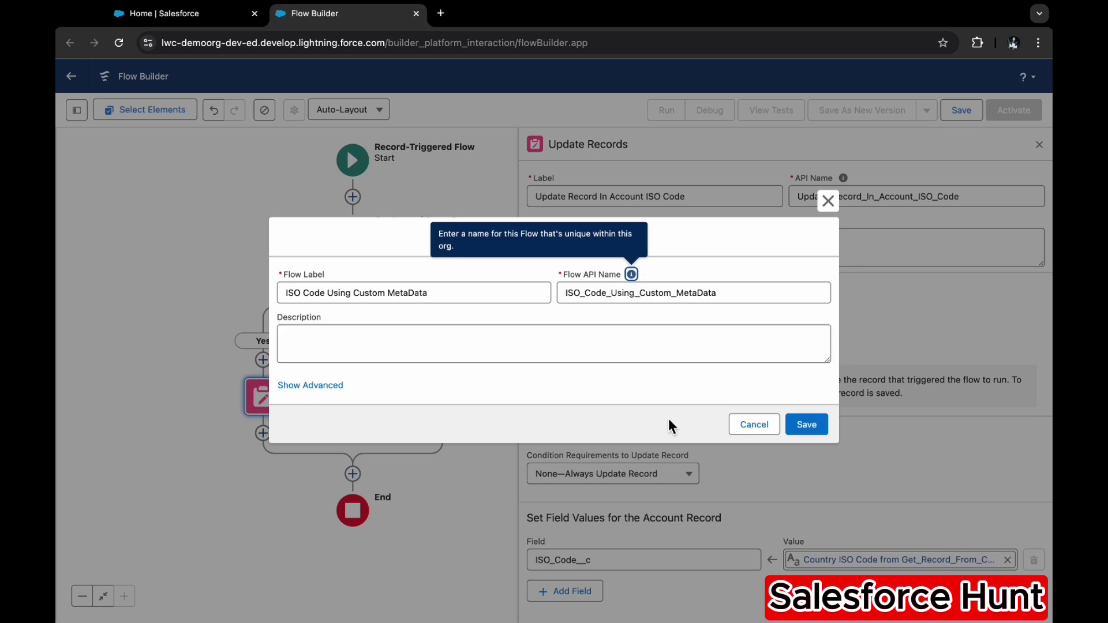
{"action": "left_click", "coordinate": [819, 426]}
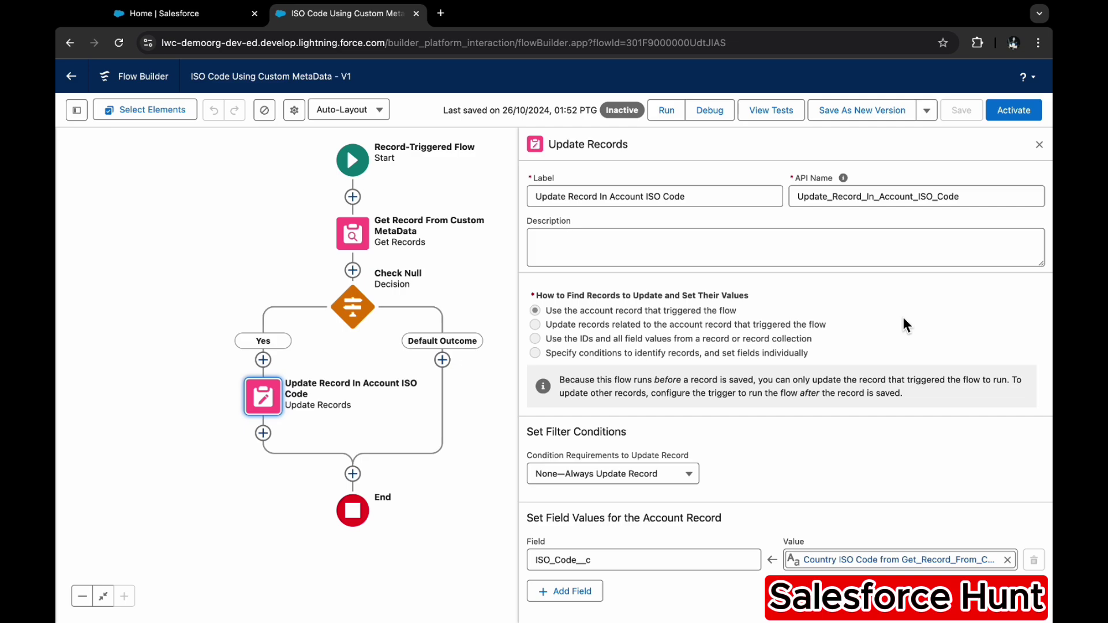
Step: Activate the saved ISO Code flow and return to the Salesforce Setup Home tab
{"action": "left_click", "coordinate": [1015, 118]}
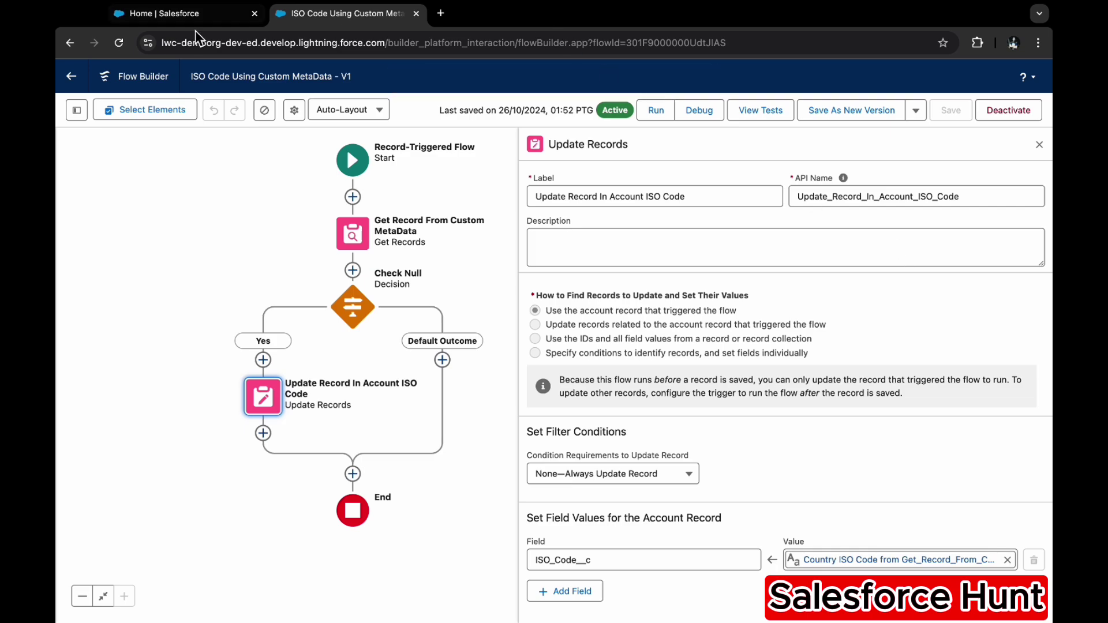
{"action": "left_click", "coordinate": [183, 17]}
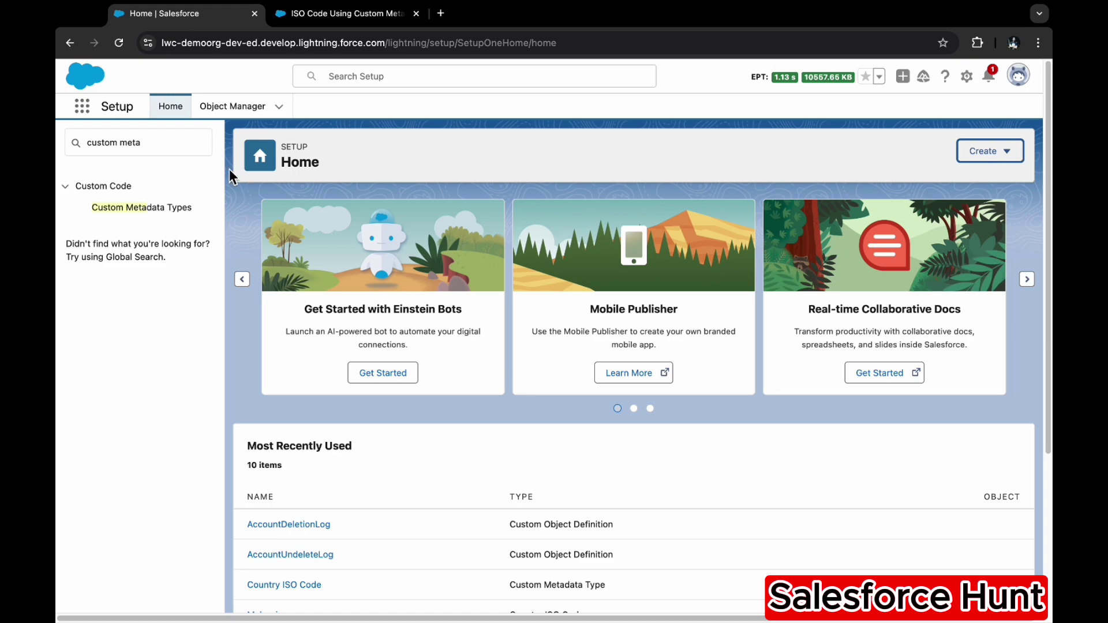
Step: Go to Accounts via an App Launcher search for 'acc' and start a New Account
{"action": "left_click", "coordinate": [82, 105]}
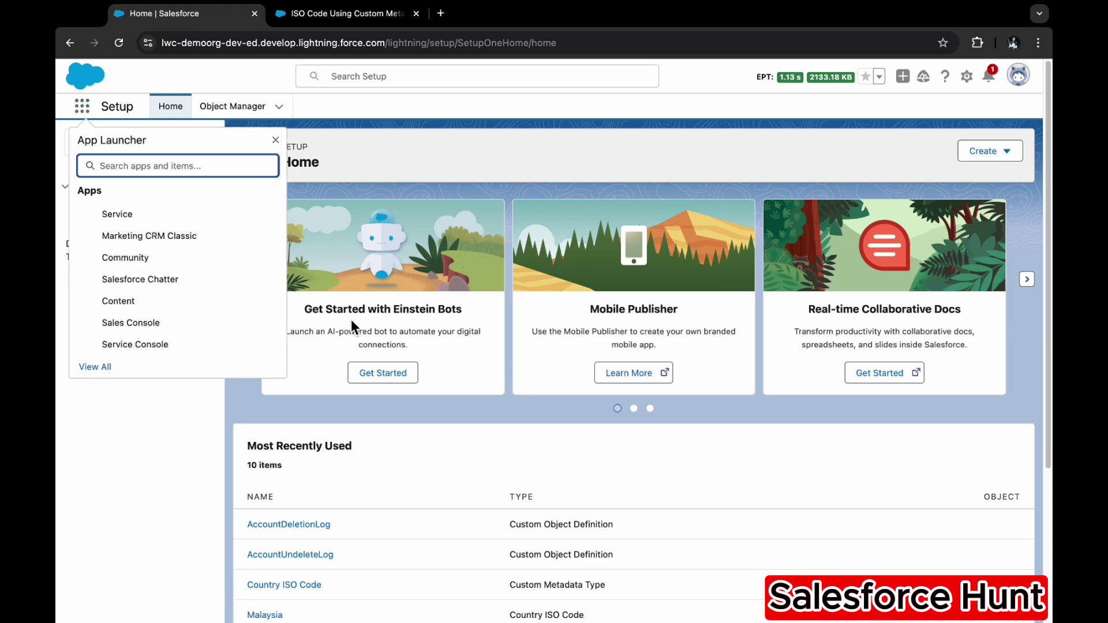
{"action": "type", "text": "acc"}
{"action": "left_click", "coordinate": [141, 312]}
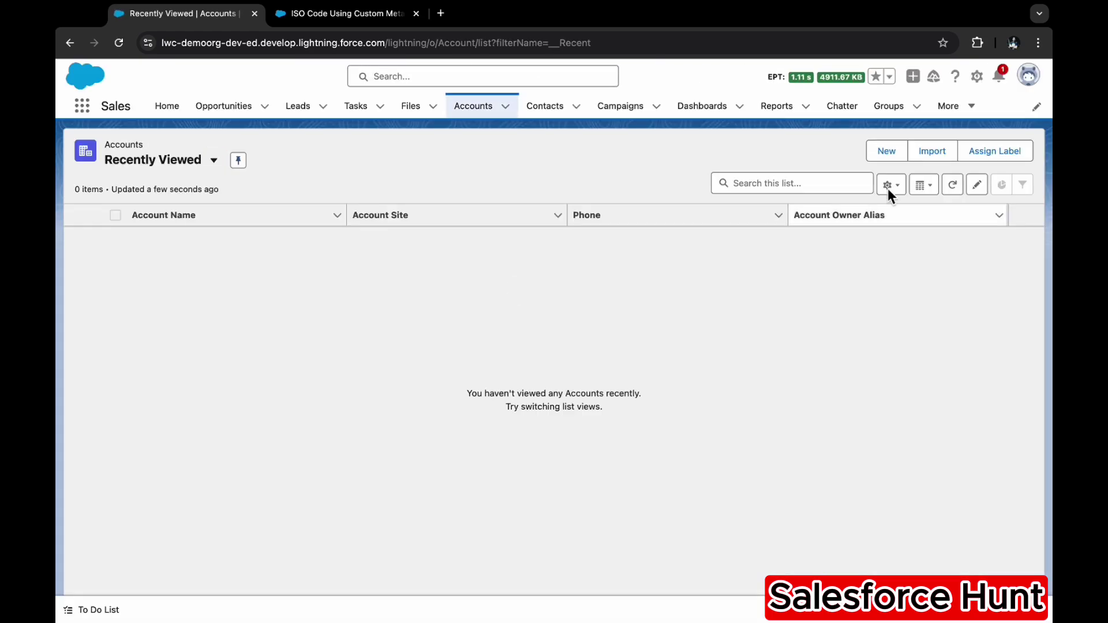
{"action": "left_click", "coordinate": [887, 153]}
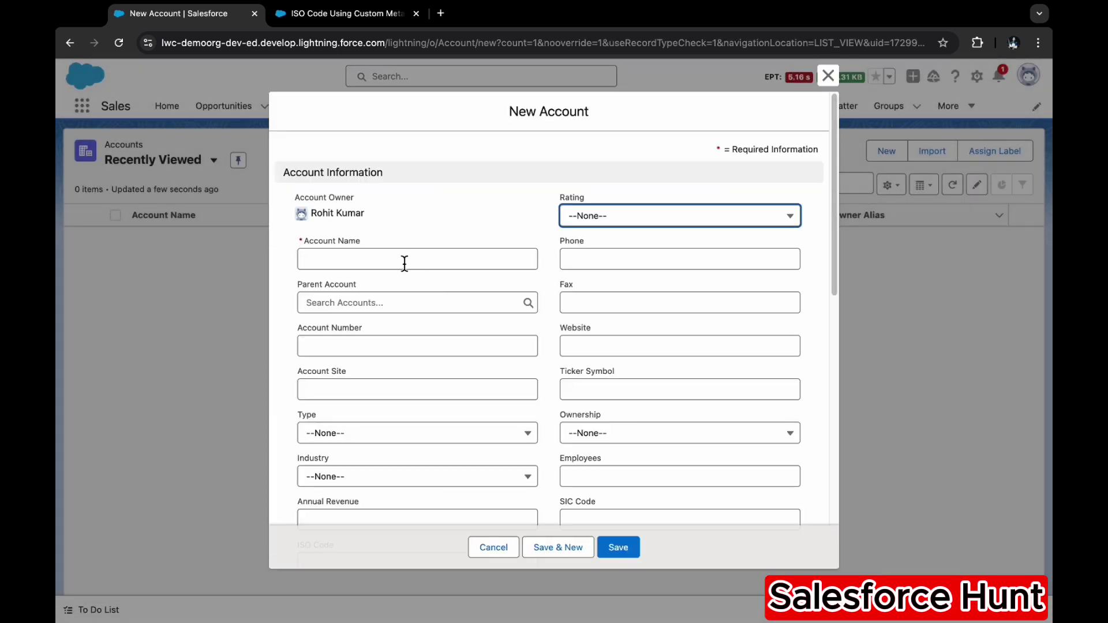
Step: Save a new account named 'Demo' with Billing Country 'India'
{"action": "left_click", "coordinate": [403, 259]}
{"action": "type", "text": "Demo"}
{"action": "scroll", "coordinate": [485, 487], "scroll_direction": "down", "scroll_amount": 4}
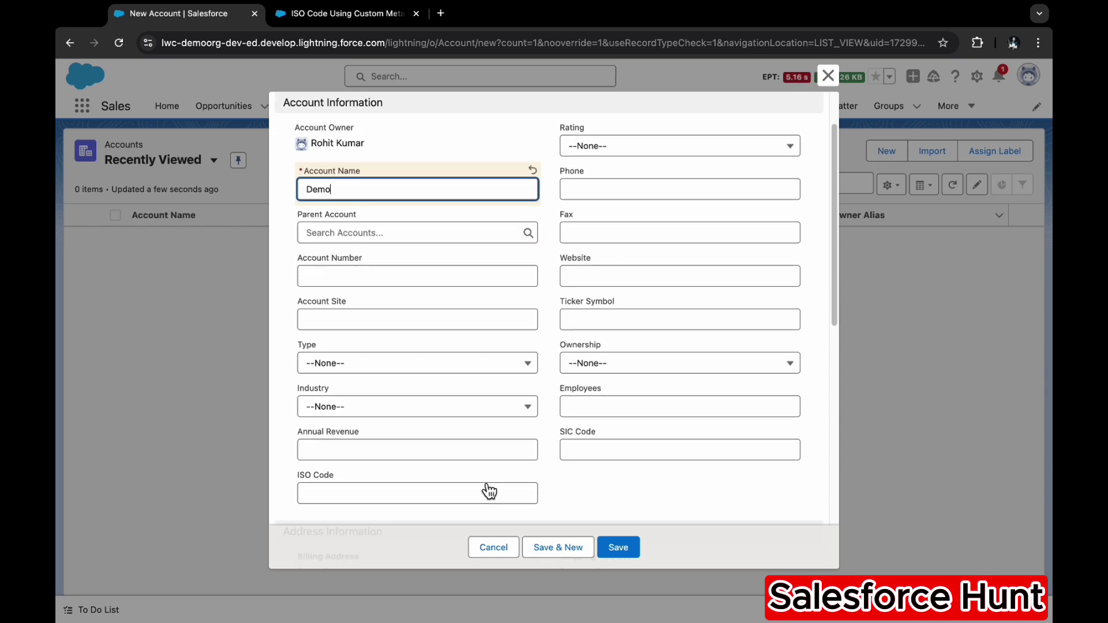
{"action": "scroll", "coordinate": [484, 483], "scroll_direction": "down", "scroll_amount": 4}
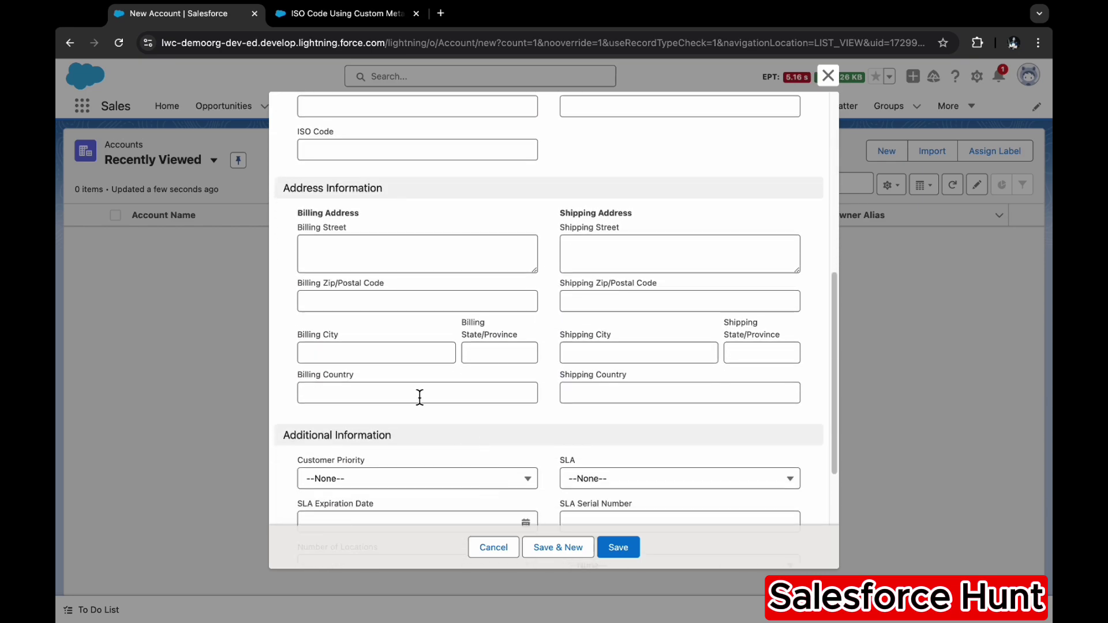
{"action": "left_click", "coordinate": [420, 397]}
{"action": "type", "text": "India"}
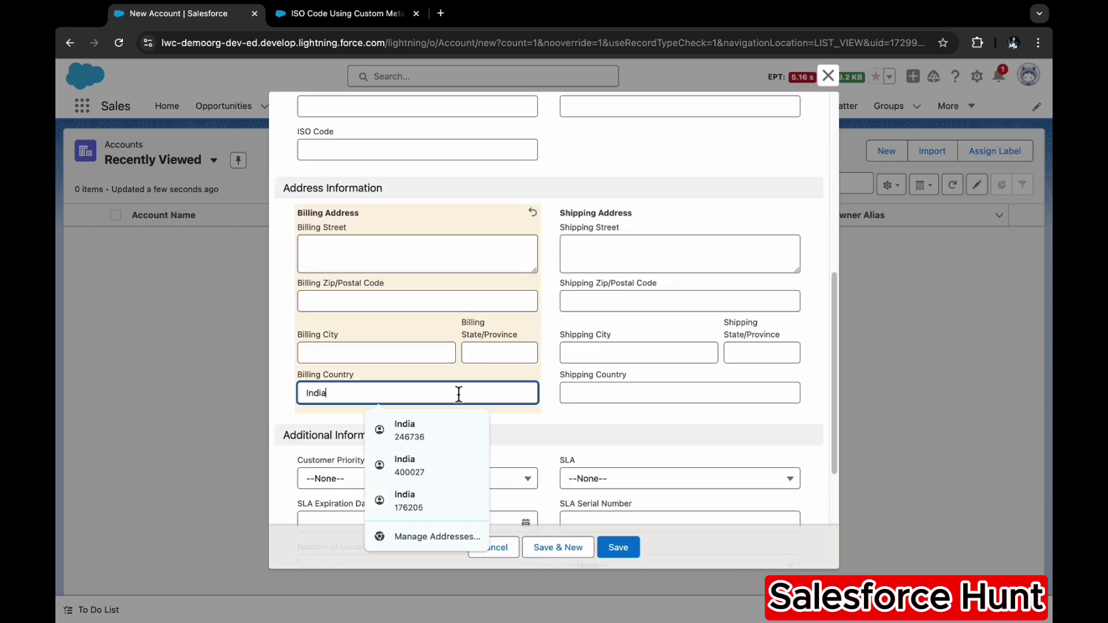
{"action": "left_click", "coordinate": [724, 425]}
{"action": "scroll", "coordinate": [628, 312], "scroll_direction": "up", "scroll_amount": 1}
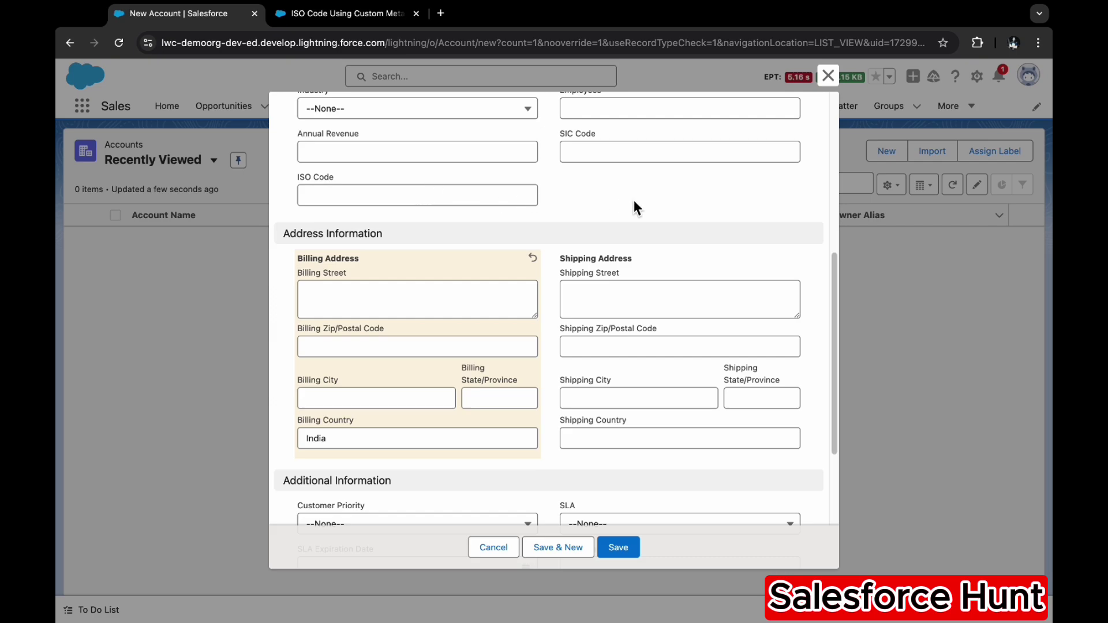
{"action": "left_click", "coordinate": [618, 547]}
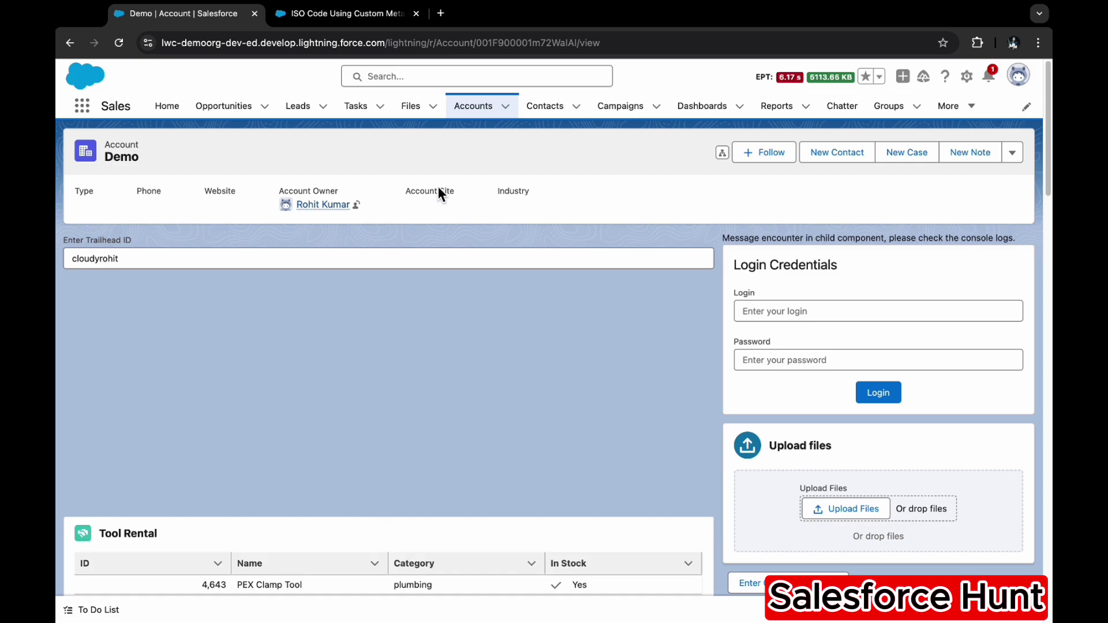
Step: Check that Demo's Details show ISO Code IN, then go back to the Accounts list
{"action": "scroll", "coordinate": [455, 465], "scroll_direction": "down", "scroll_amount": 15}
{"action": "scroll", "coordinate": [456, 468], "scroll_direction": "down", "scroll_amount": 2}
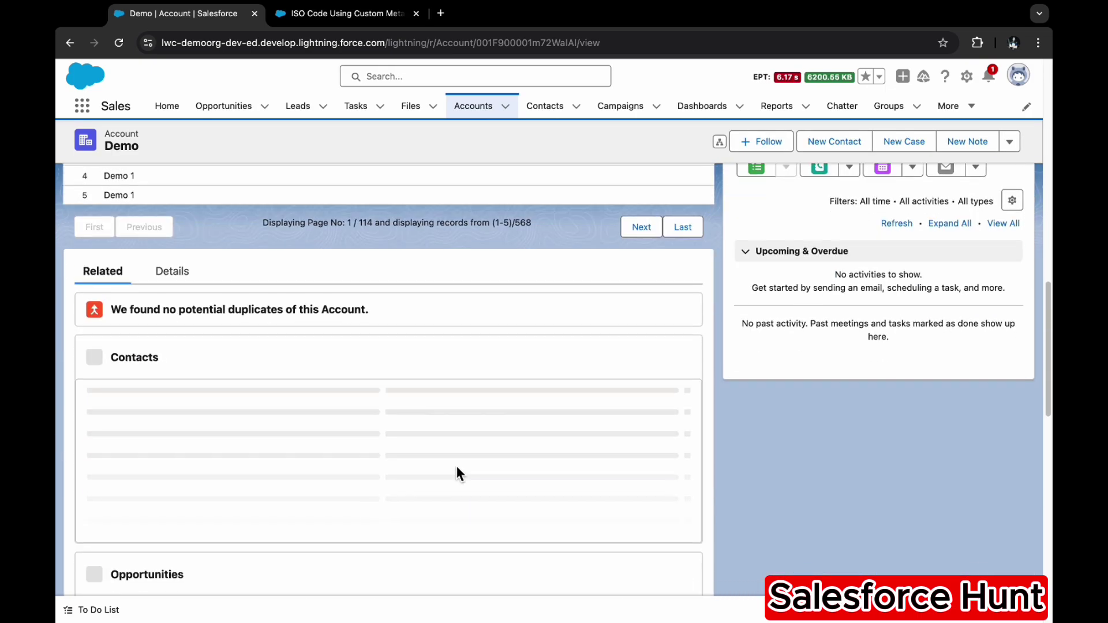
{"action": "left_click", "coordinate": [191, 281]}
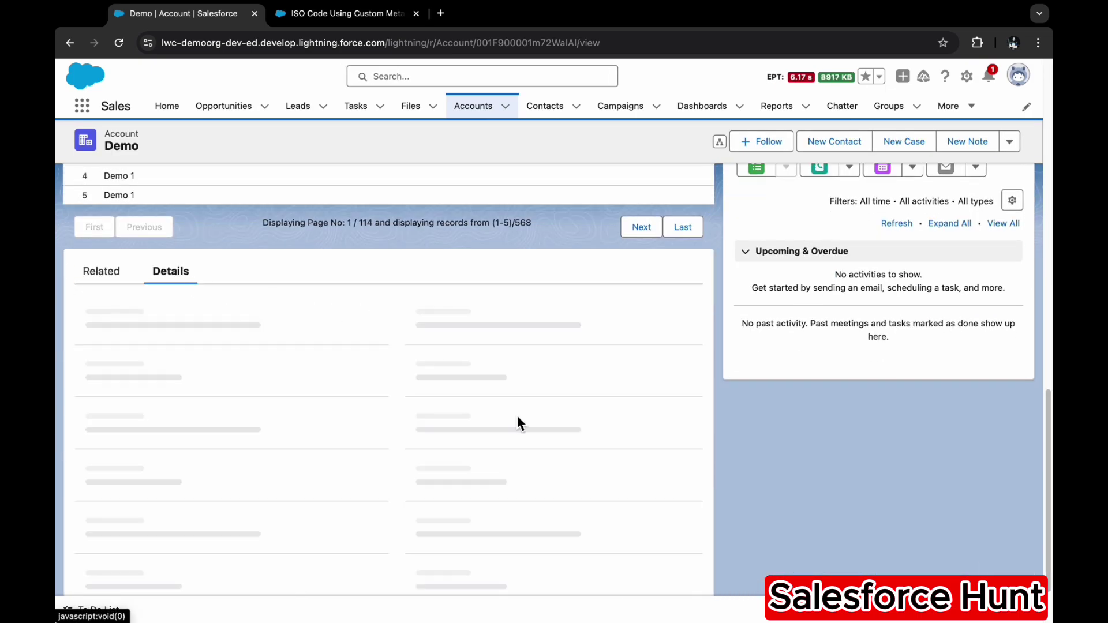
{"action": "scroll", "coordinate": [519, 406], "scroll_direction": "down", "scroll_amount": 2}
{"action": "scroll", "coordinate": [522, 397], "scroll_direction": "down", "scroll_amount": 3}
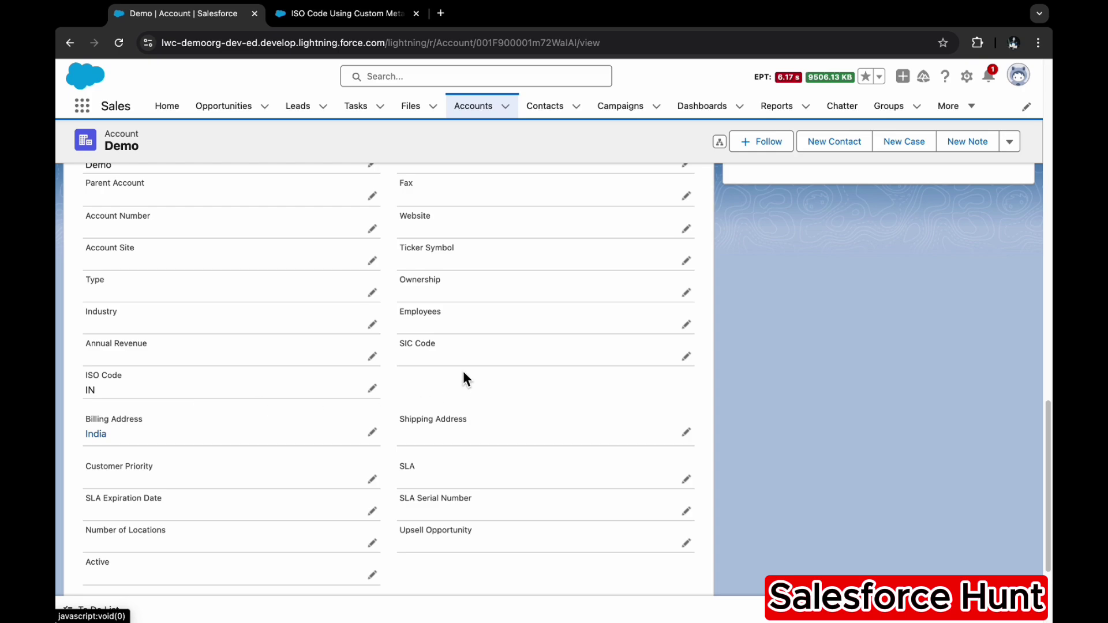
{"action": "scroll", "coordinate": [788, 302], "scroll_direction": "up", "scroll_amount": 15}
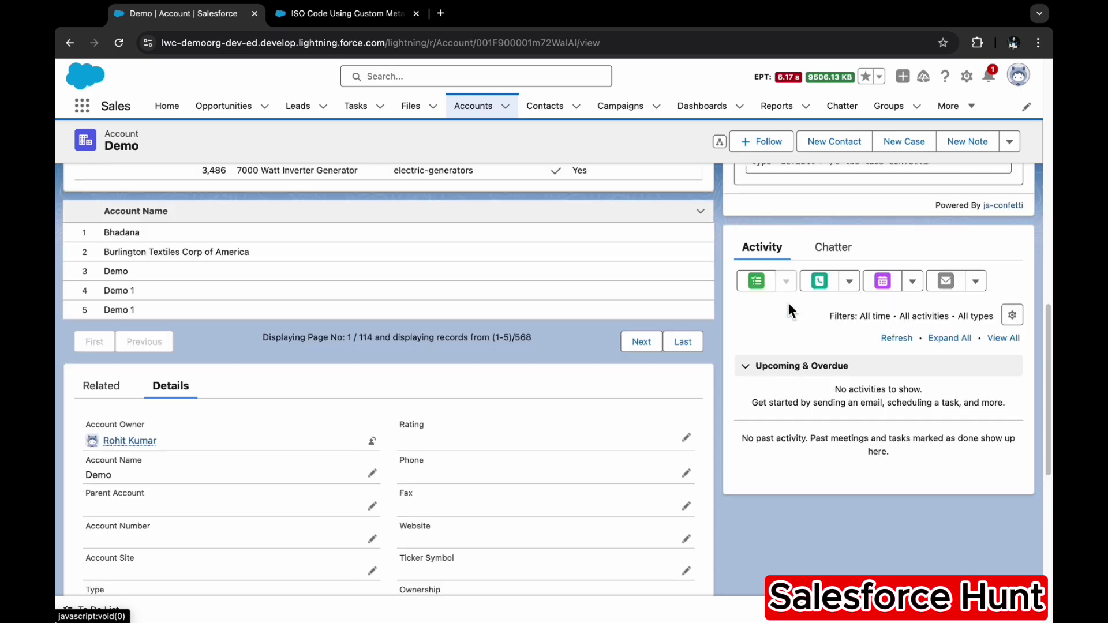
{"action": "left_click", "coordinate": [491, 107]}
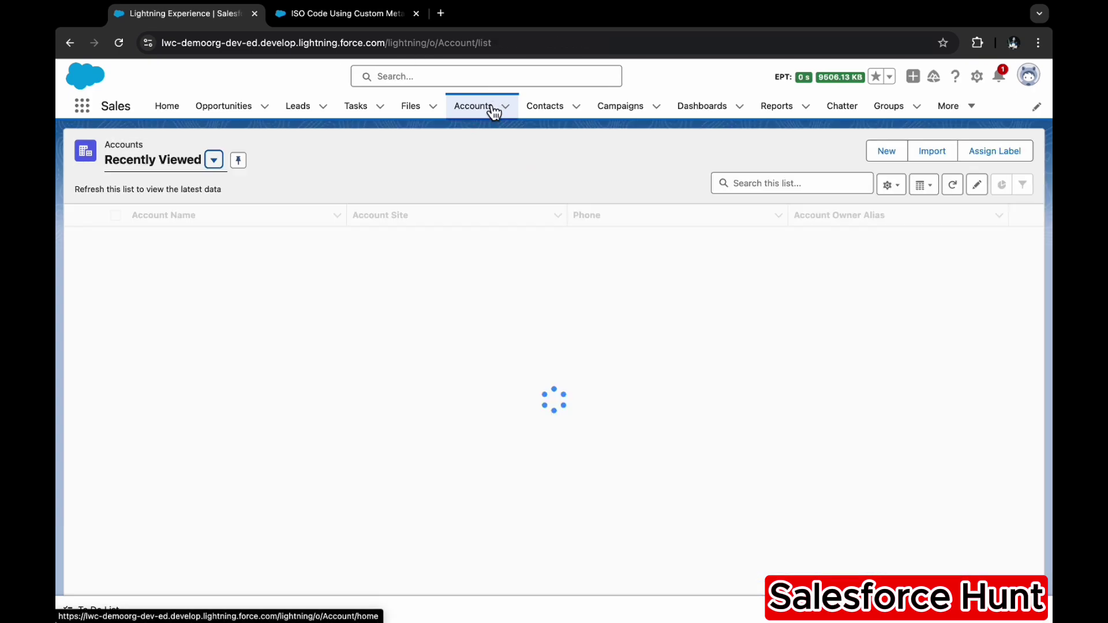
Step: Save a new account named 'Test' with Billing Country 'Malaysia'
{"action": "left_click", "coordinate": [888, 149]}
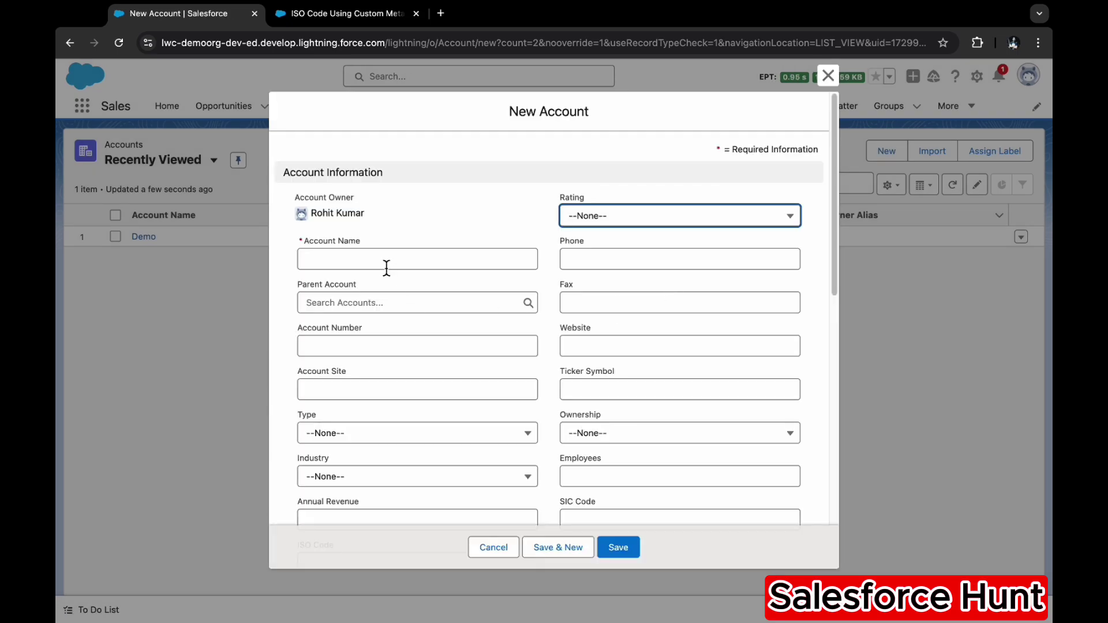
{"action": "left_click", "coordinate": [387, 267]}
{"action": "type", "text": "Dem"}
{"action": "key", "text": "BackSpace"}
{"action": "key", "text": "BackSpace"}
{"action": "key", "text": "BackSpace"}
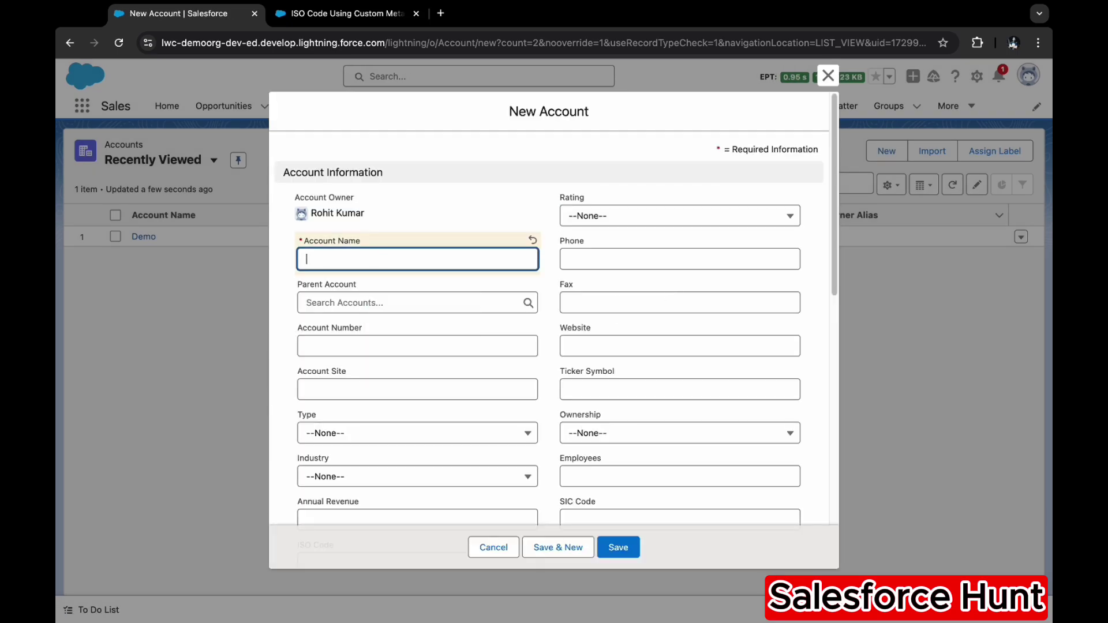
{"action": "type", "text": "test"}
{"action": "key", "text": "BackSpace"}
{"action": "key", "text": "BackSpace"}
{"action": "key", "text": "BackSpace"}
{"action": "key", "text": "BackSpace"}
{"action": "type", "text": "Test"}
{"action": "scroll", "coordinate": [412, 375], "scroll_direction": "down", "scroll_amount": 5}
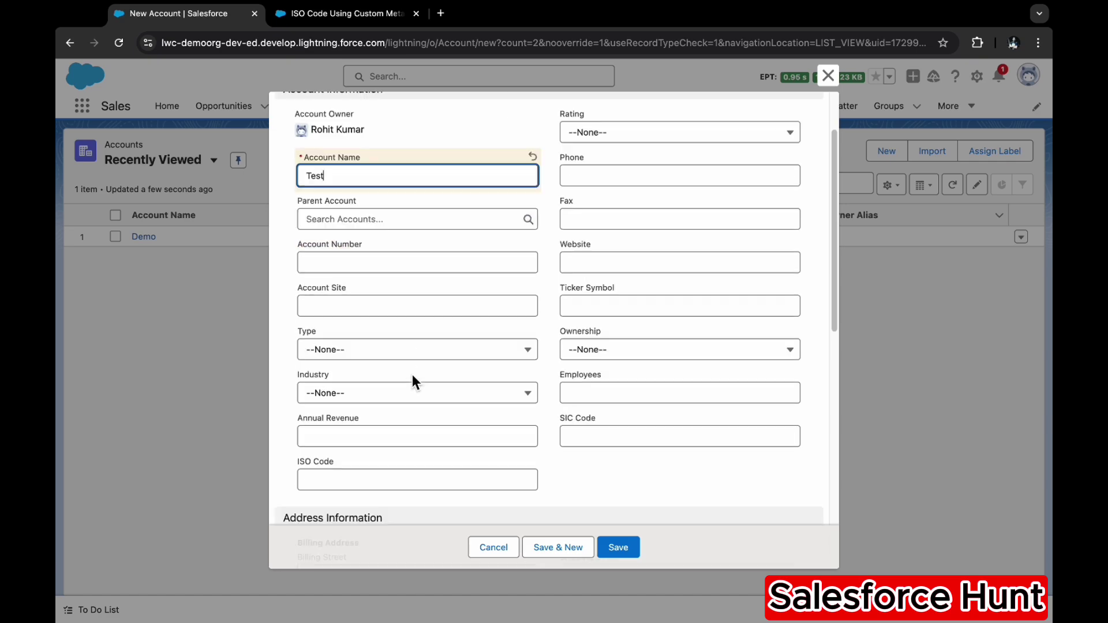
{"action": "scroll", "coordinate": [412, 375], "scroll_direction": "down", "scroll_amount": 2}
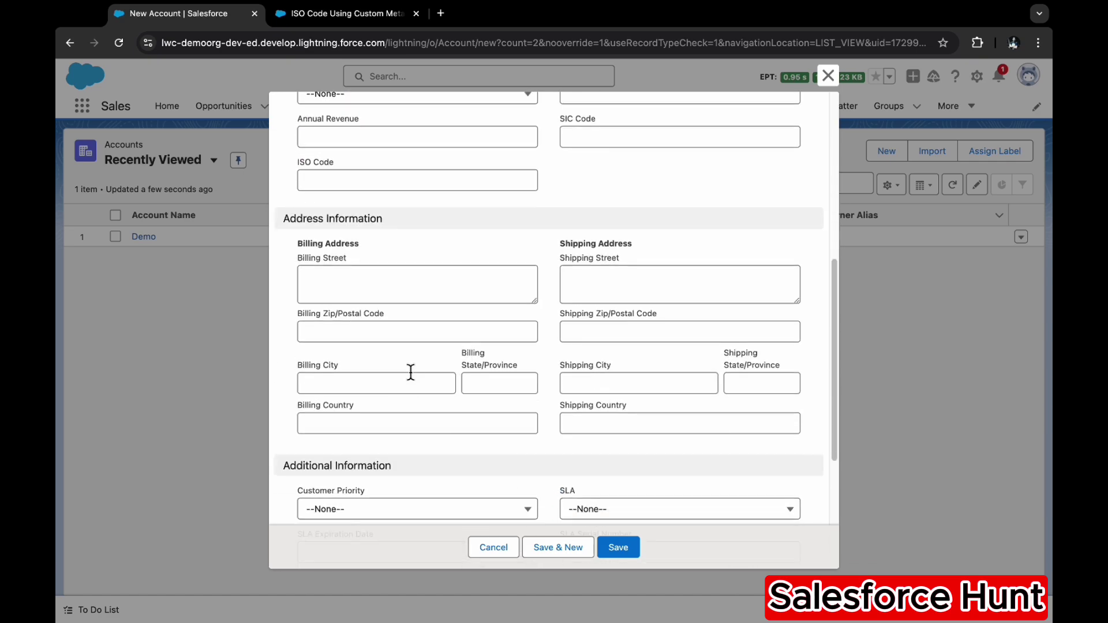
{"action": "left_click", "coordinate": [447, 431]}
{"action": "type", "text": "Mal"}
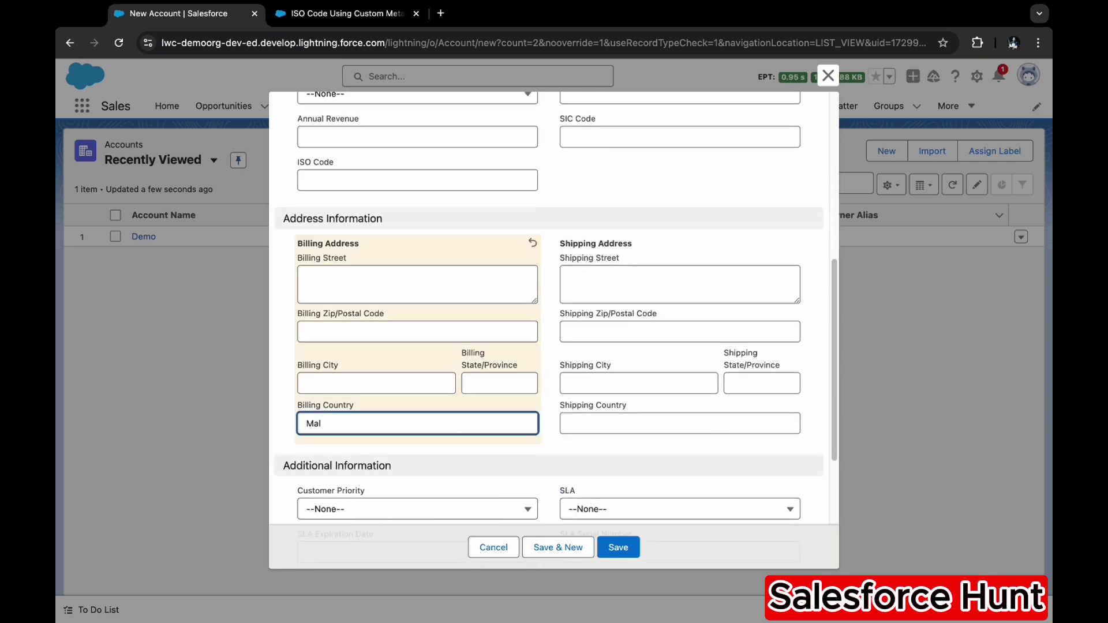
{"action": "type", "text": "aysia"}
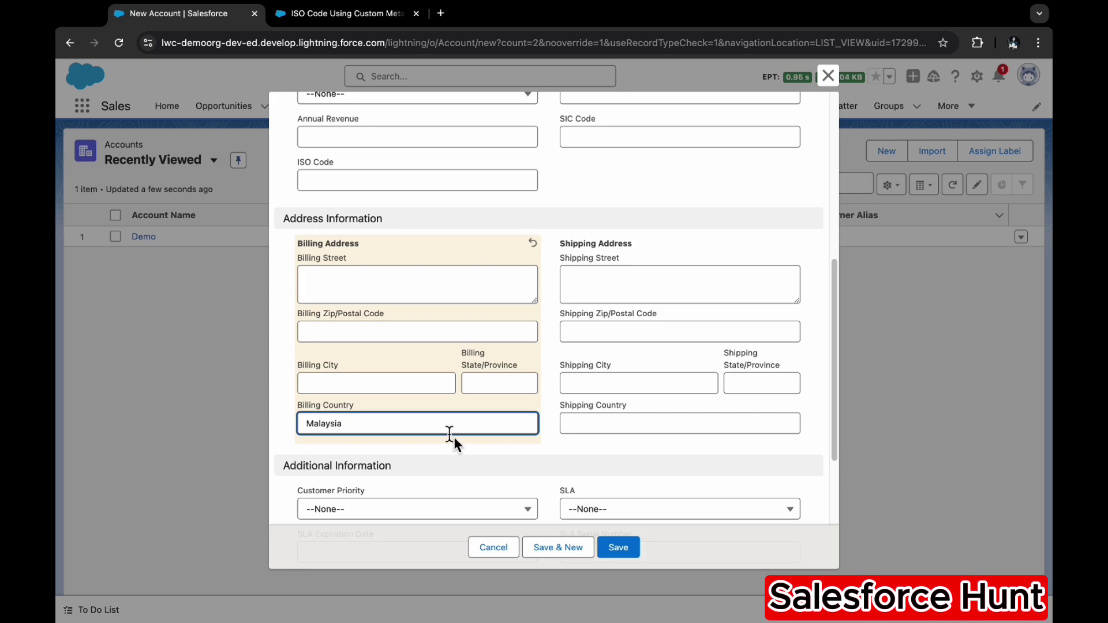
{"action": "left_click", "coordinate": [614, 547]}
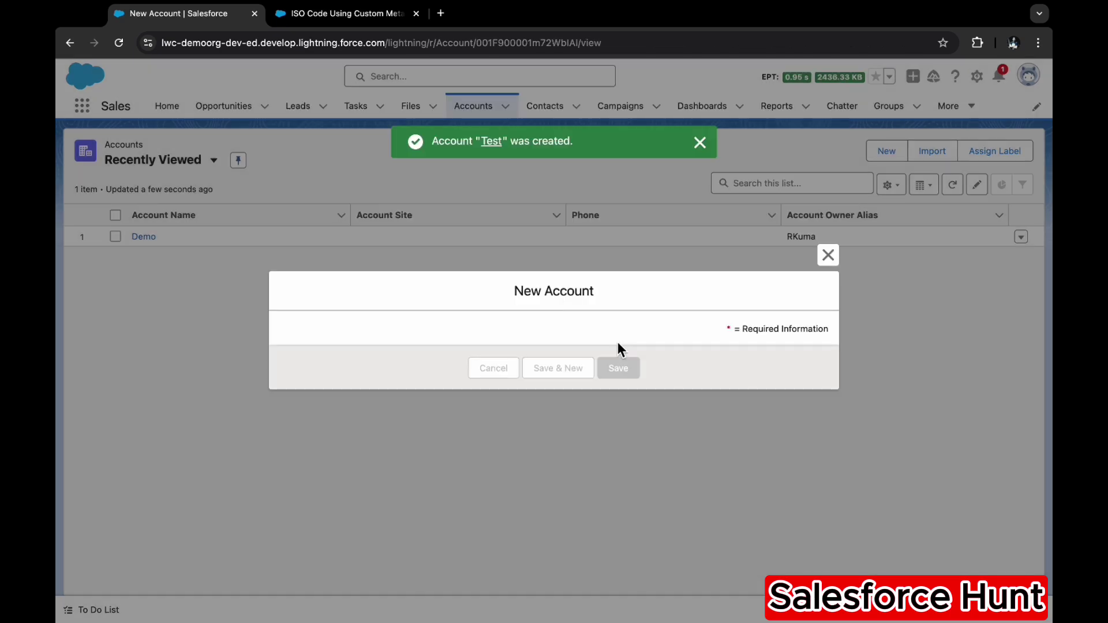
Step: Check that the Test account's Details show ISO Code MY
{"action": "scroll", "coordinate": [627, 295], "scroll_direction": "down", "scroll_amount": 2}
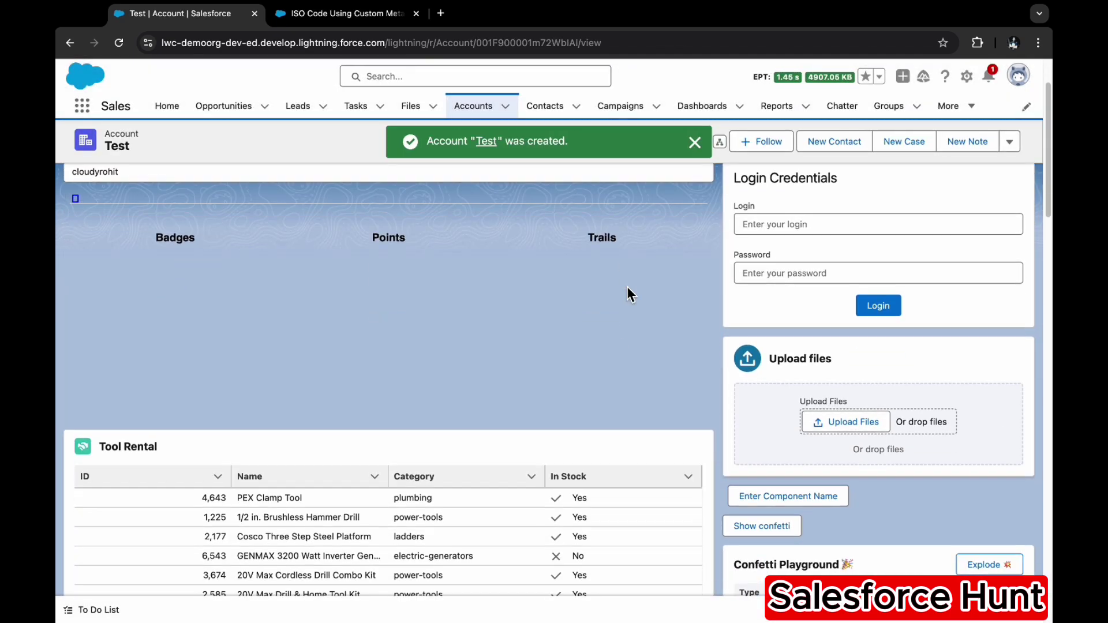
{"action": "scroll", "coordinate": [626, 295], "scroll_direction": "down", "scroll_amount": 2}
{"action": "scroll", "coordinate": [627, 293], "scroll_direction": "down", "scroll_amount": 6}
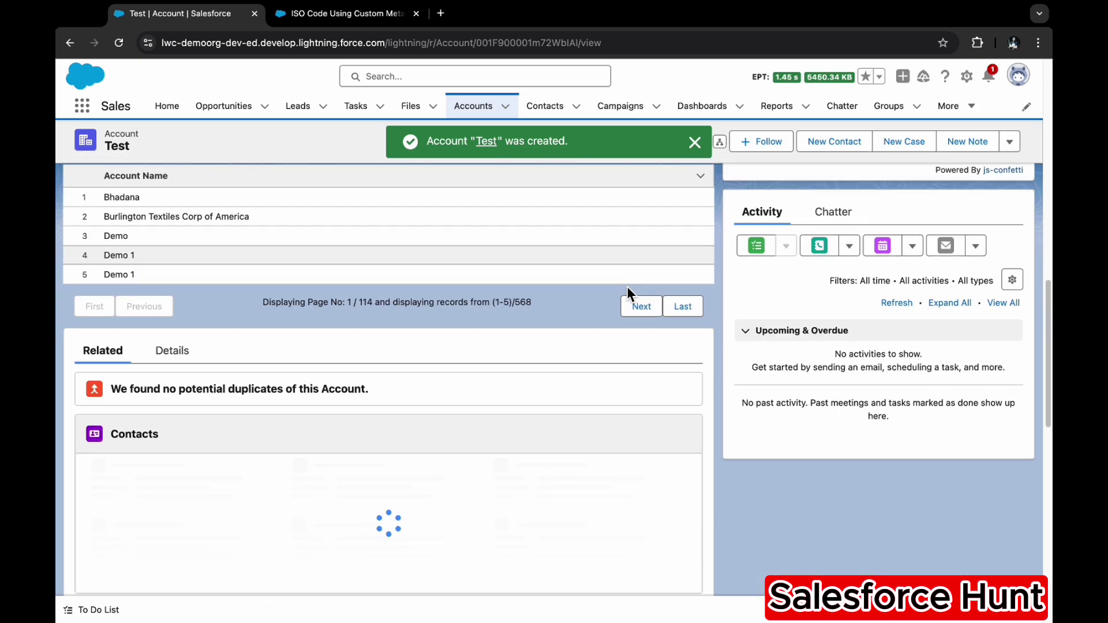
{"action": "left_click", "coordinate": [161, 281]}
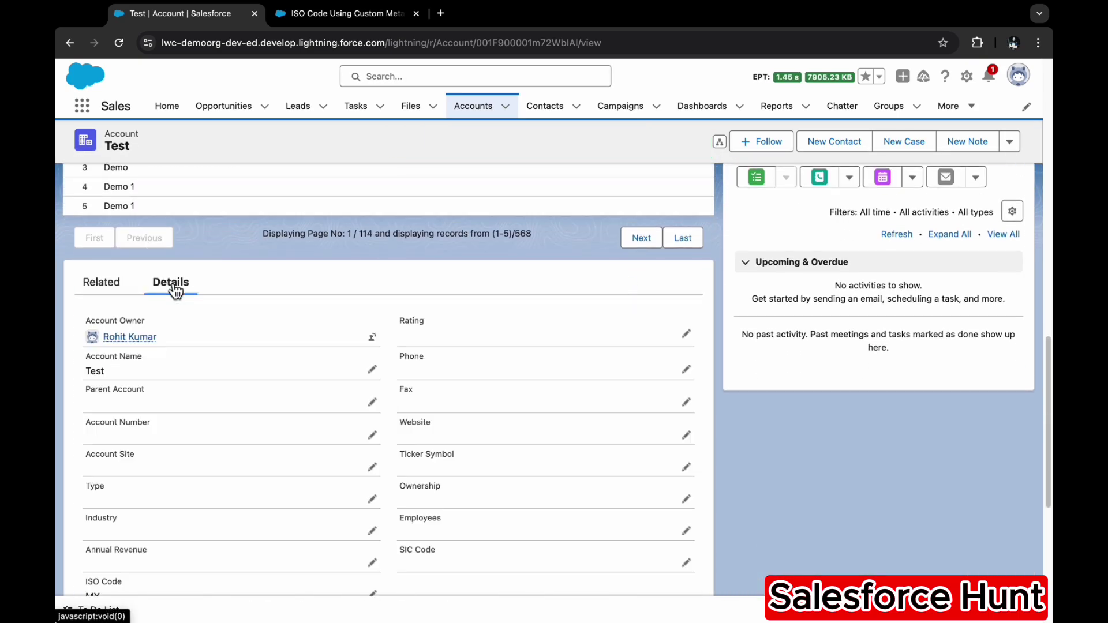
{"action": "scroll", "coordinate": [385, 388], "scroll_direction": "down", "scroll_amount": 3}
{"action": "scroll", "coordinate": [386, 386], "scroll_direction": "down", "scroll_amount": 2}
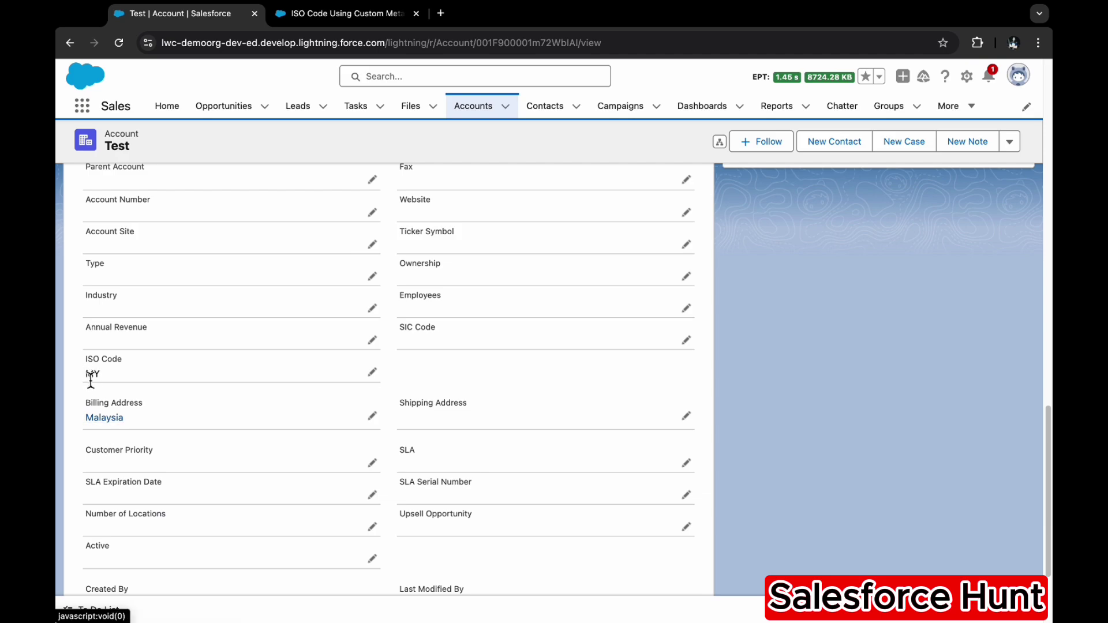
{"action": "left_click_drag", "start_coordinate": [87, 376], "coordinate": [109, 383]}
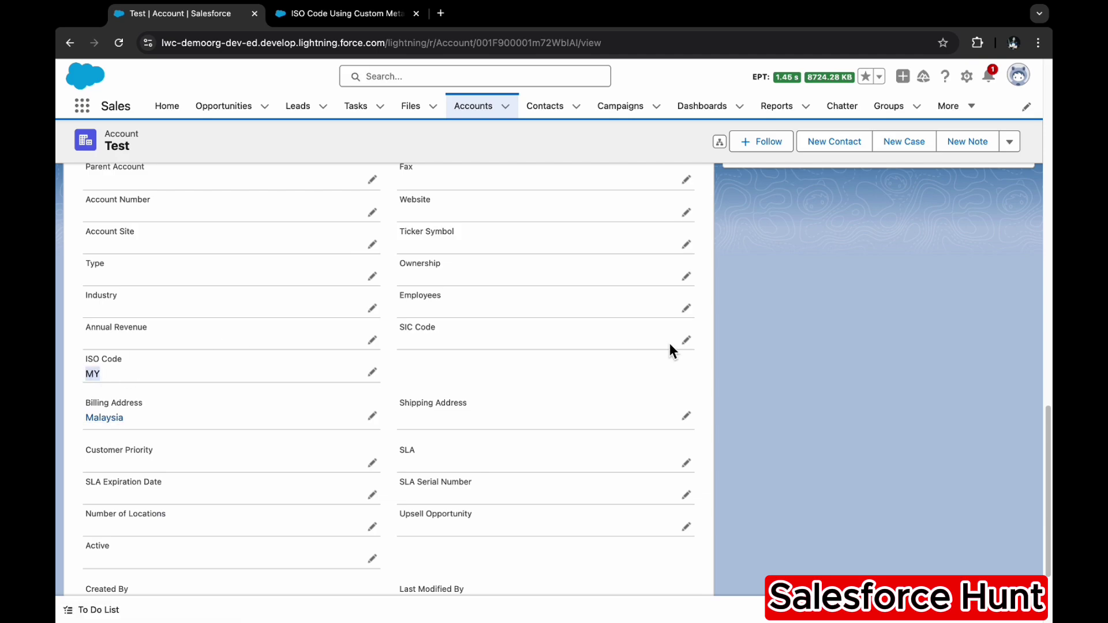
{"action": "left_click", "coordinate": [788, 377]}
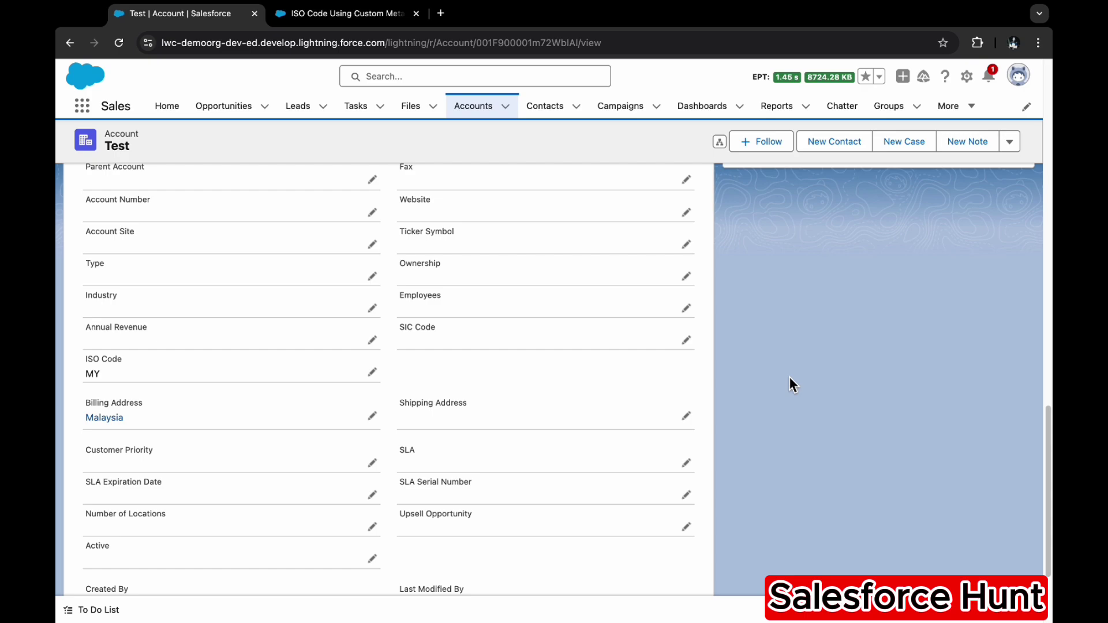